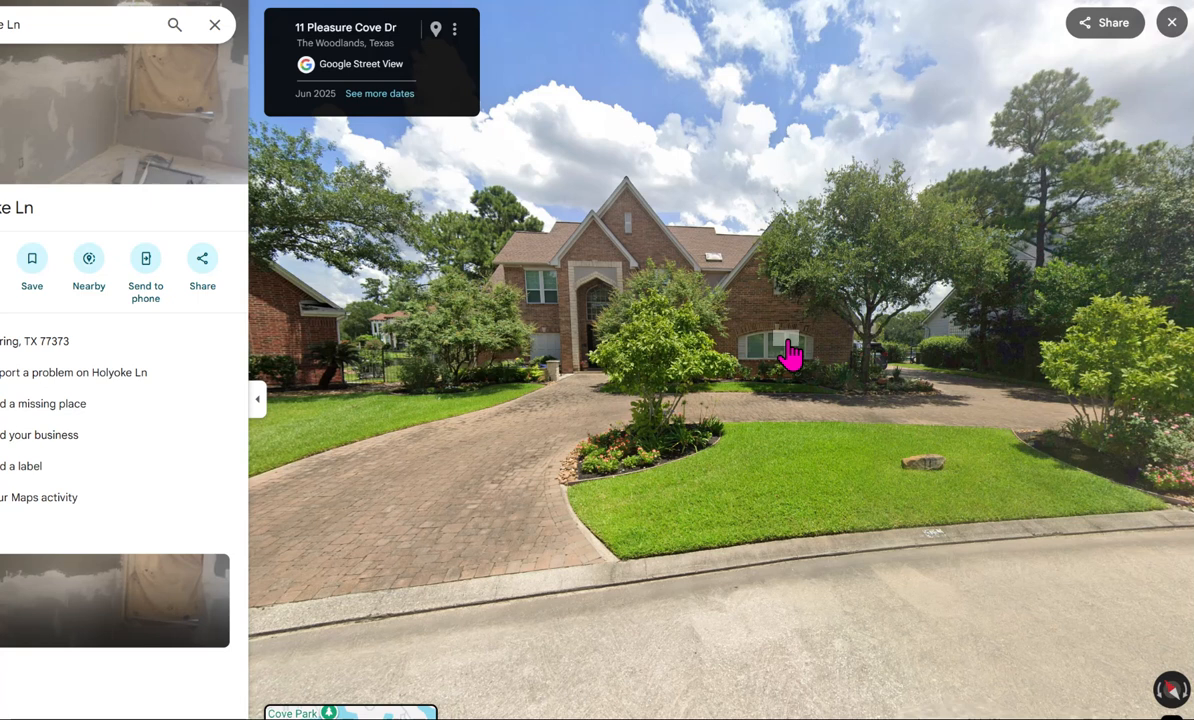
- Examine the brick house's facade, curved paver driveway and front lawn in Street View, including a brief aerial look at the lot
left_click_drag(784, 345, 1074, 368)
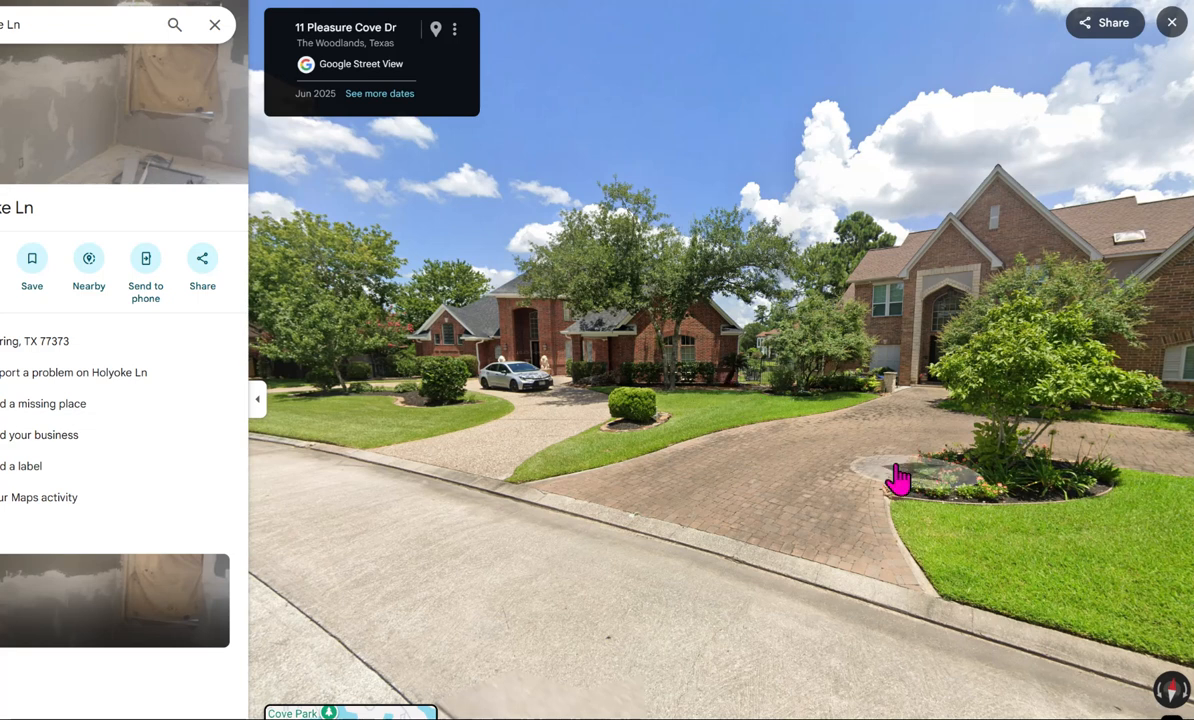
left_click_drag(897, 470, 656, 413)
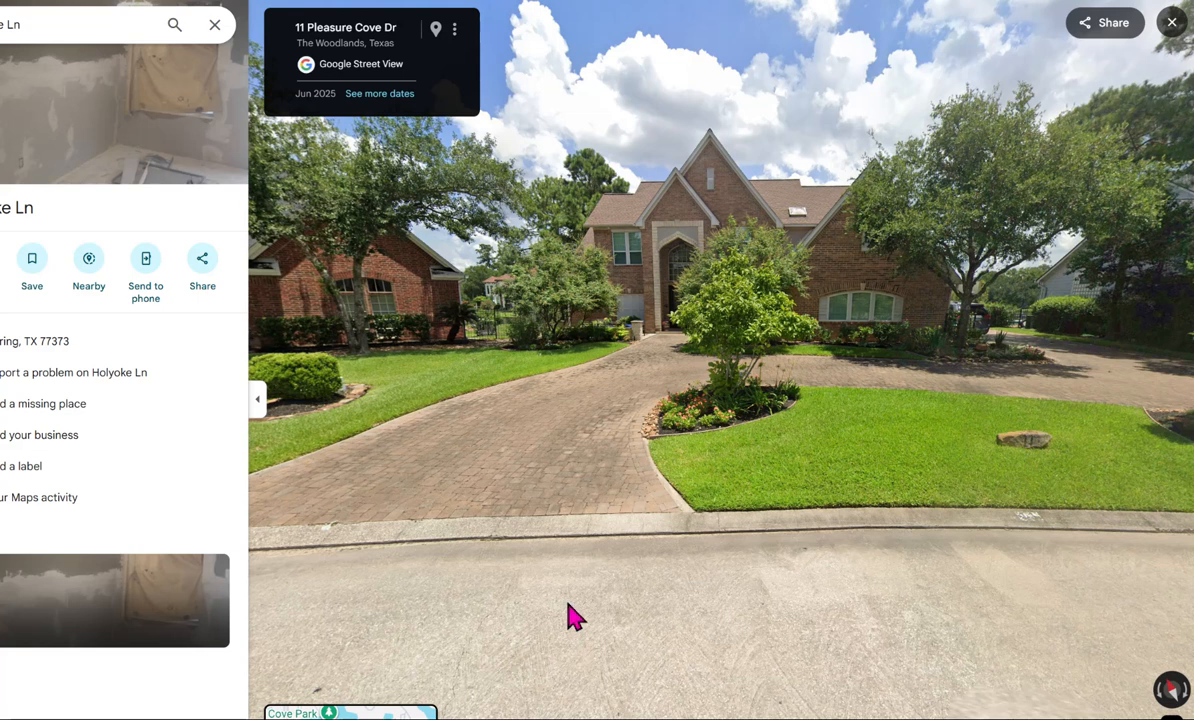
scroll(578, 600, "down", 5)
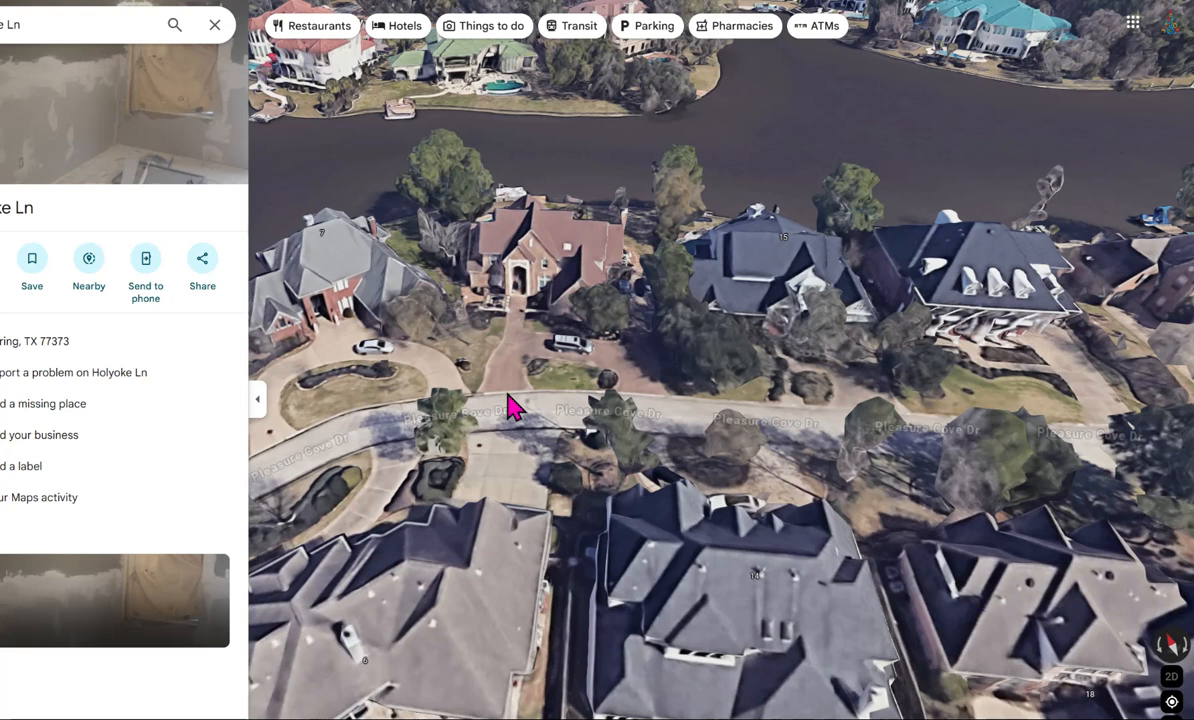
scroll(505, 390, "up", 5)
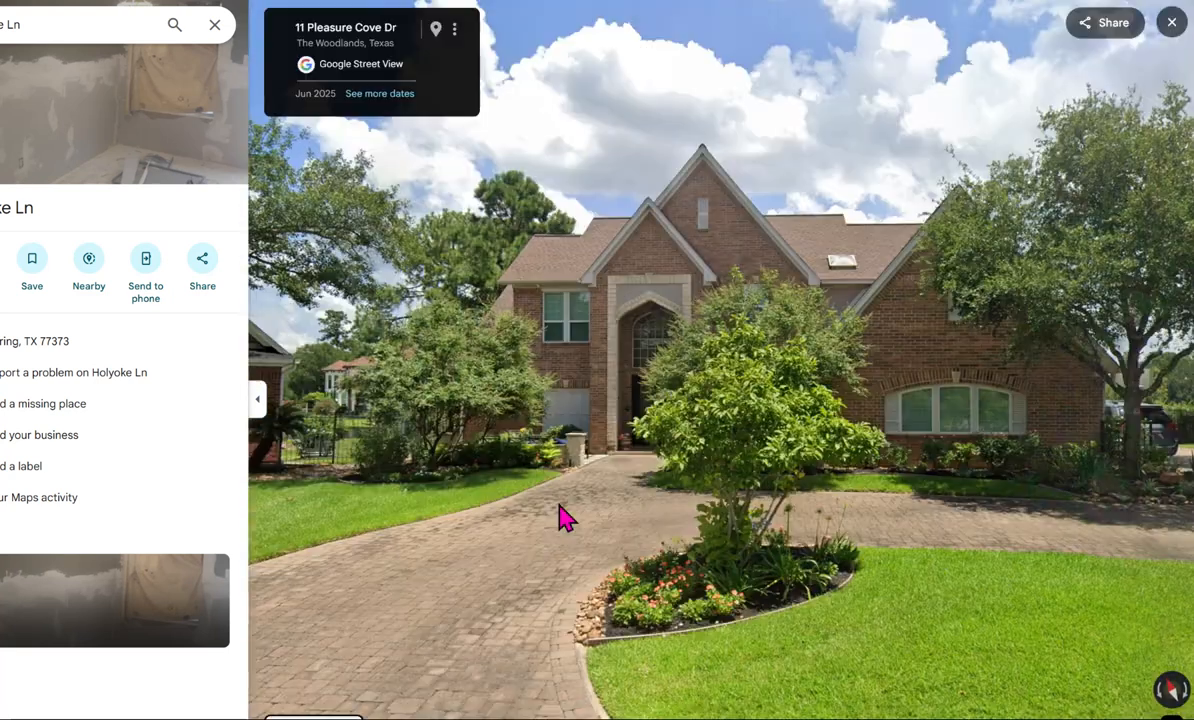
left_click_drag(557, 517, 493, 322)
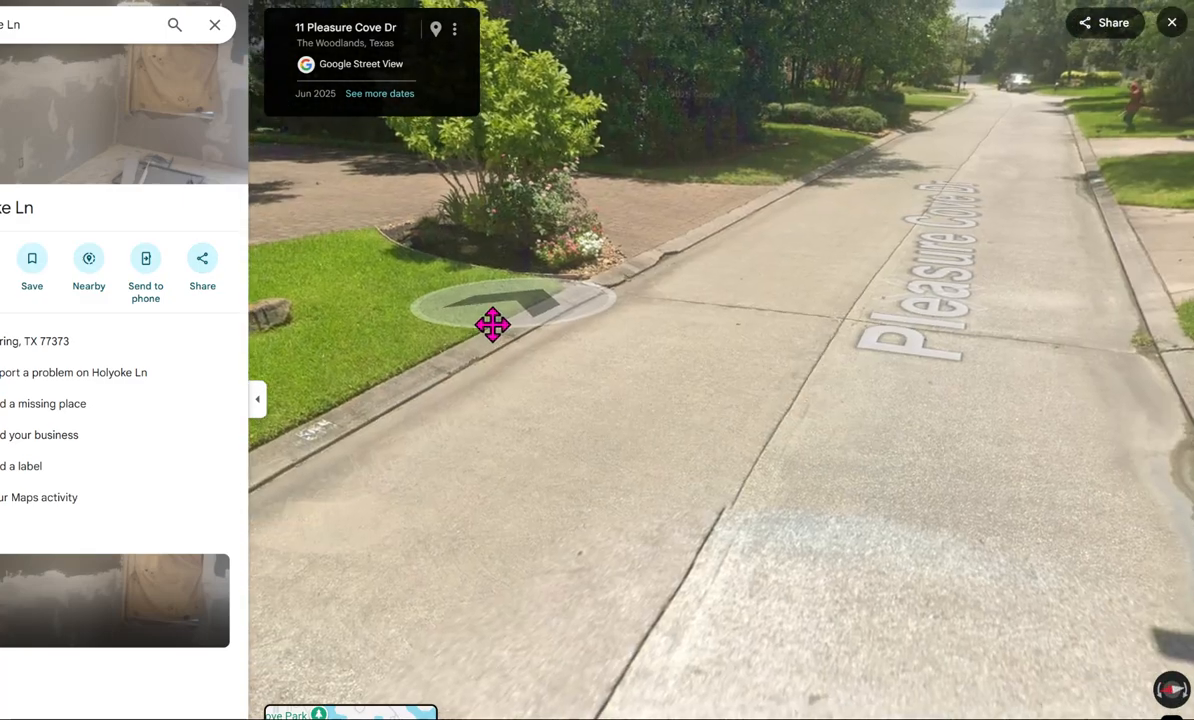
left_click_drag(947, 420, 1181, 453)
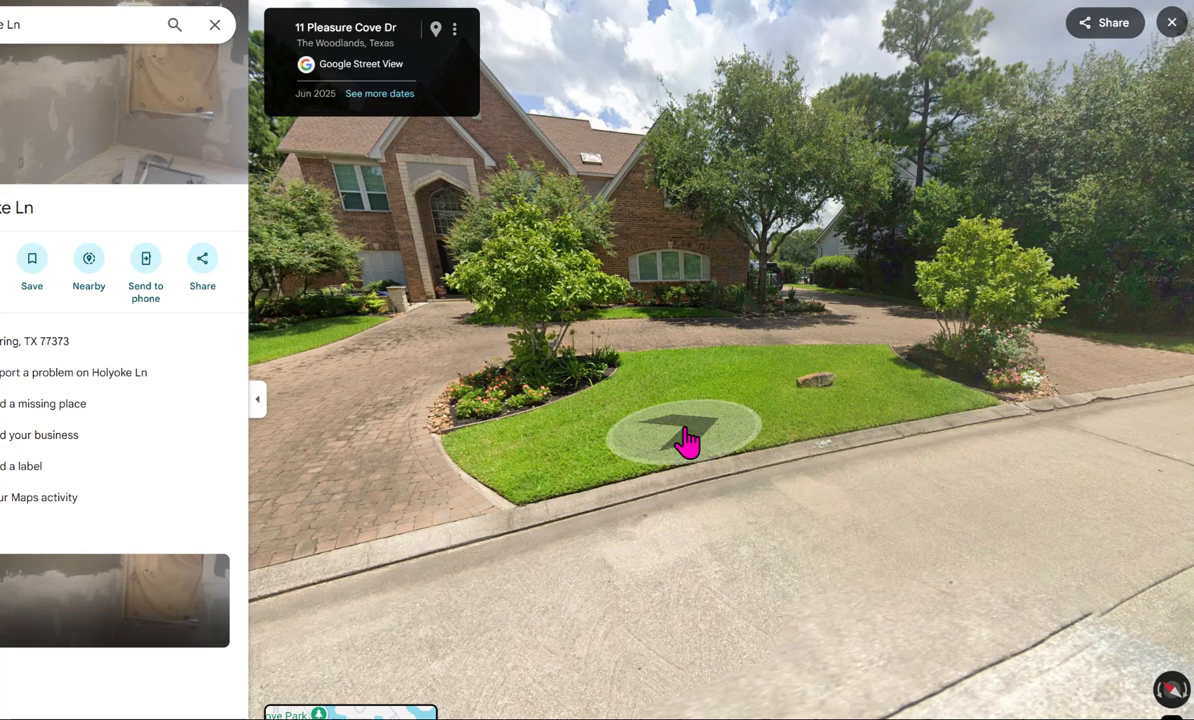
left_click_drag(685, 445, 982, 367)
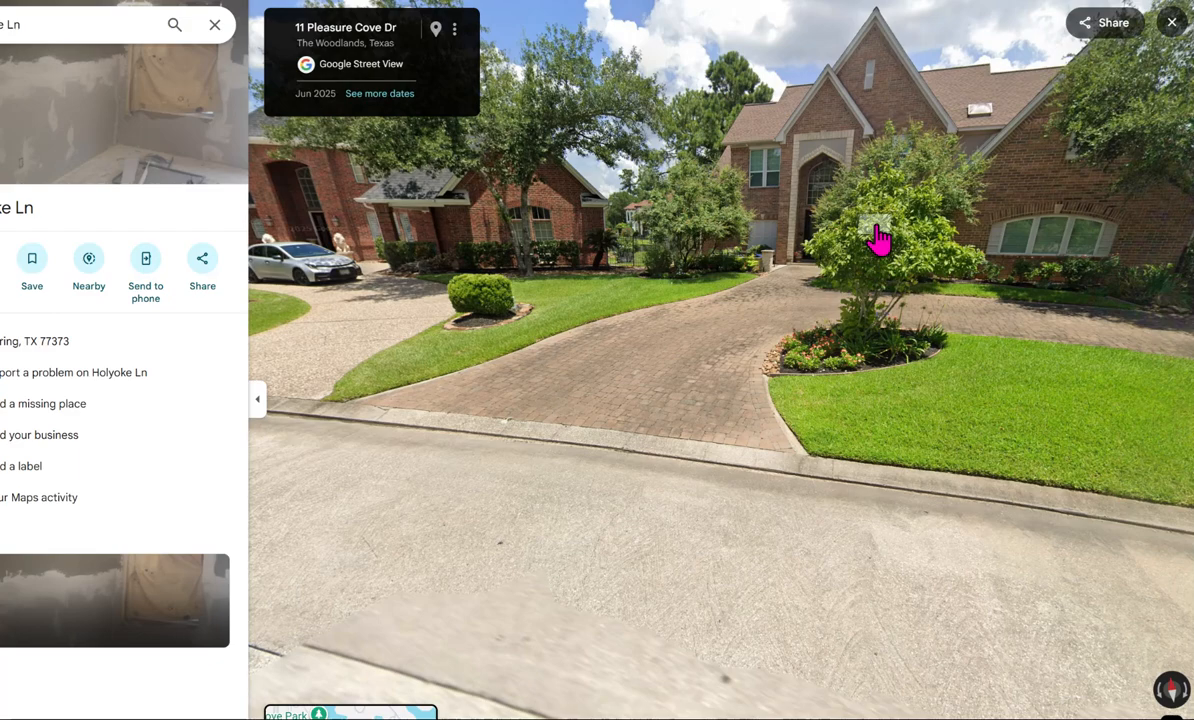
left_click(813, 258)
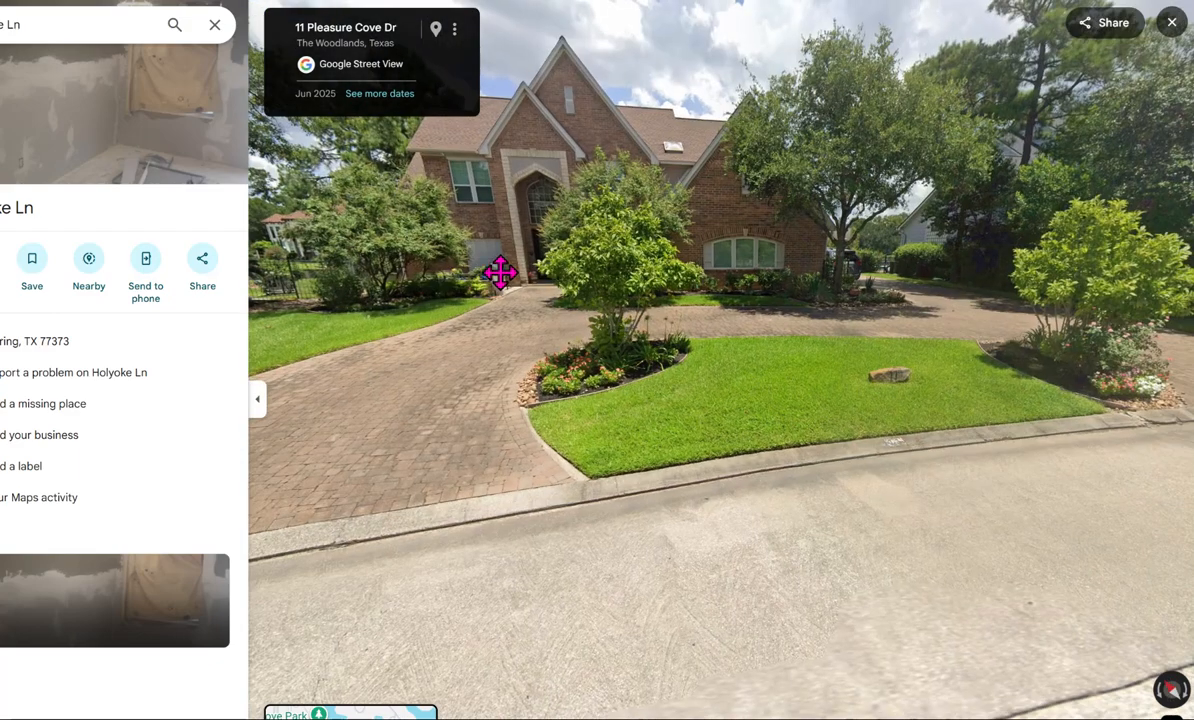
- View the front lawn and planting beds from the street beside the second driveway entrance, returning to the front of the house
left_click(1093, 557)
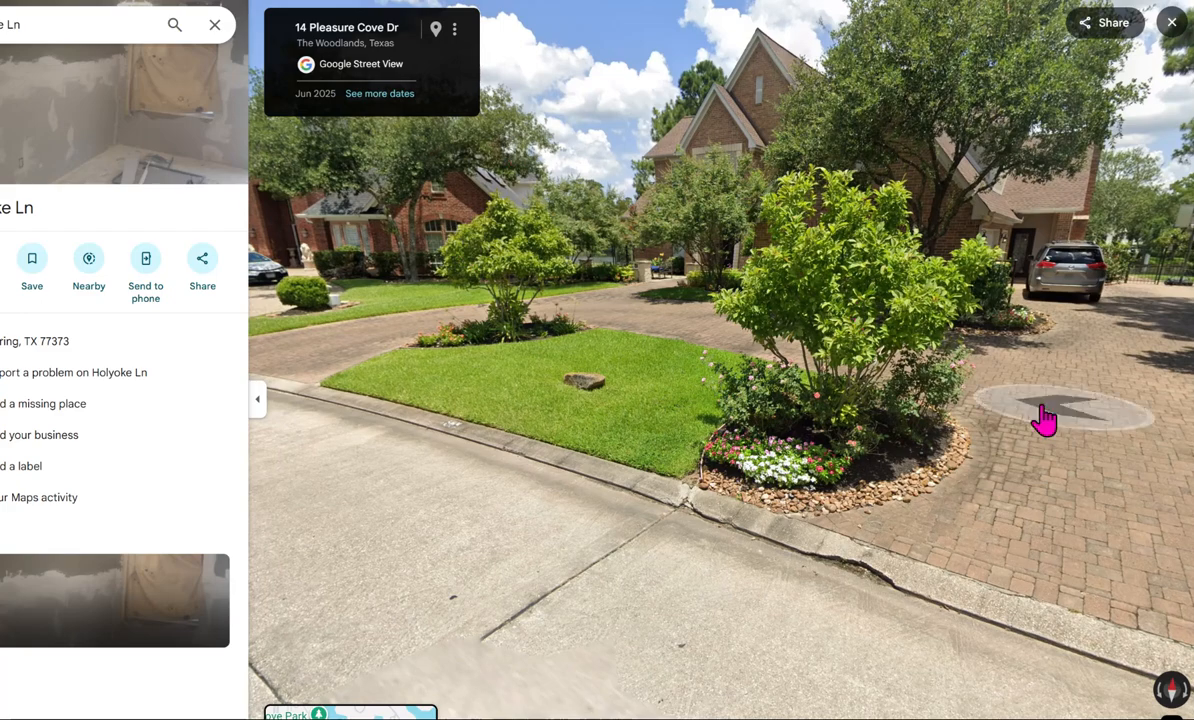
left_click(839, 493)
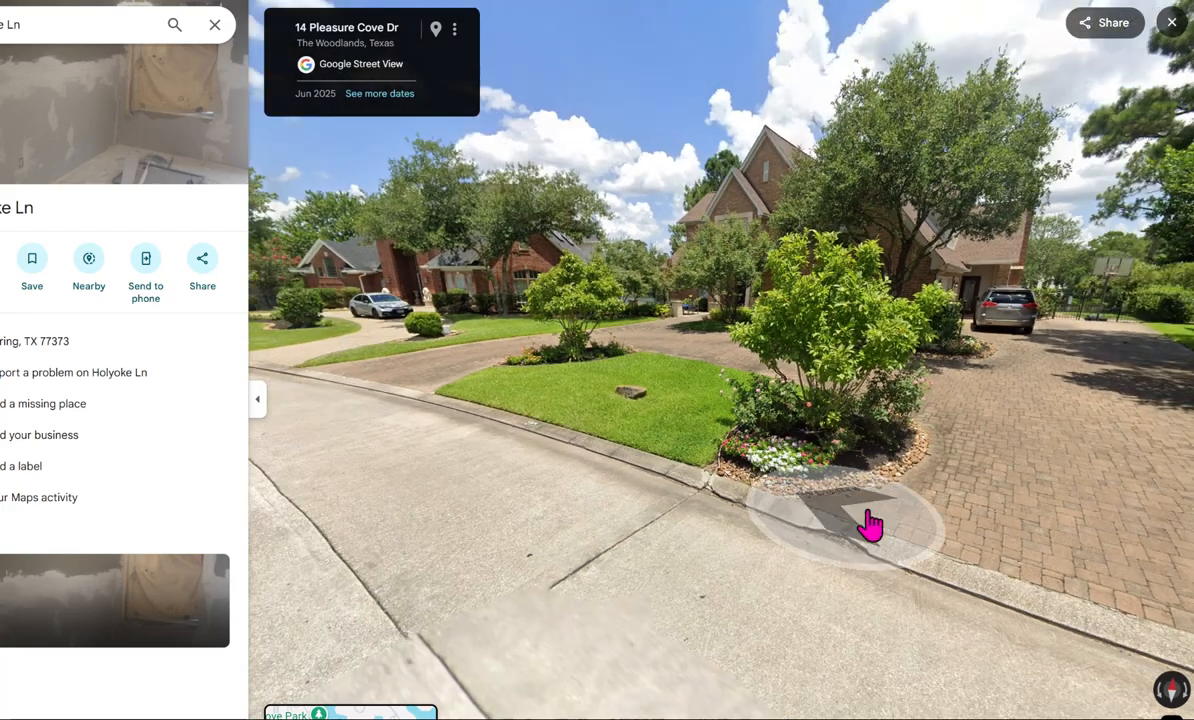
left_click_drag(870, 522, 1050, 437)
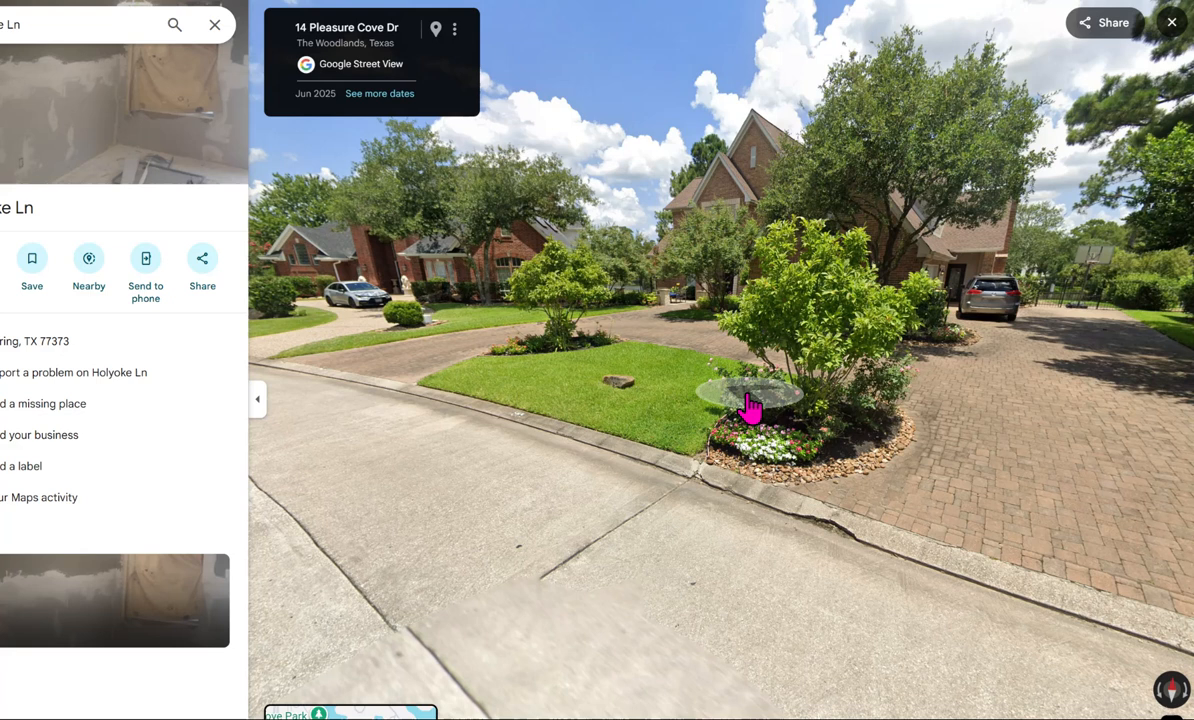
left_click(335, 488)
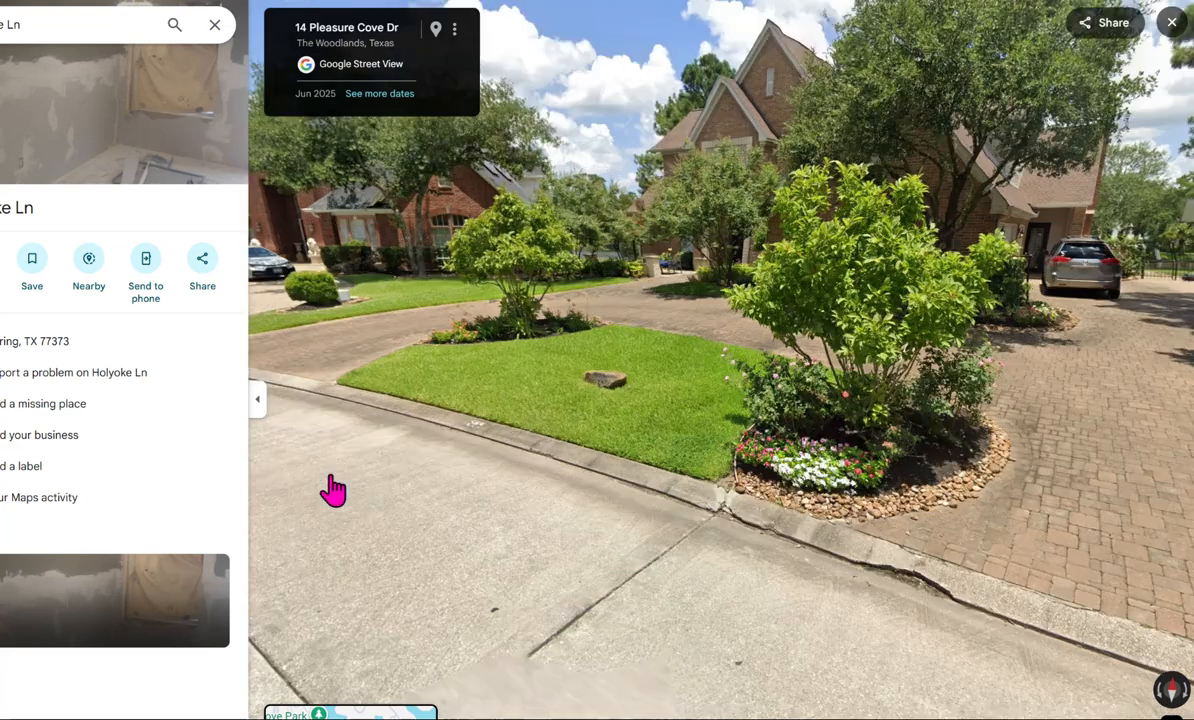
left_click(335, 488)
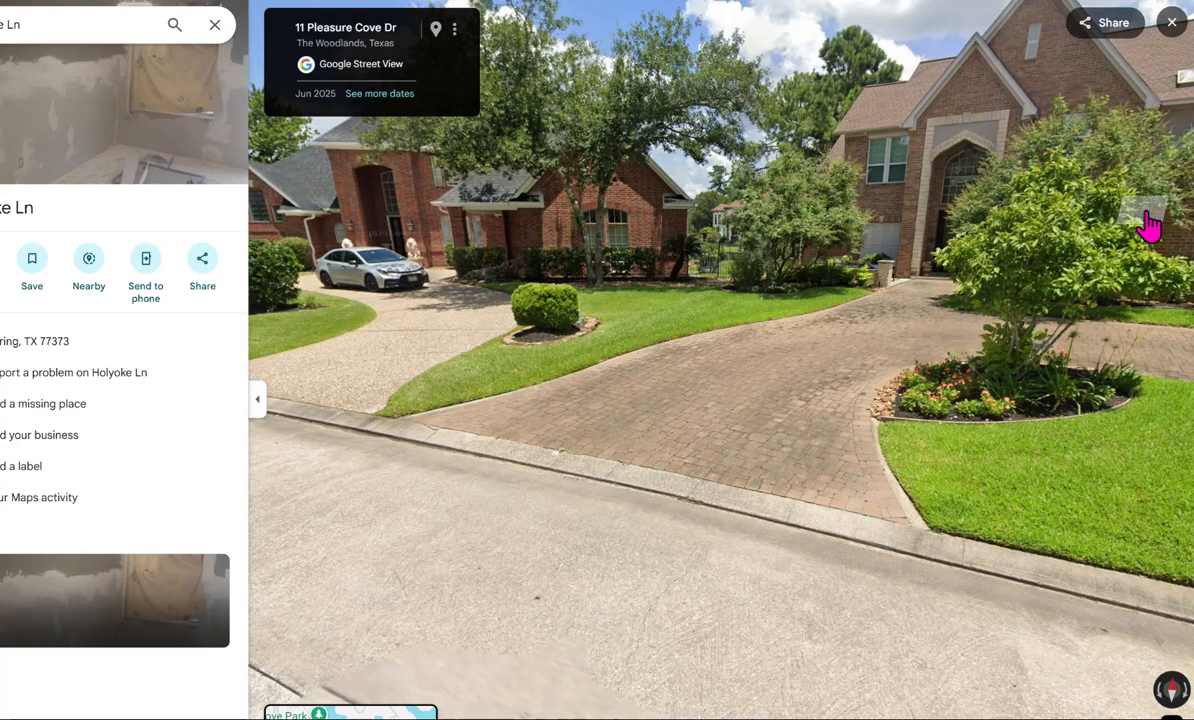
left_click(754, 418)
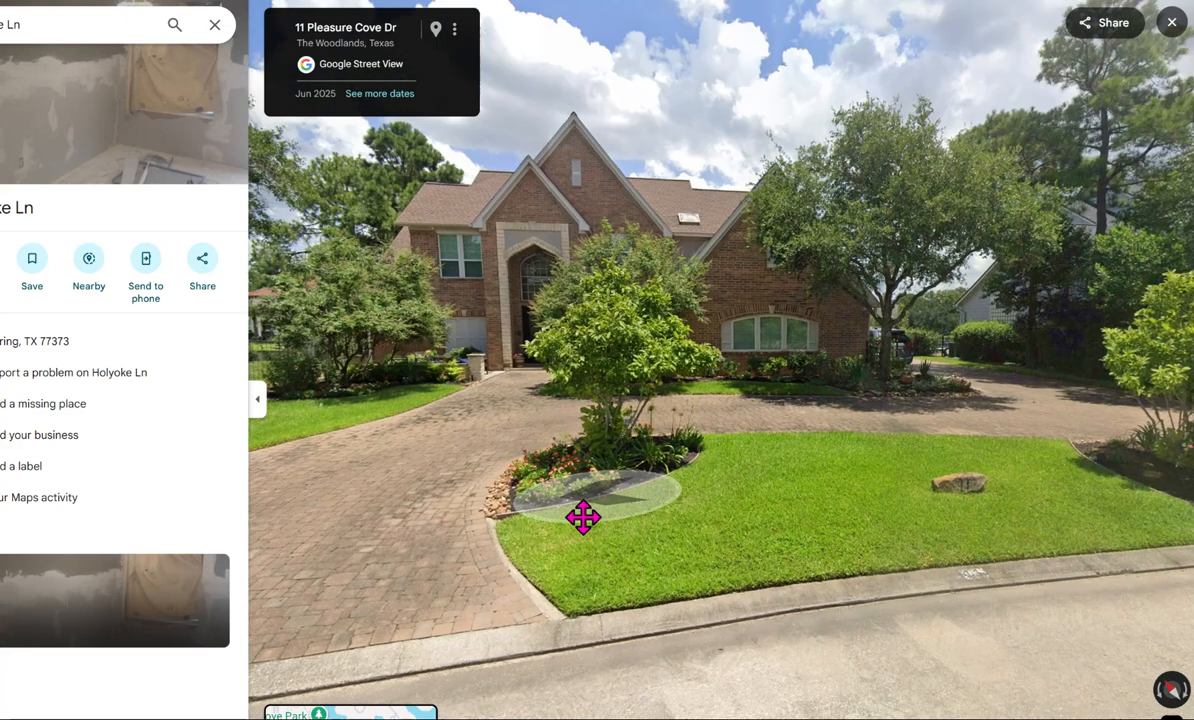
- Move along the street to the second driveway entrance and inspect the side entry beside the parked minivan up close
left_click_drag(583, 517, 512, 491)
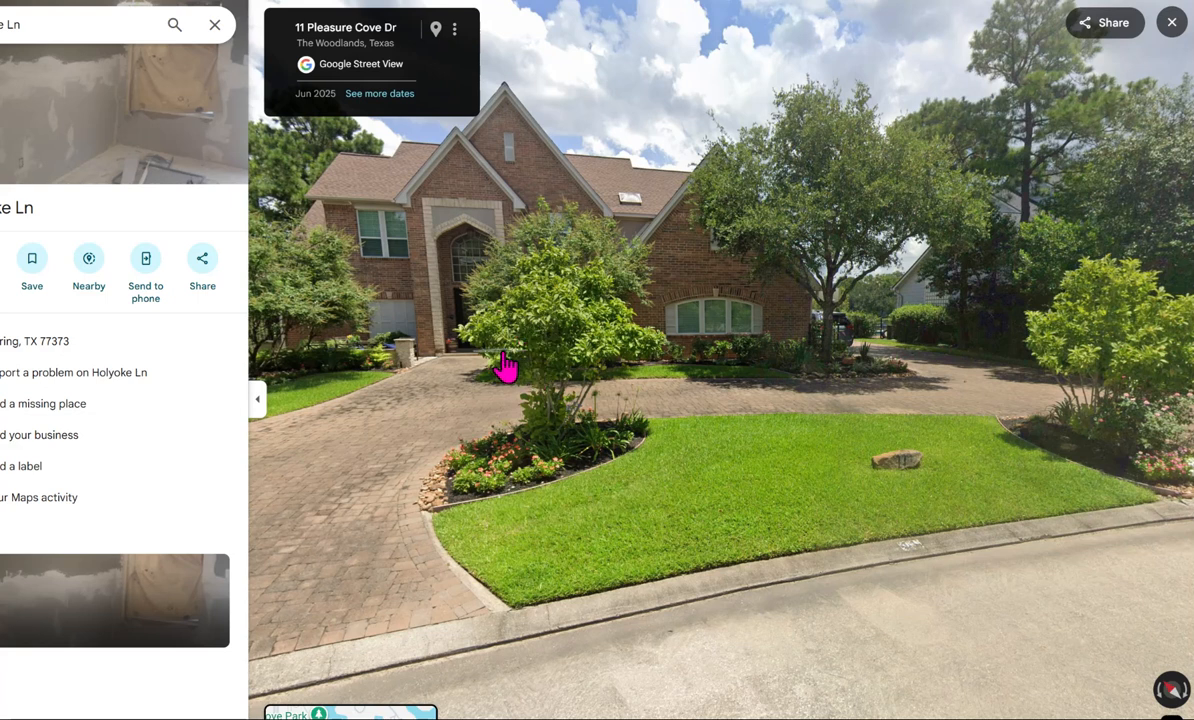
left_click_drag(1037, 506, 743, 513)
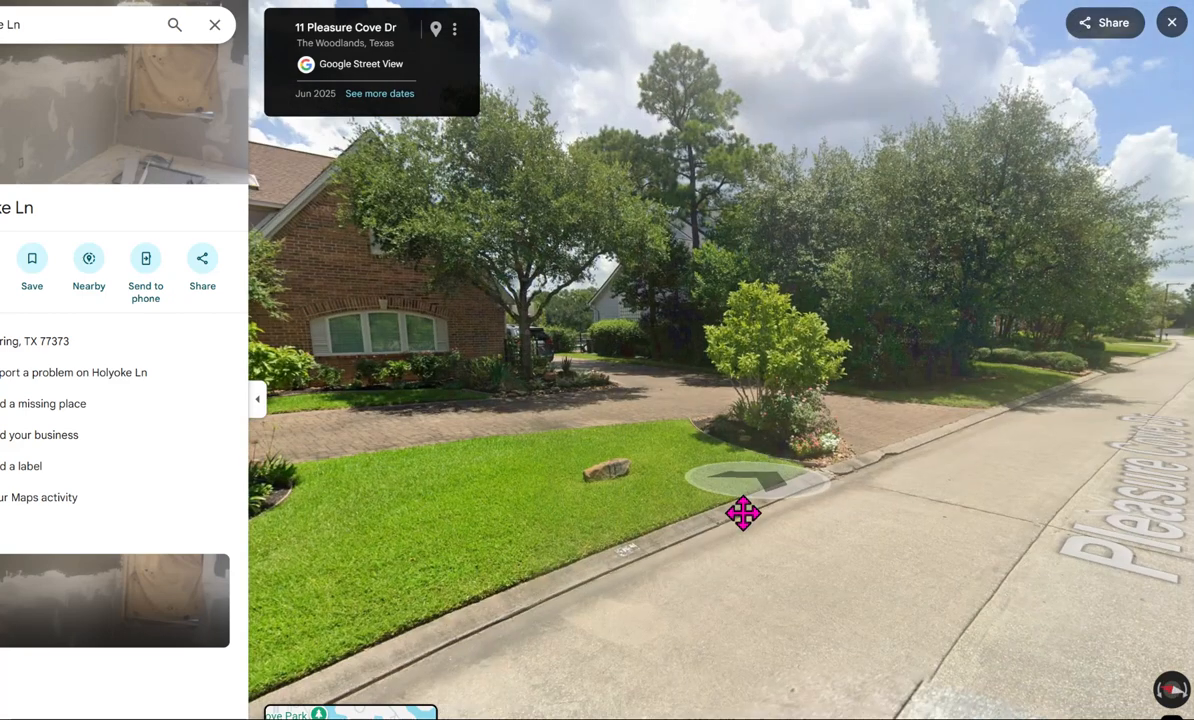
left_click(1053, 450)
left_click_drag(584, 475, 1080, 498)
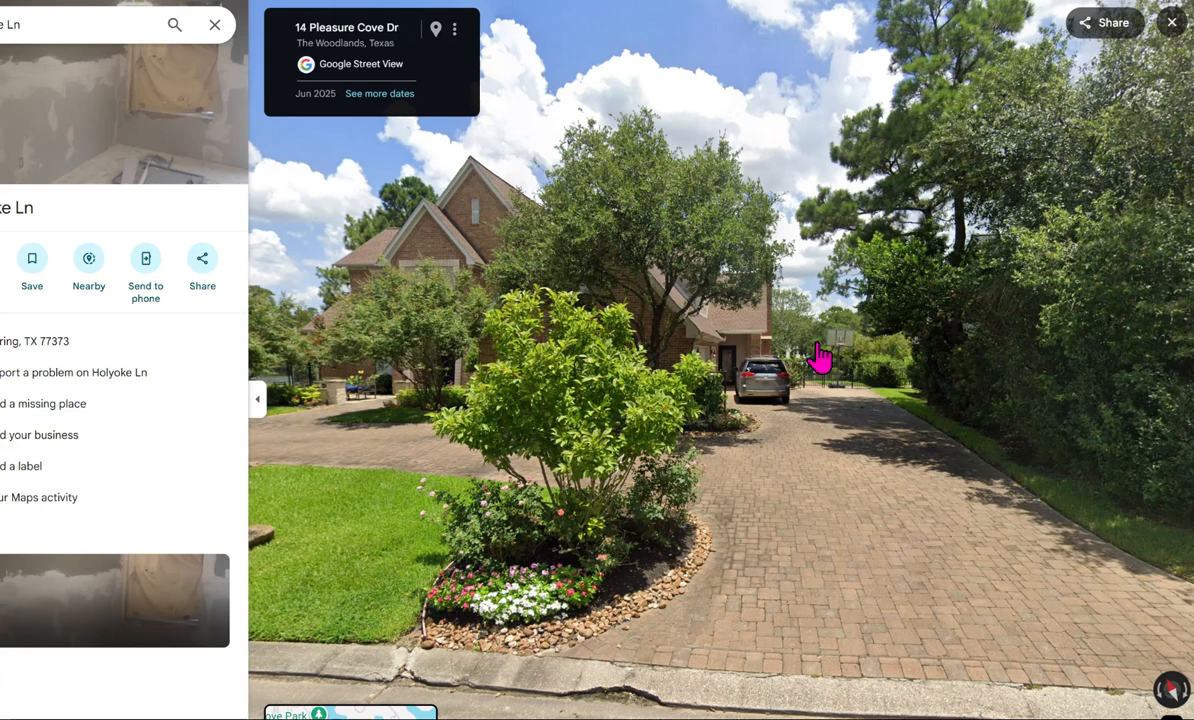
left_click(725, 352)
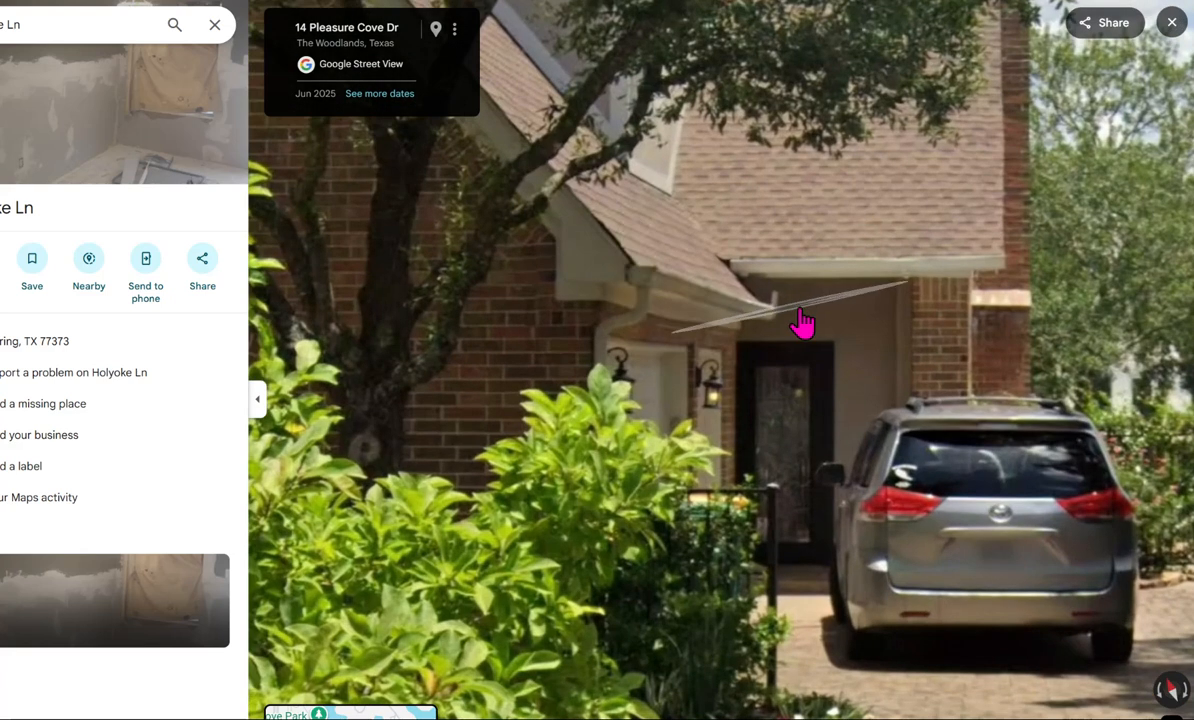
scroll(757, 373, "down", 3)
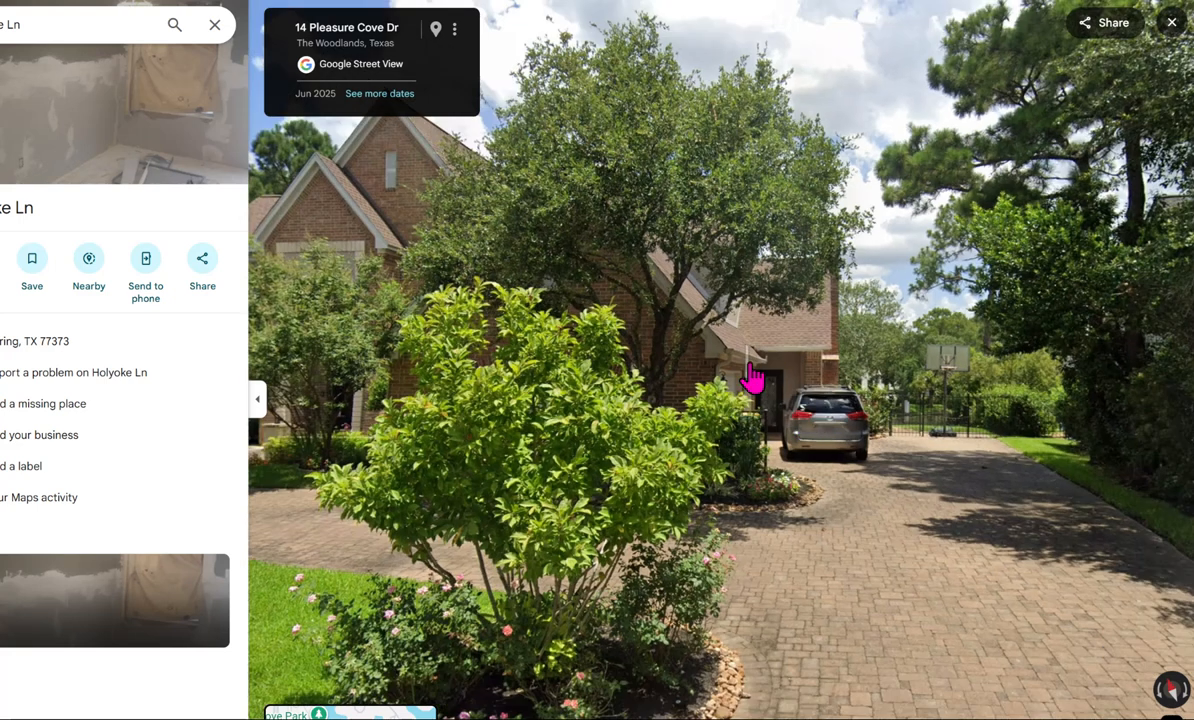
scroll(478, 243, "down", 3)
scroll(476, 243, "up", 3)
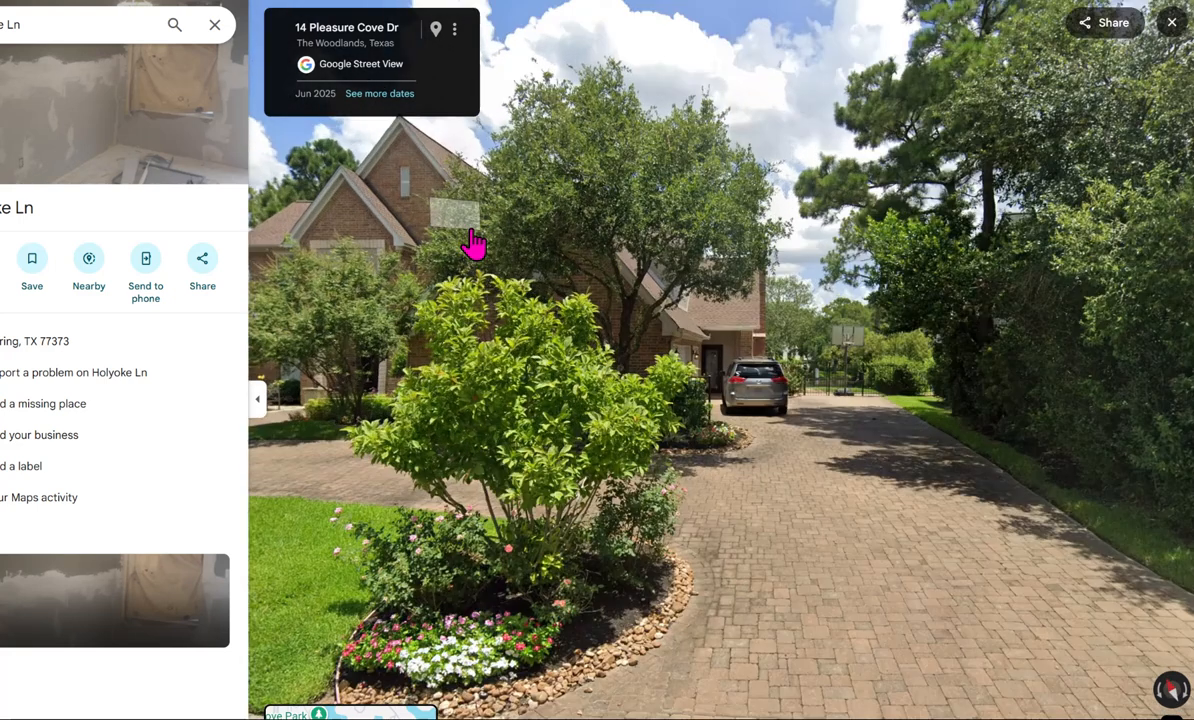
- Look over the house's gables, side driveway and corner planting bed, and return to the street position facing the front entrance
left_click_drag(434, 200, 699, 321)
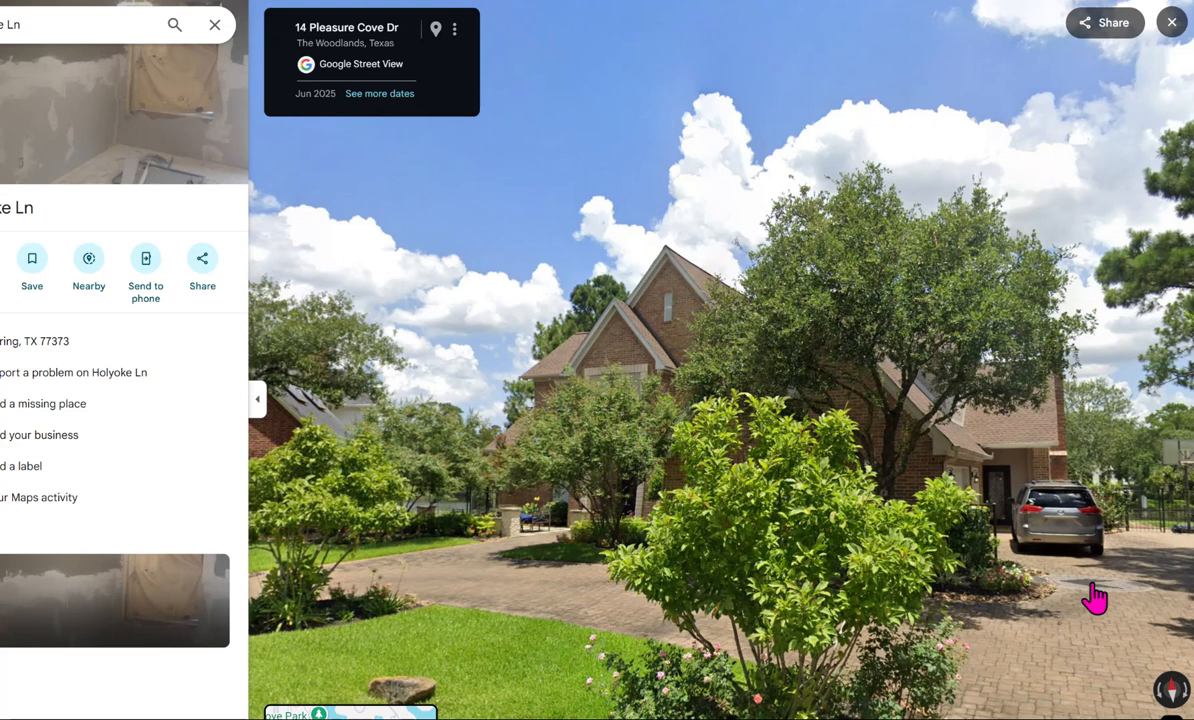
left_click(975, 552)
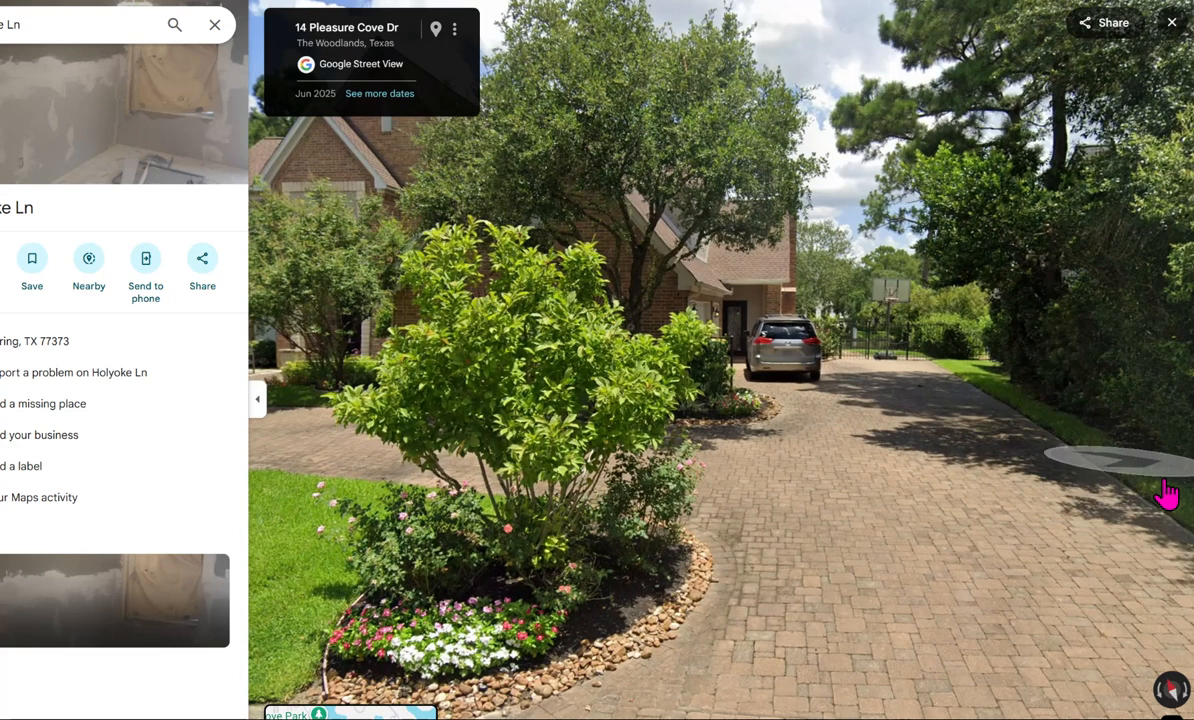
left_click(868, 340)
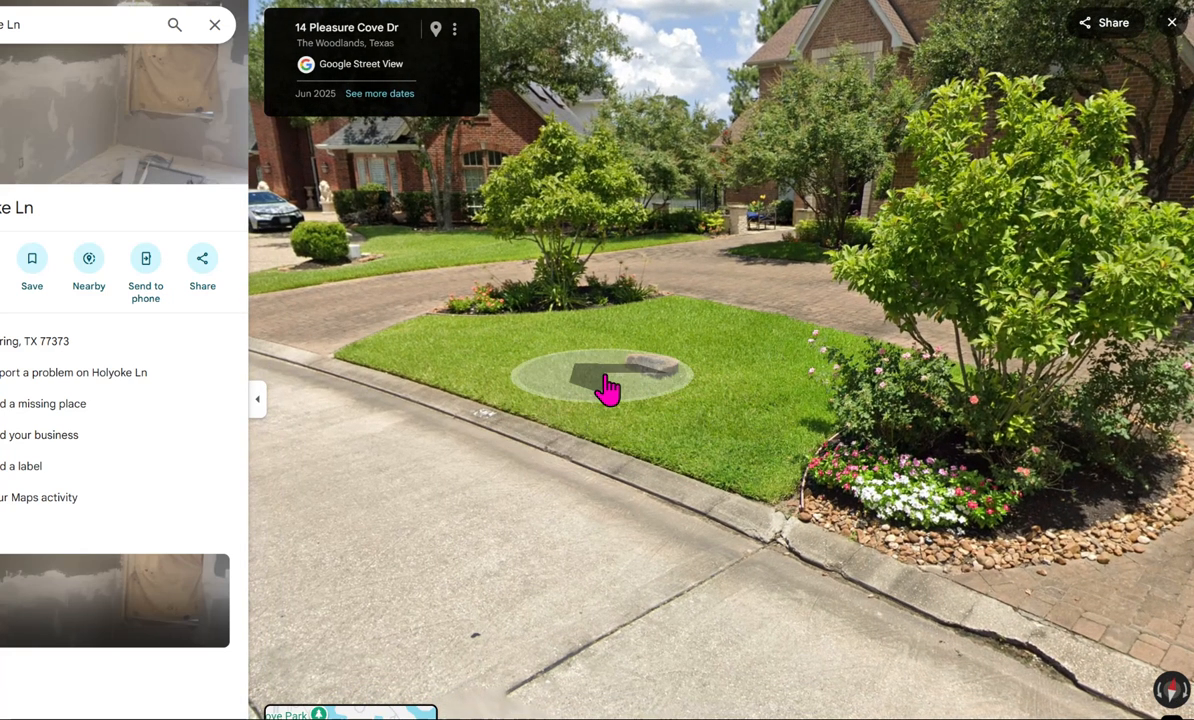
left_click(533, 480)
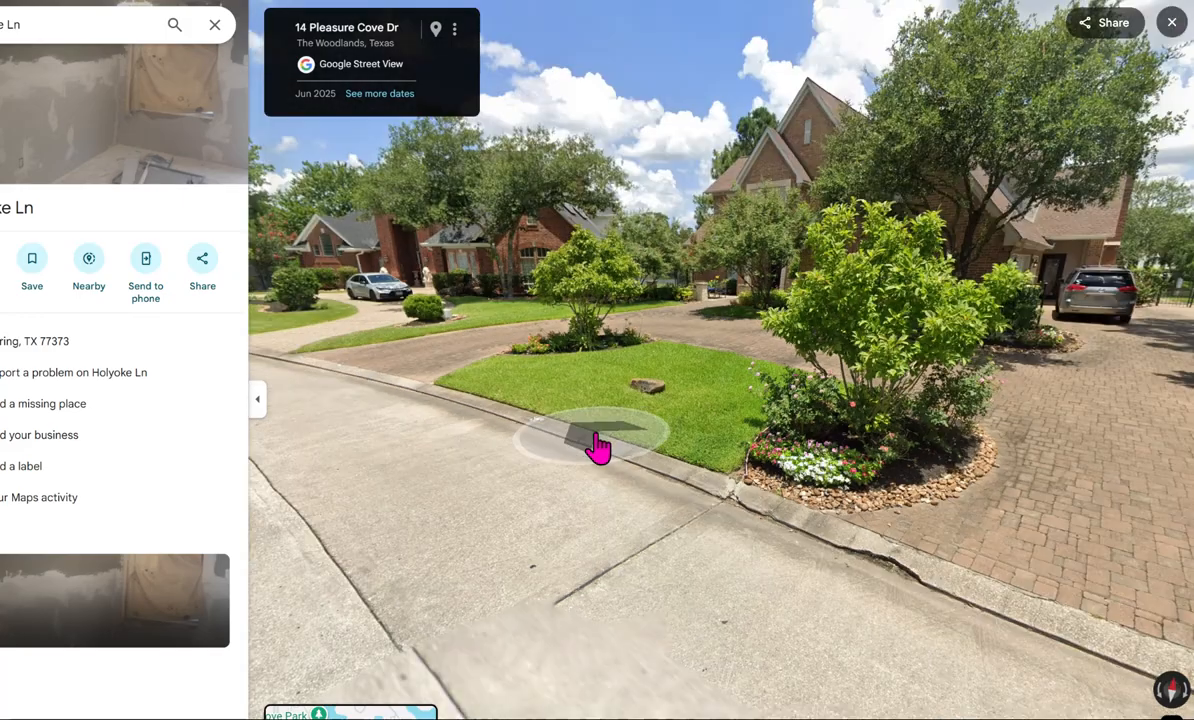
left_click(573, 421)
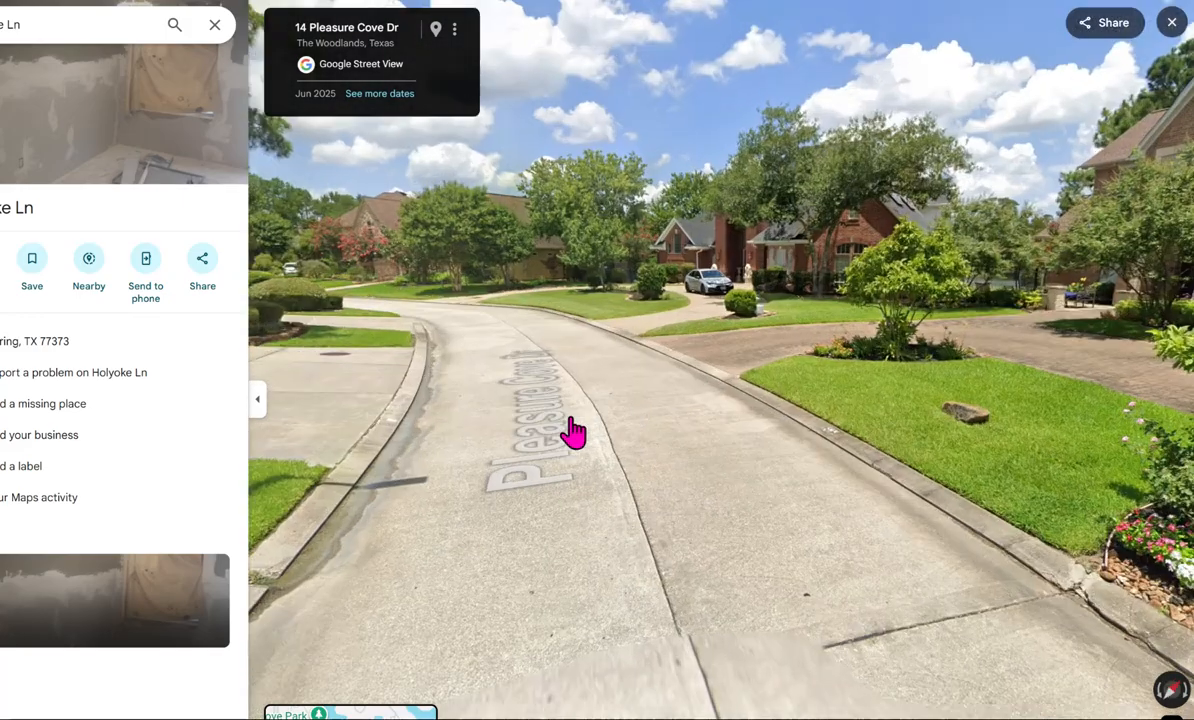
left_click_drag(860, 485, 330, 480)
left_click_drag(950, 487, 708, 578)
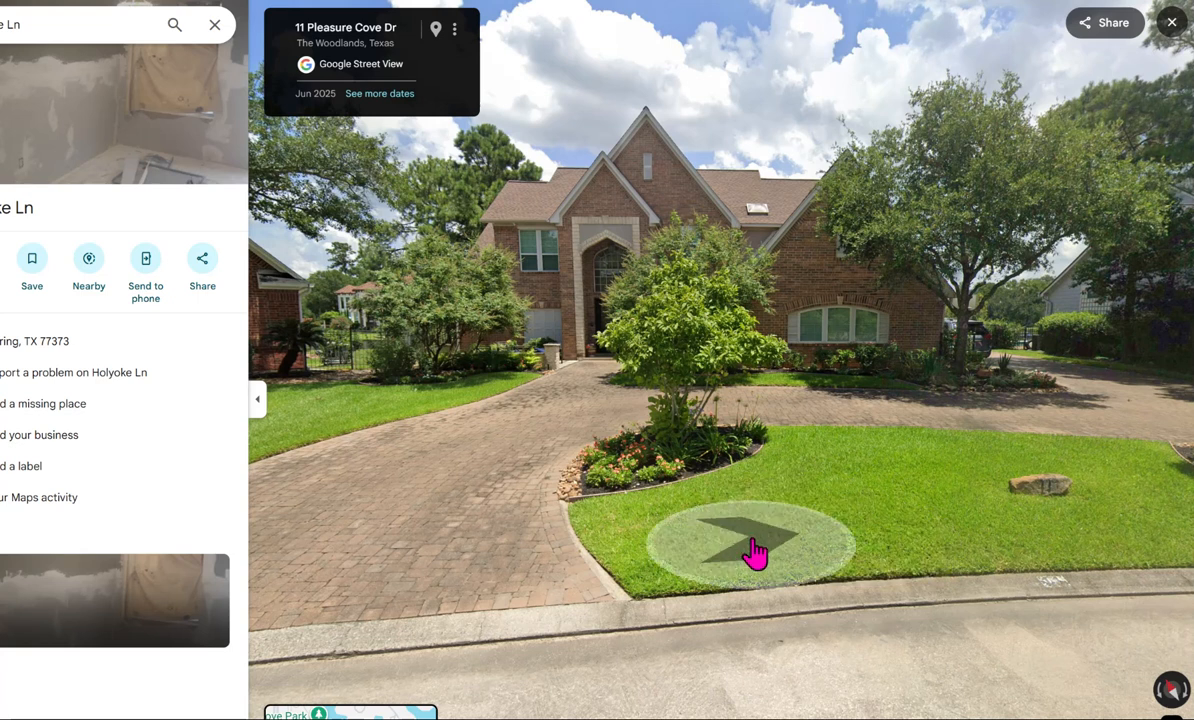
- Study the front of the brick house with its arched entry, island planting bed and driveway apron from slightly different angles
left_click(628, 485)
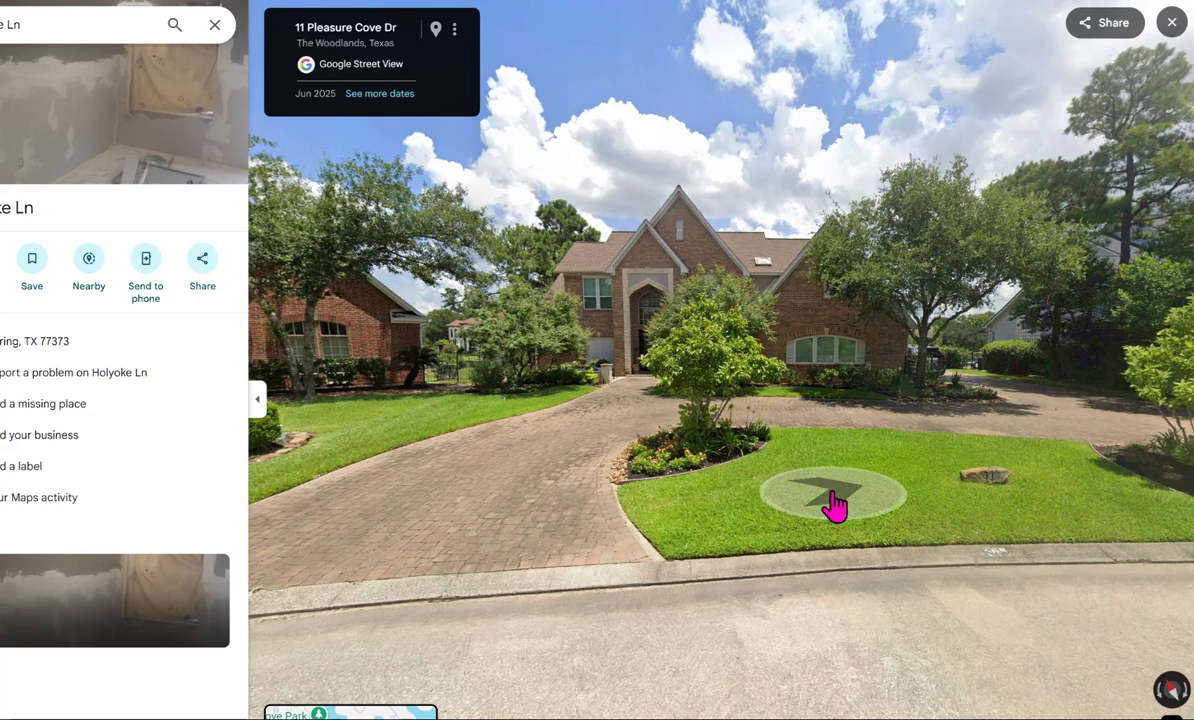
left_click(831, 500)
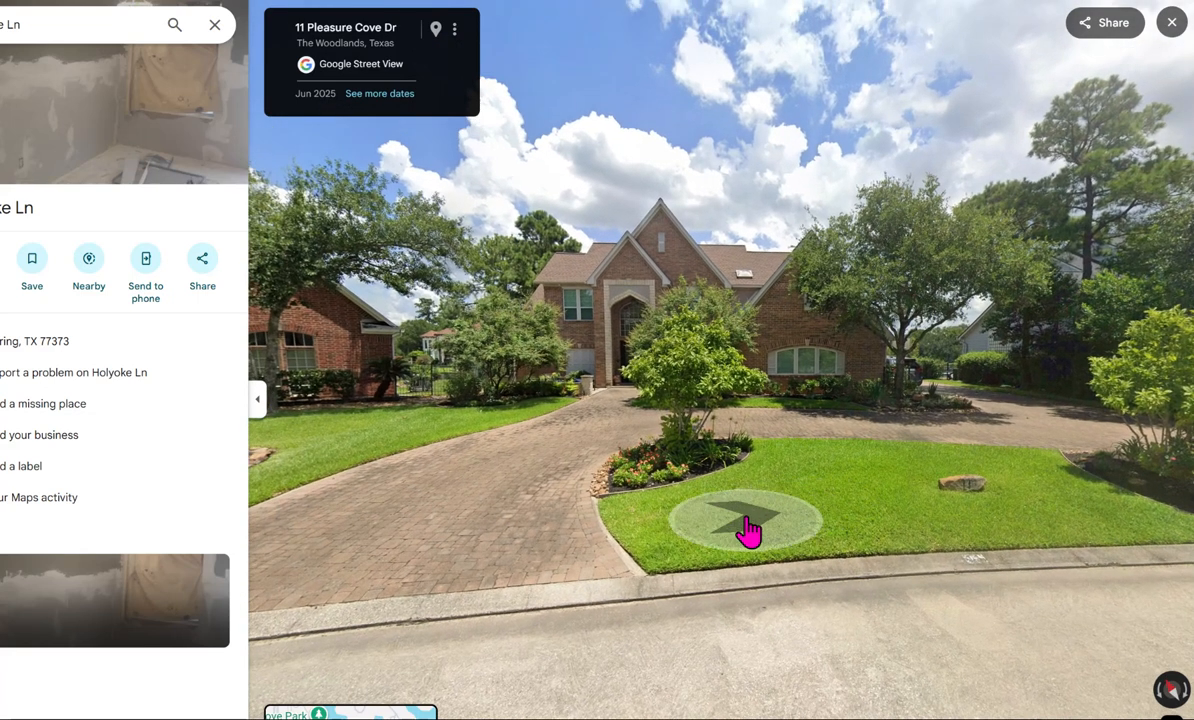
left_click_drag(831, 541, 686, 530)
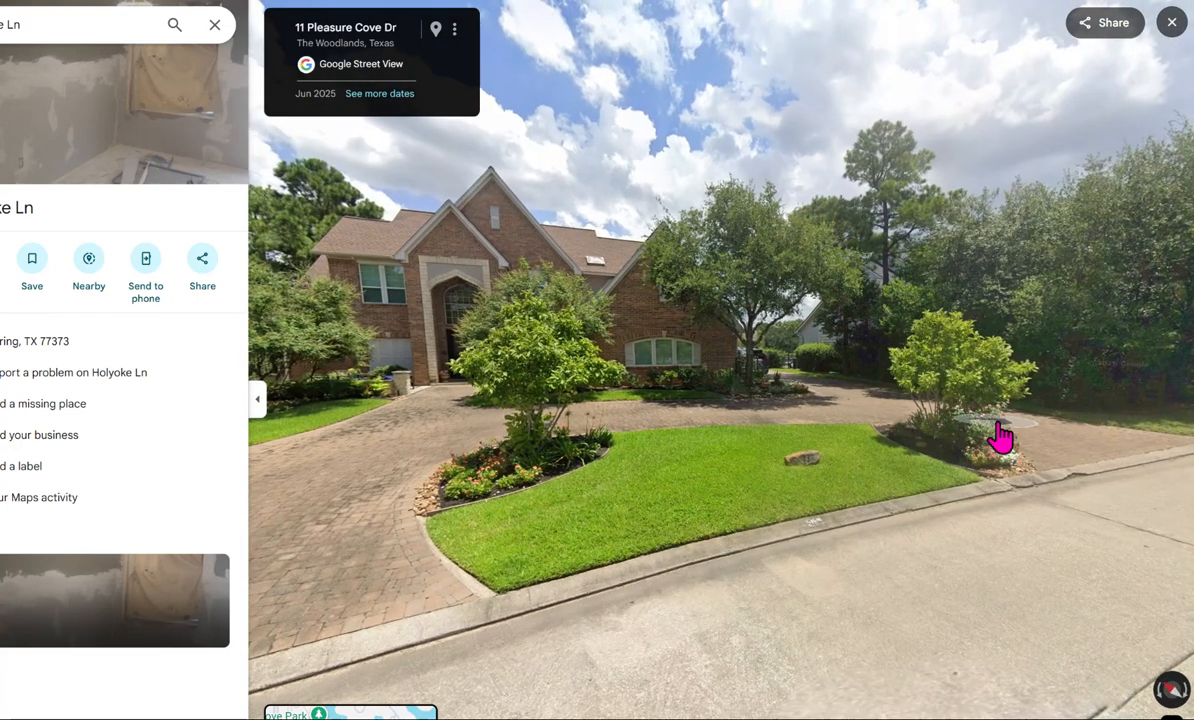
left_click(615, 462)
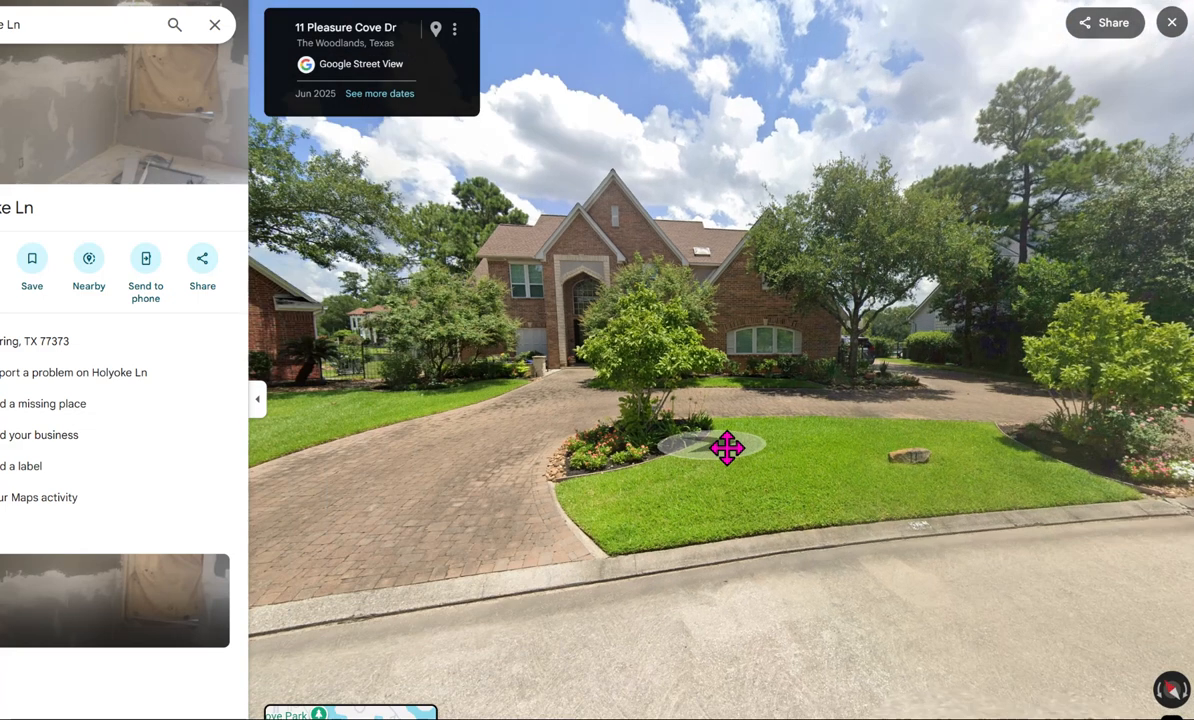
left_click(727, 448)
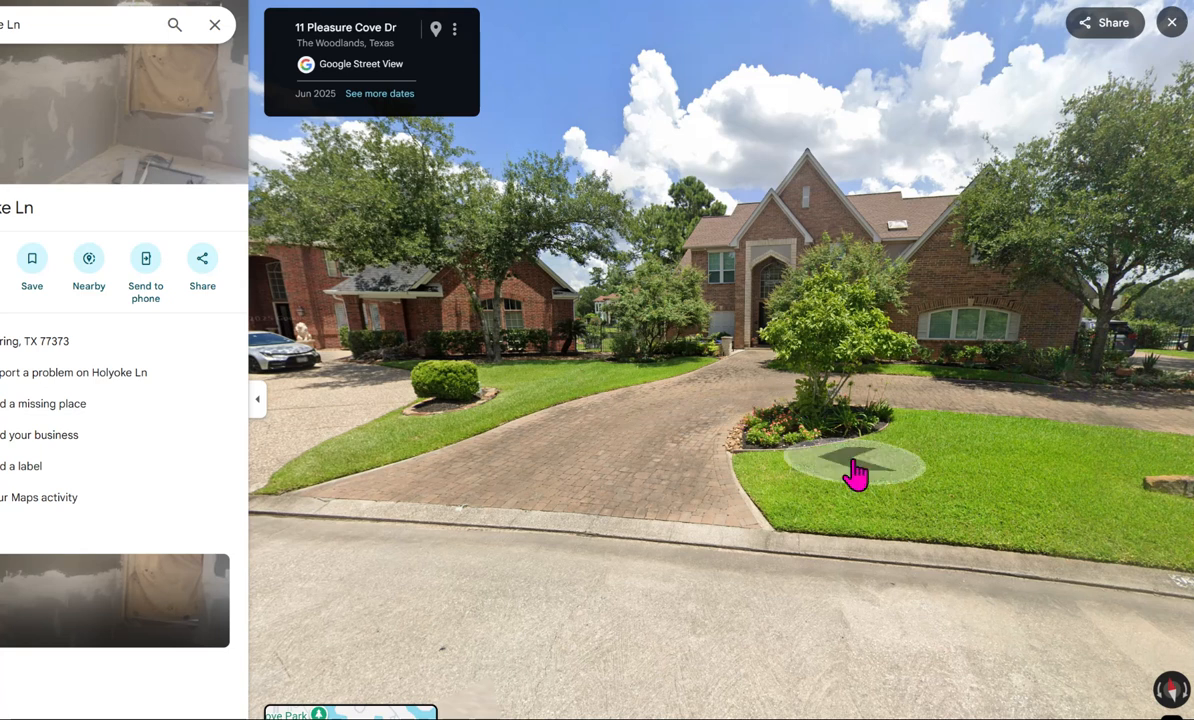
left_click_drag(567, 403, 368, 429)
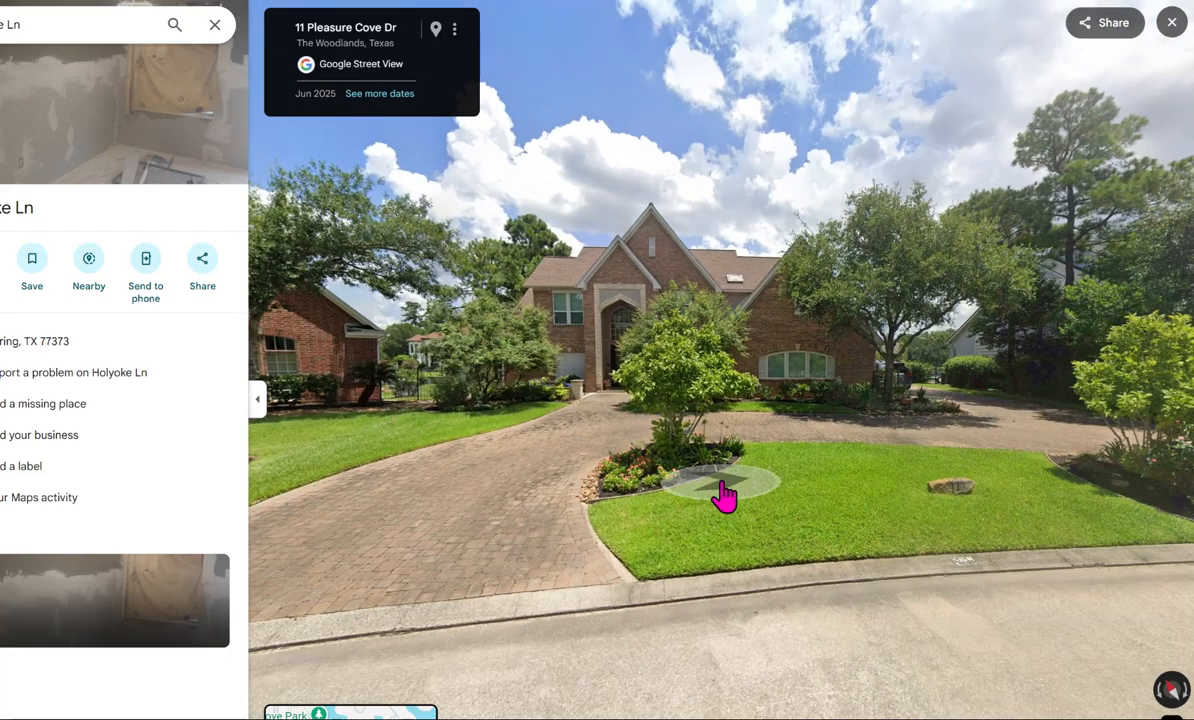
left_click_drag(724, 494, 700, 416)
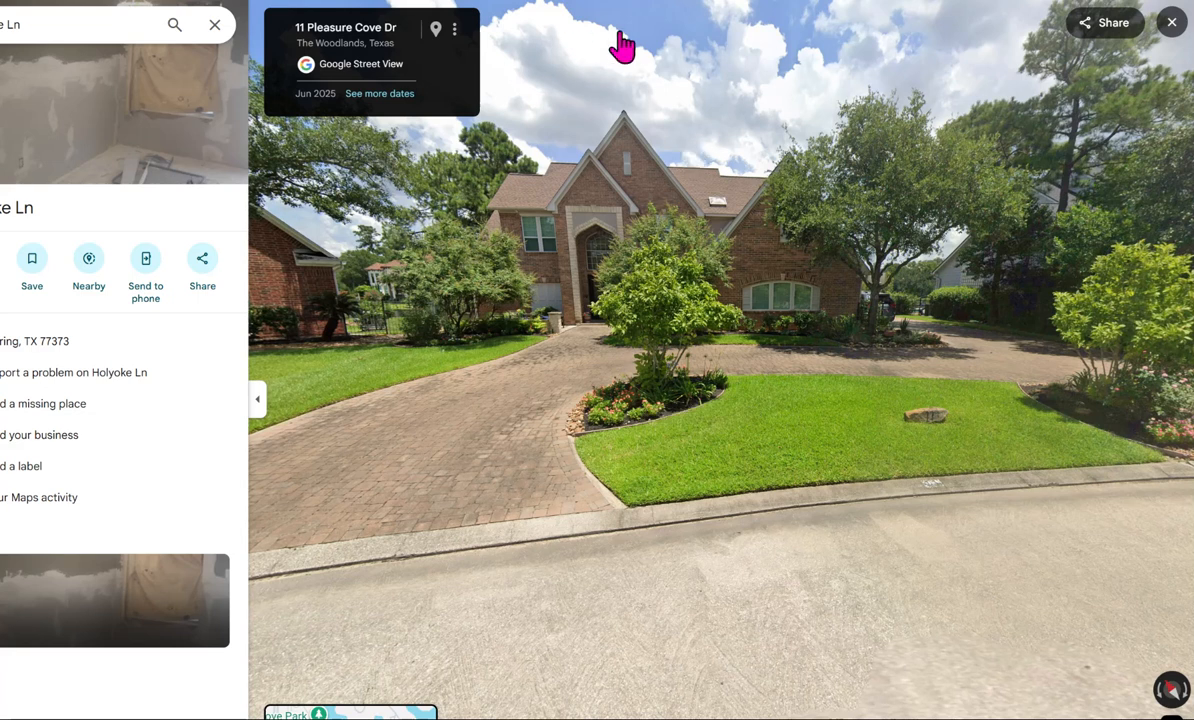
left_click_drag(709, 592, 706, 549)
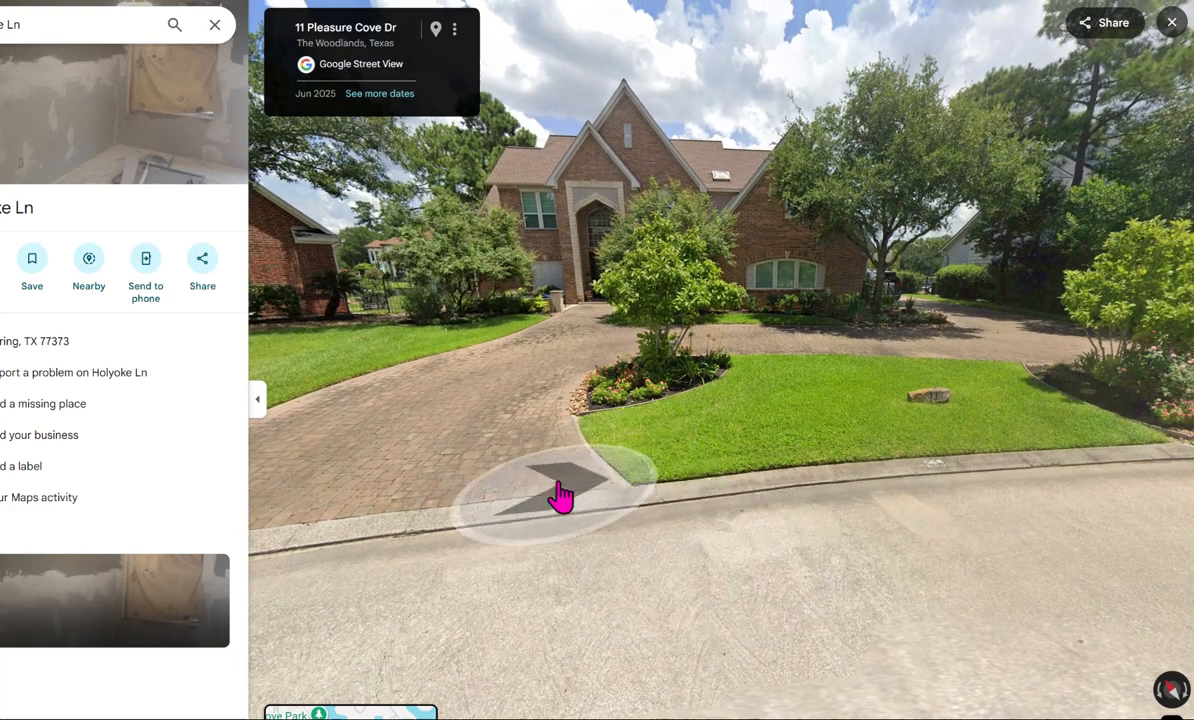
left_click(548, 493)
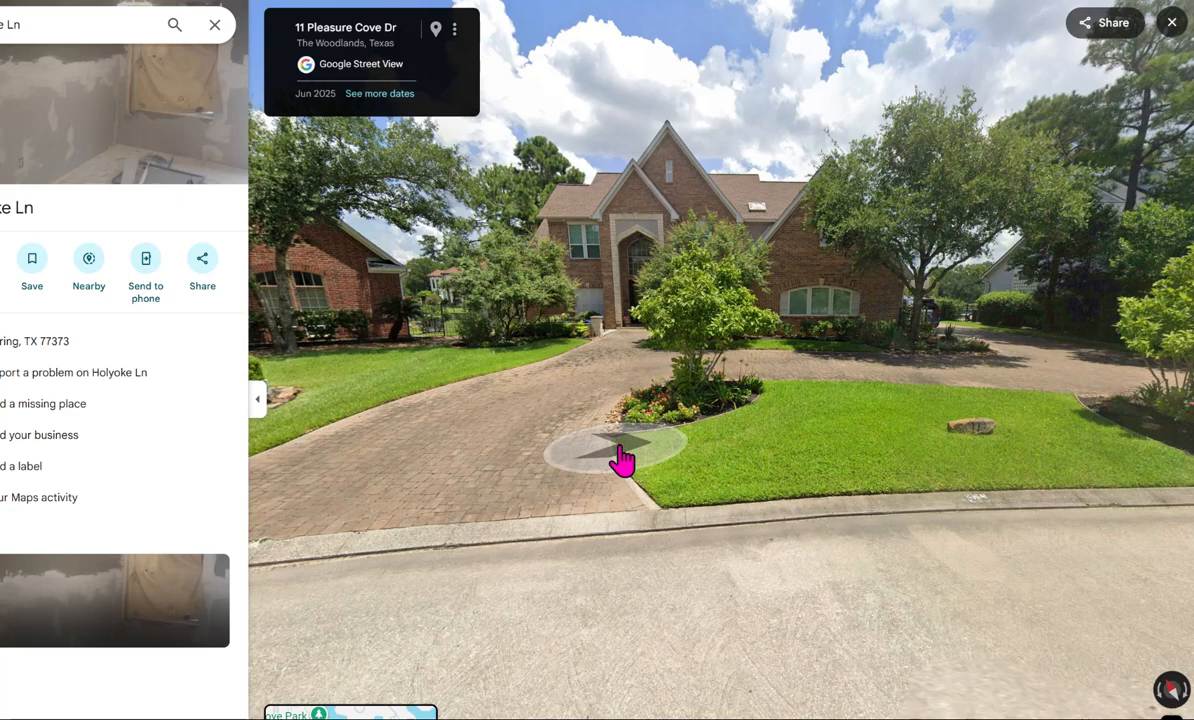
- View the brick house's front, arched entry and lawn from a slightly shifted Street View position
left_click(1015, 442)
left_click_drag(896, 421, 965, 402)
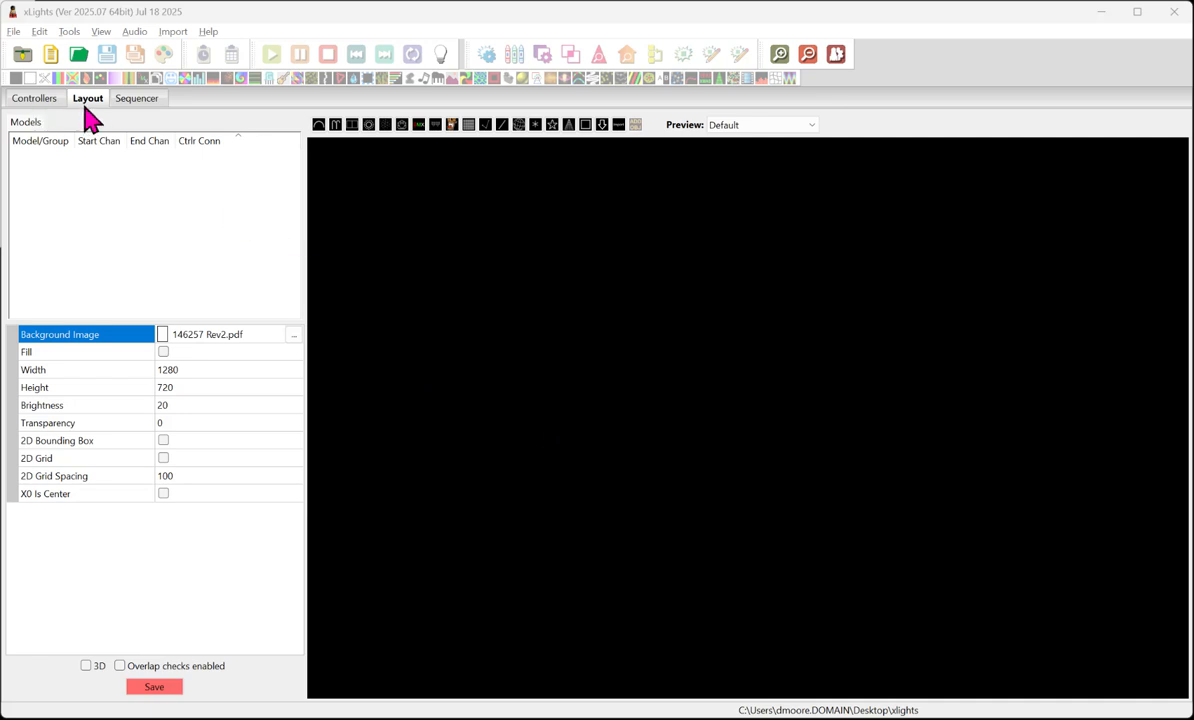
- Switch to xLights, check the controller list and show directory, and load sample-house.png as the layout's background image
left_click(48, 97)
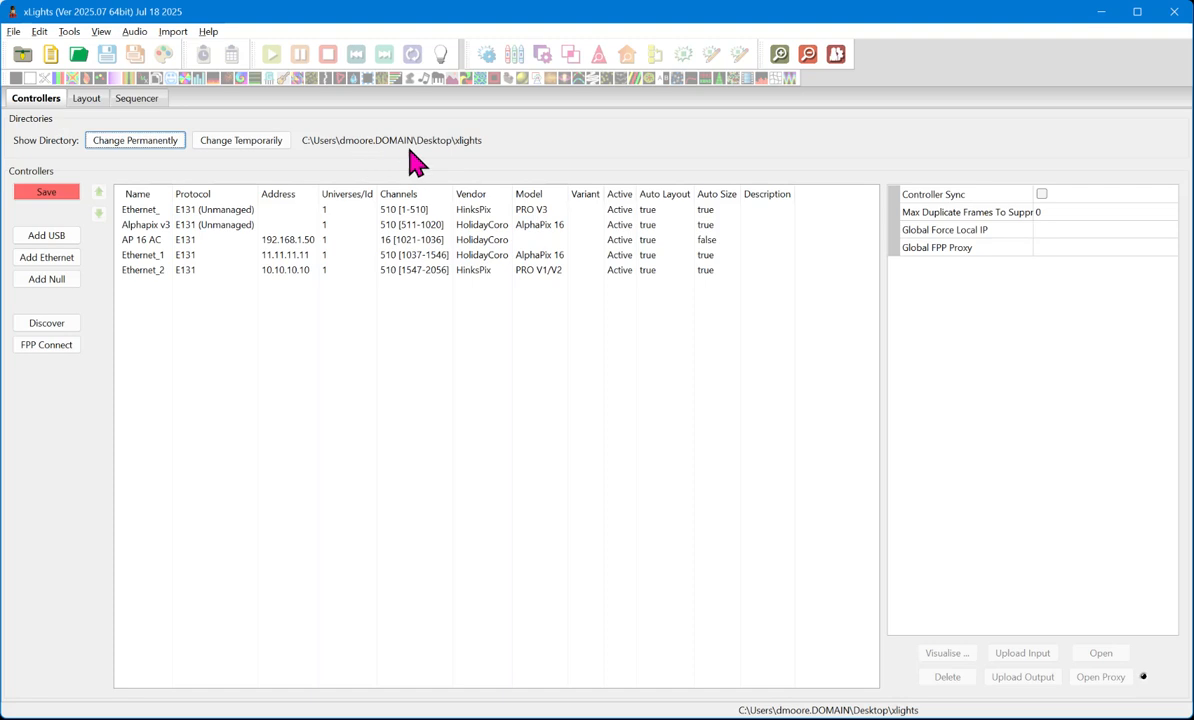
left_click(85, 98)
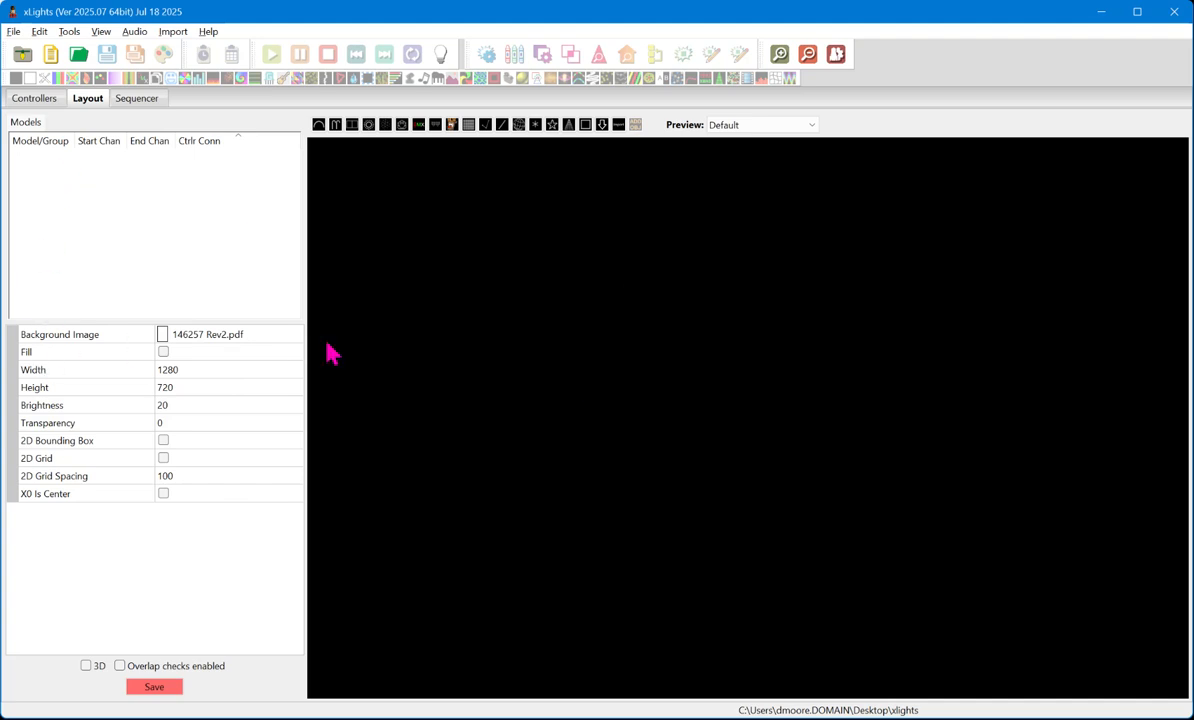
left_click(292, 334)
left_click(294, 336)
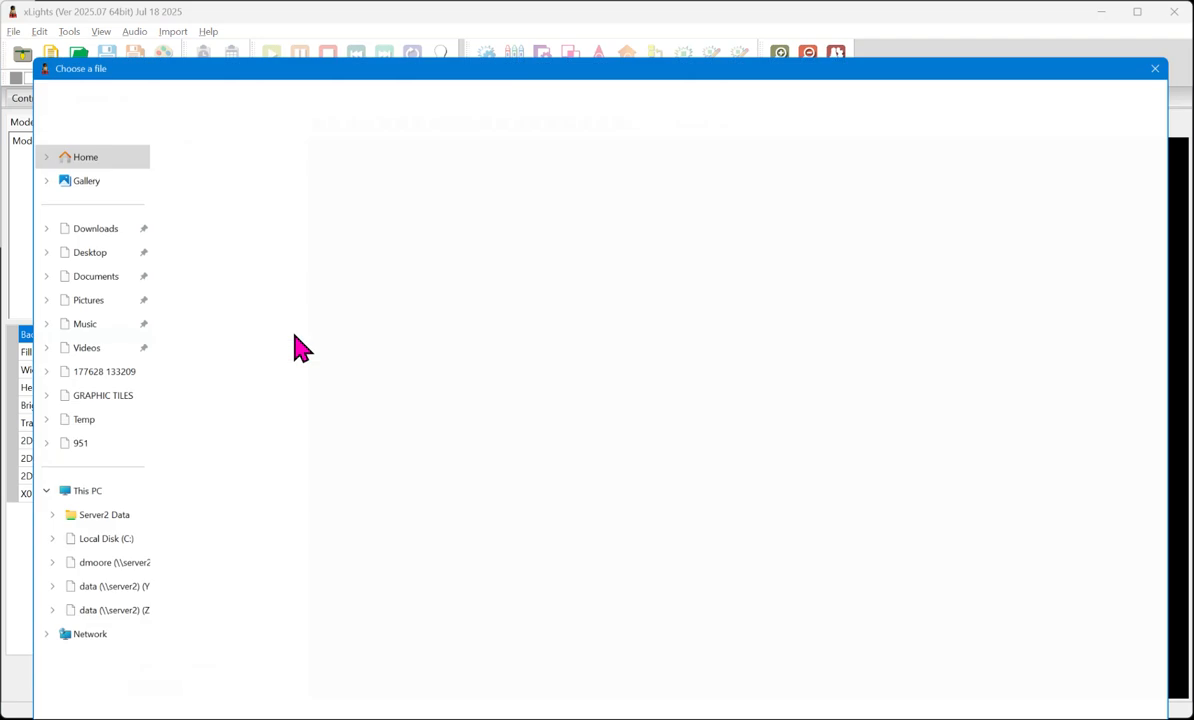
left_click(200, 522)
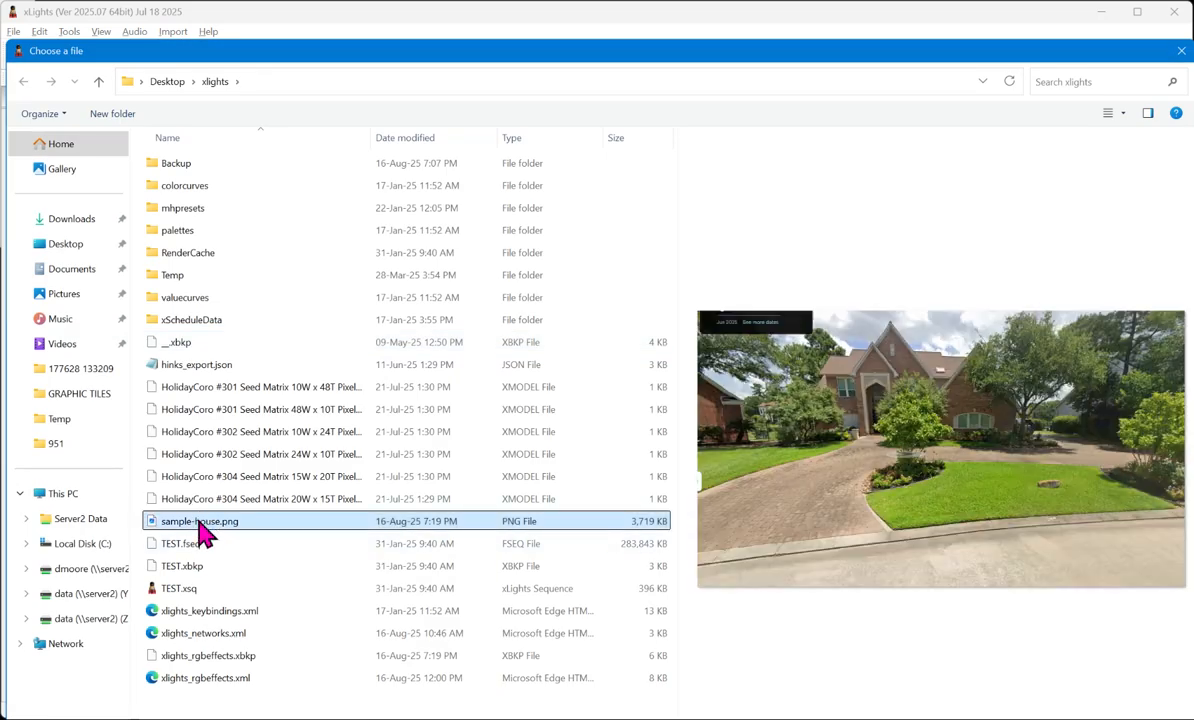
left_click(975, 718)
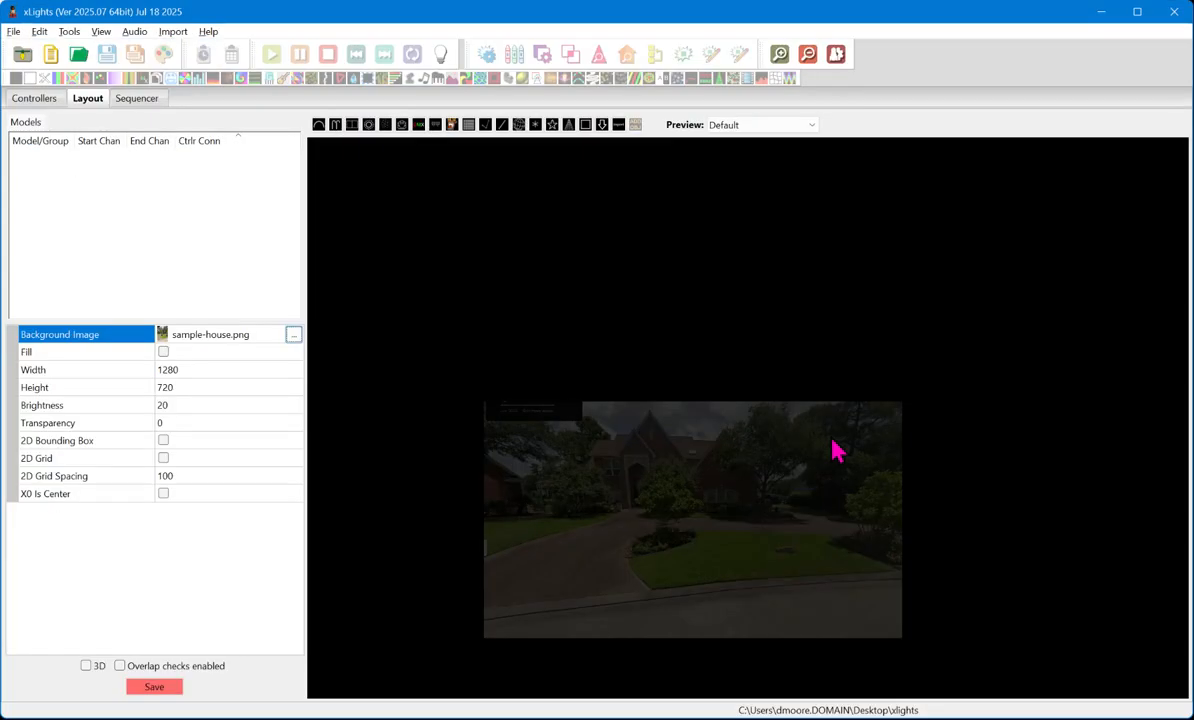
- Set the background house photo's brightness to 100
scroll(690, 525, "down", 2)
scroll(680, 530, "up", 5)
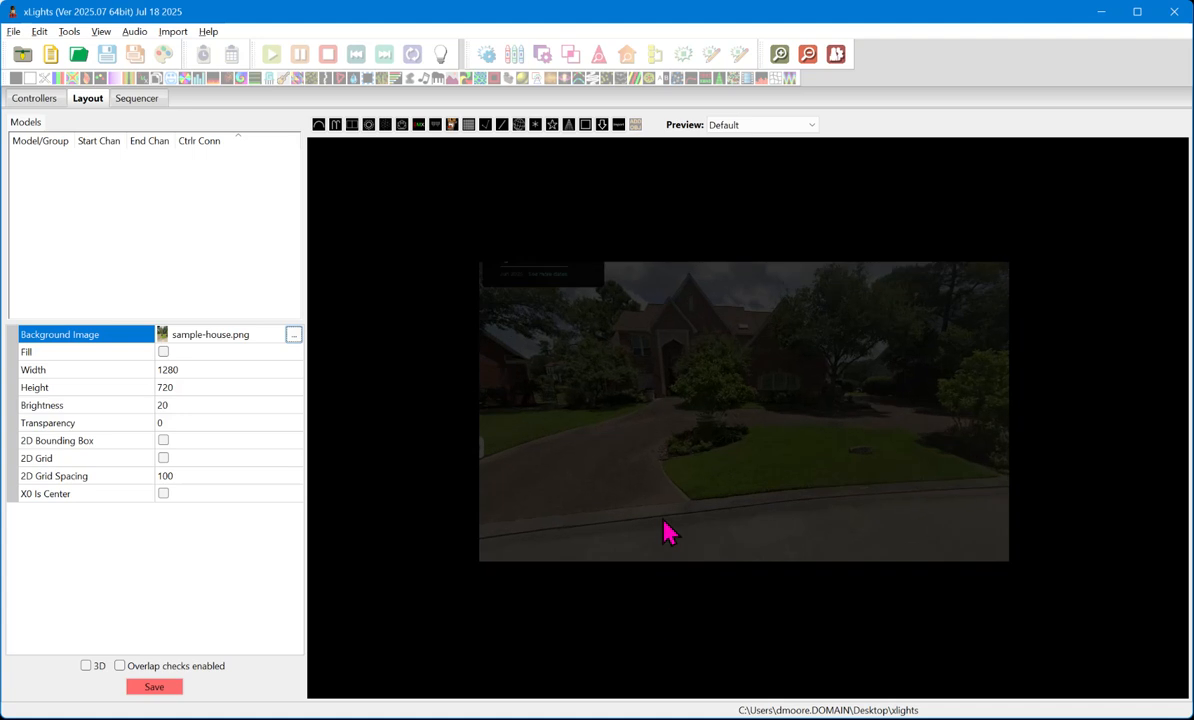
left_click(205, 405)
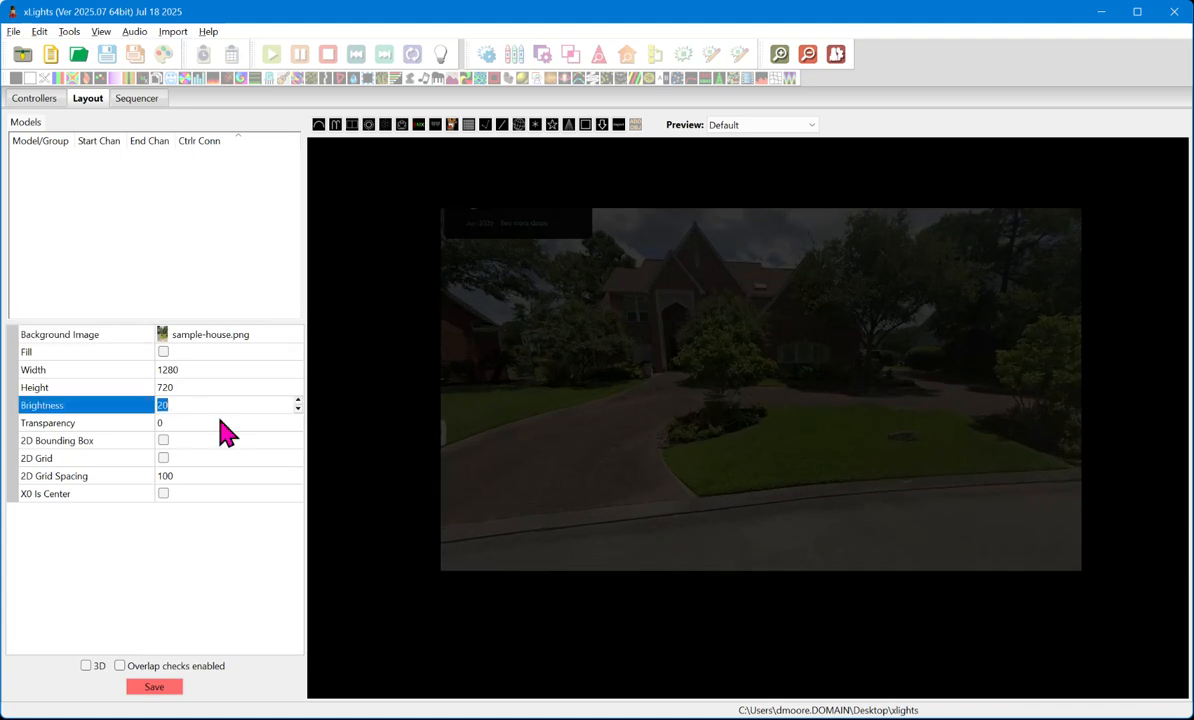
type("100")
key("Return")
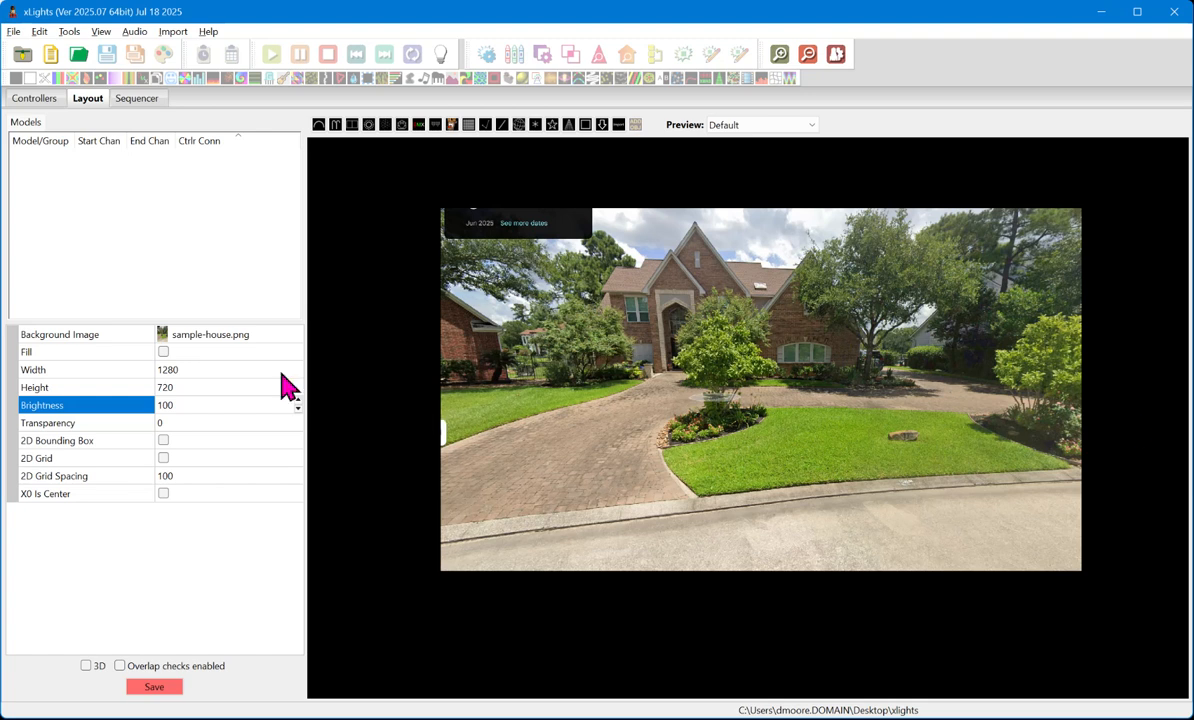
scroll(586, 388, "up", 3)
scroll(556, 398, "down", 2)
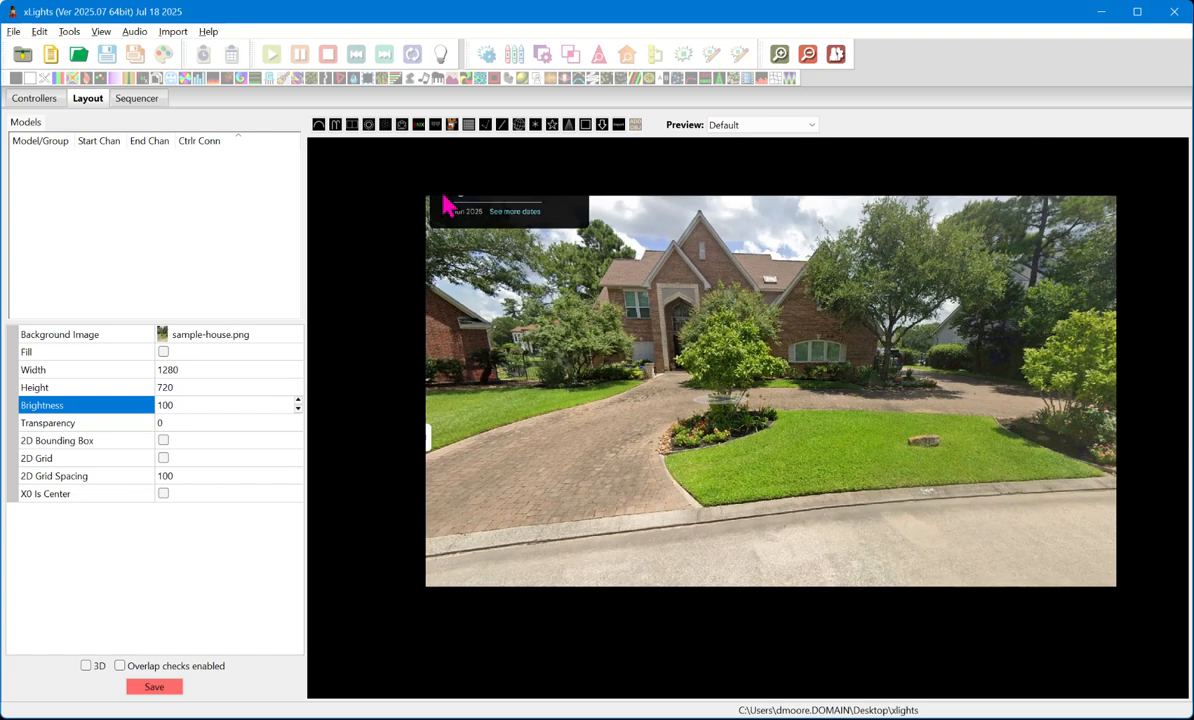
scroll(915, 390, "up", 1)
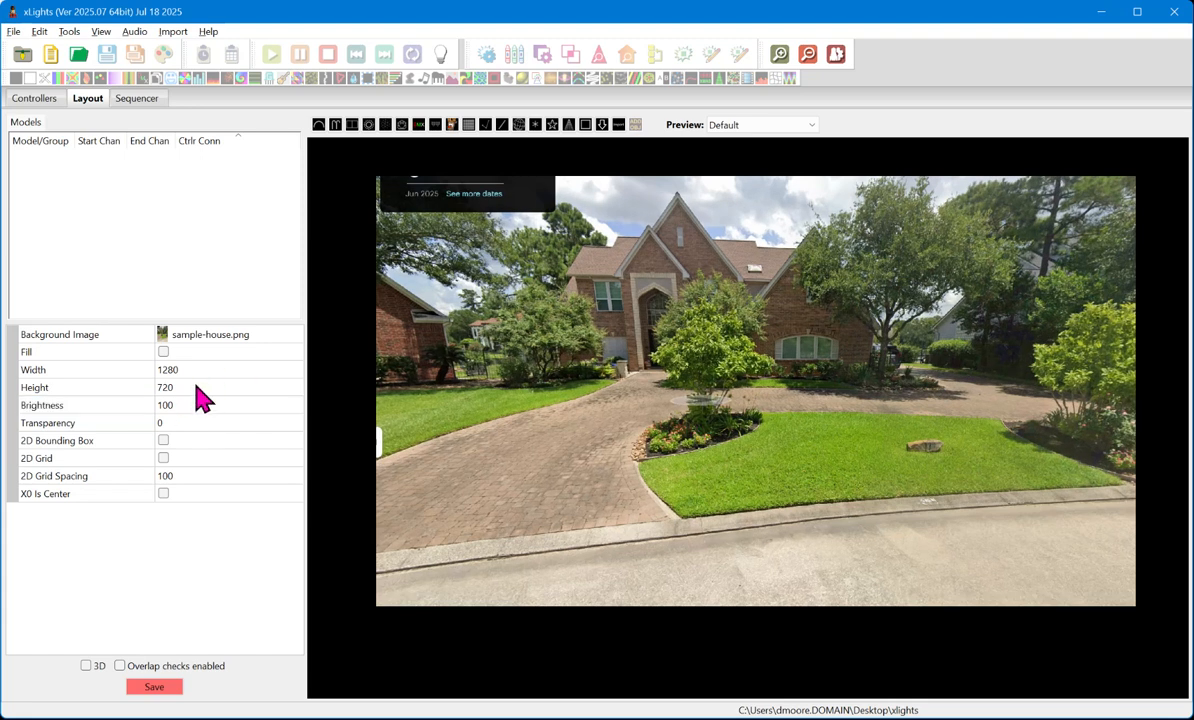
- Try a 2D grid spacing of 20, save the layout, and restore the spacing to 100
left_click(255, 477)
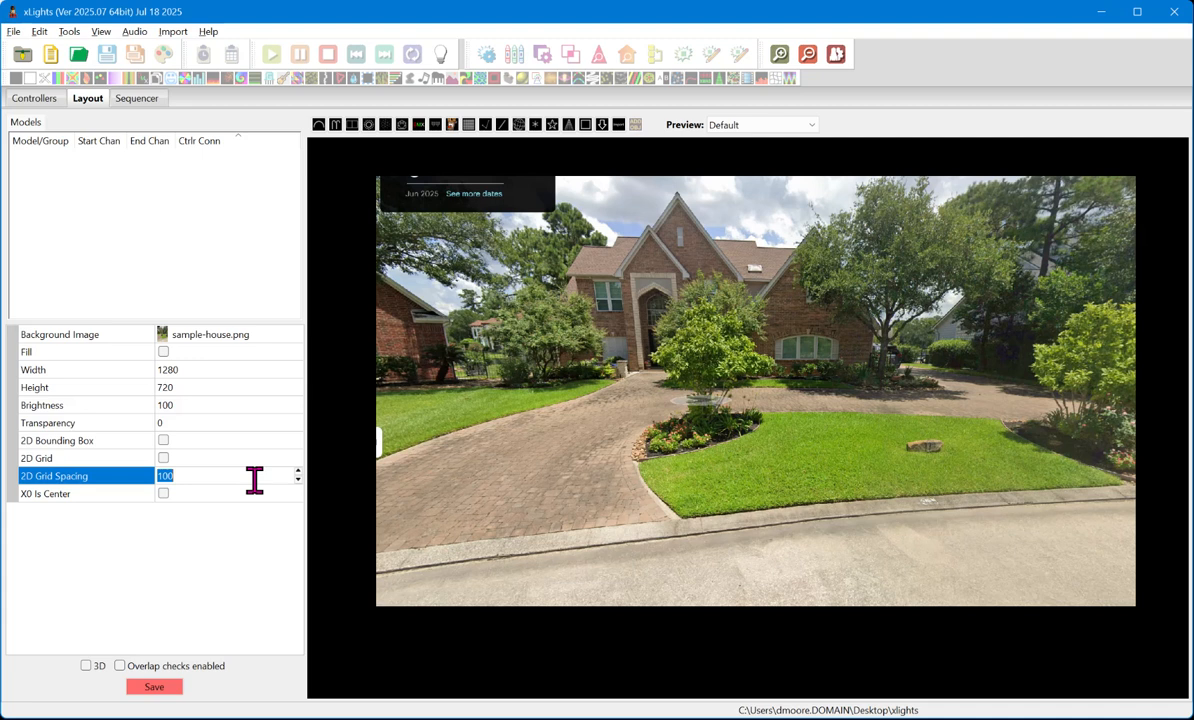
type("20")
left_click(151, 687)
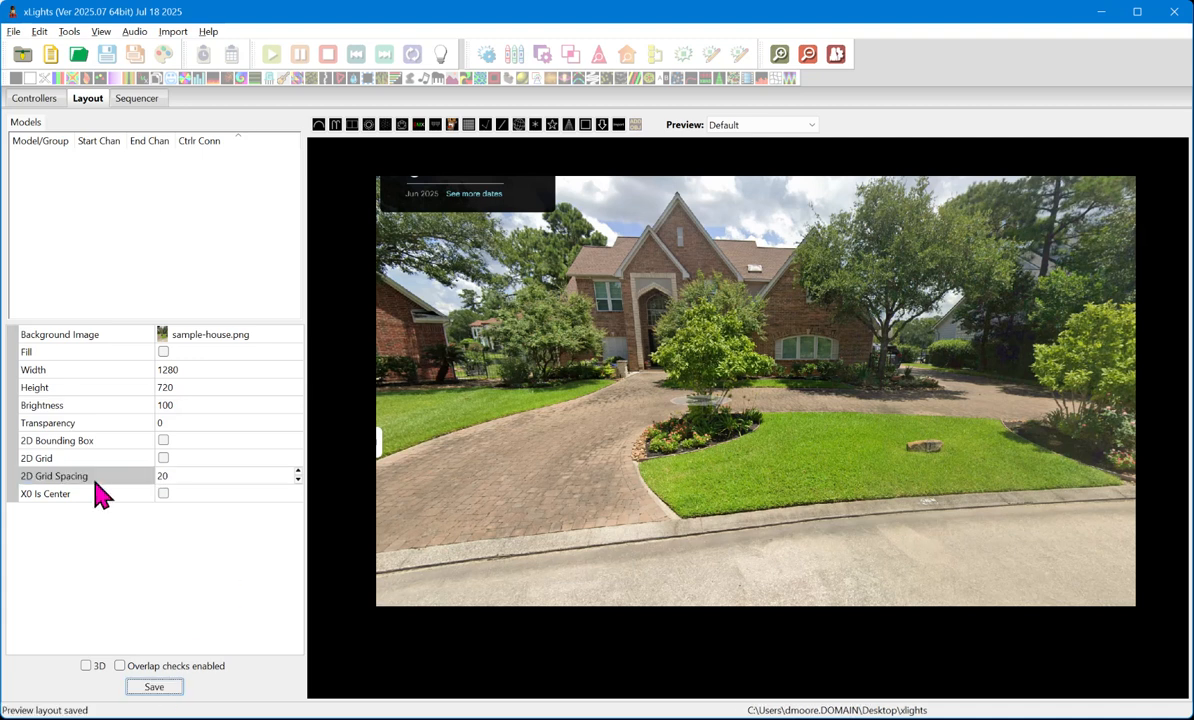
left_click(197, 473)
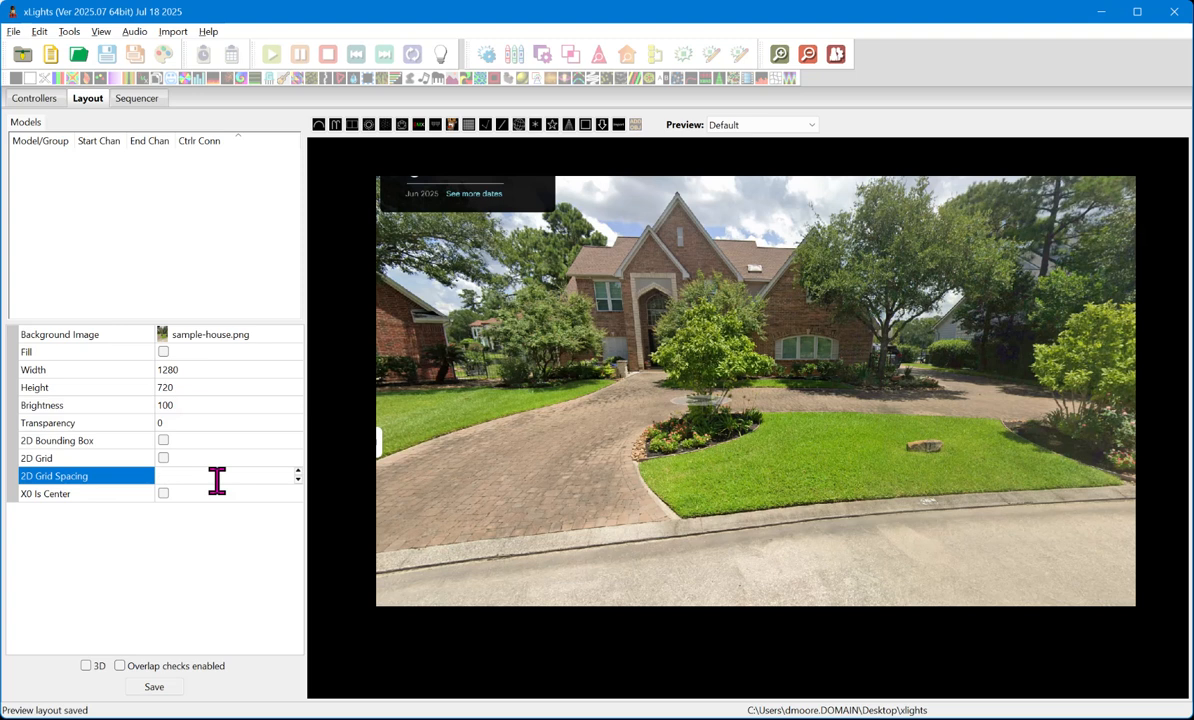
- Set the background house photo's brightness to 20 and save the layout
left_click(199, 405)
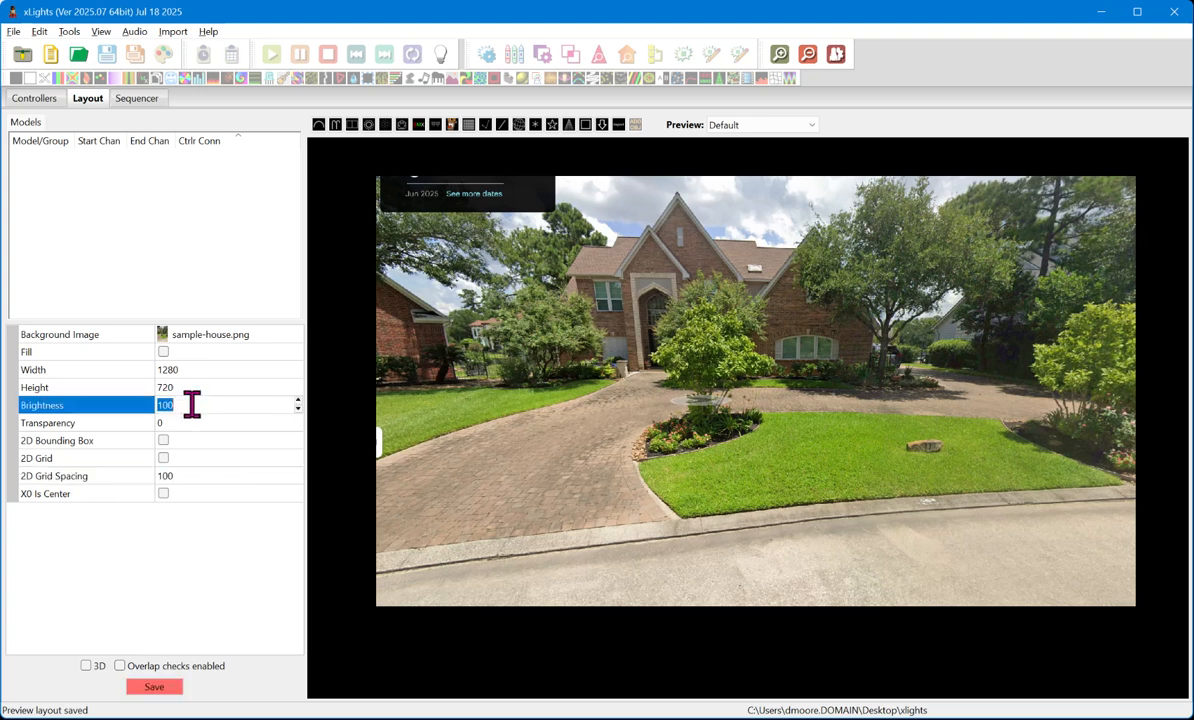
type("200")
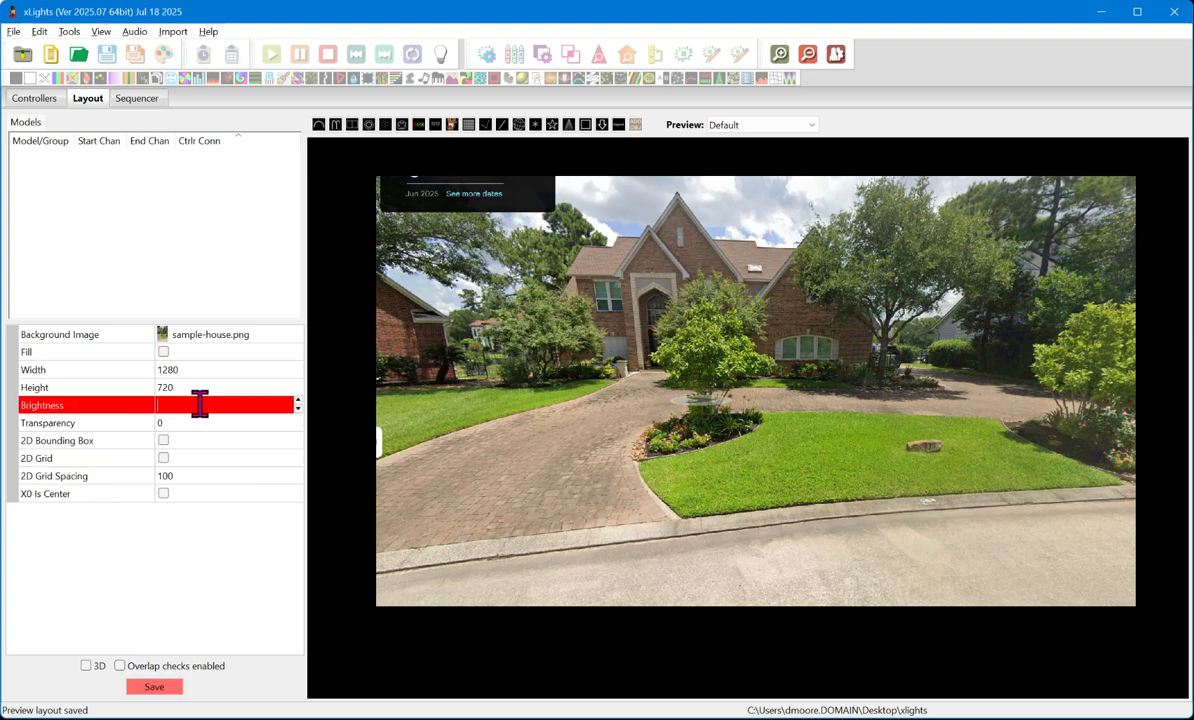
left_click(166, 688)
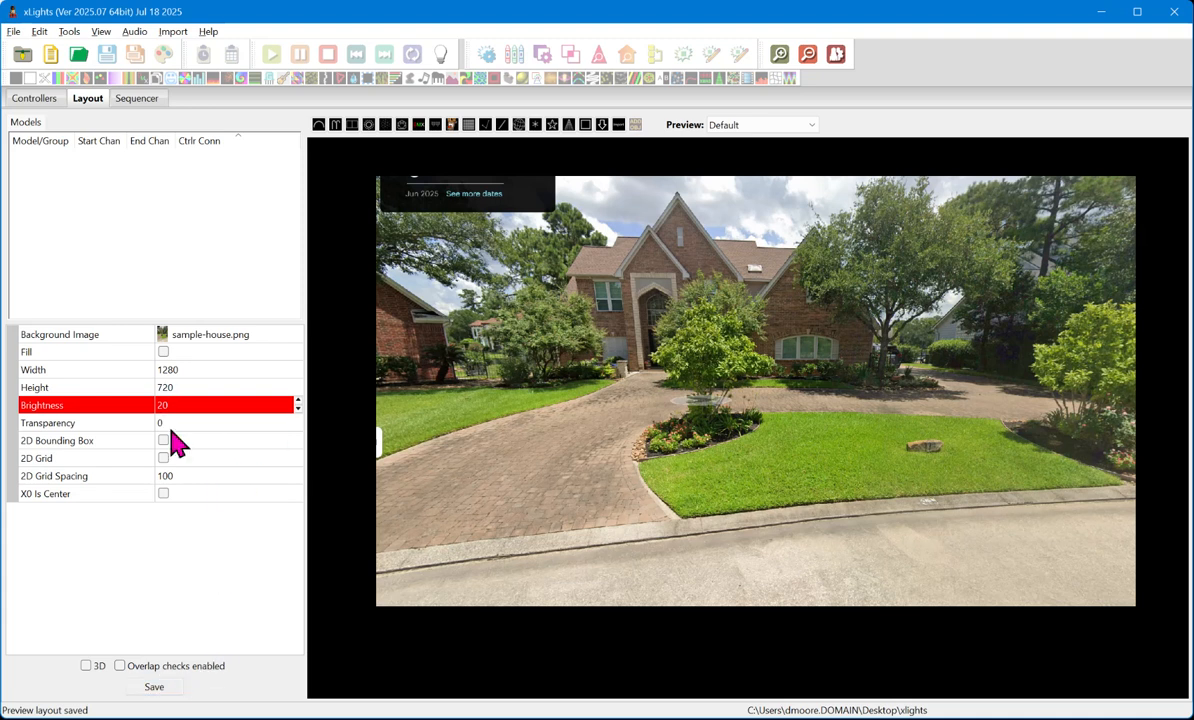
key("Return")
- Set the background house photo's brightness to 30
left_click(198, 392)
left_click(173, 406)
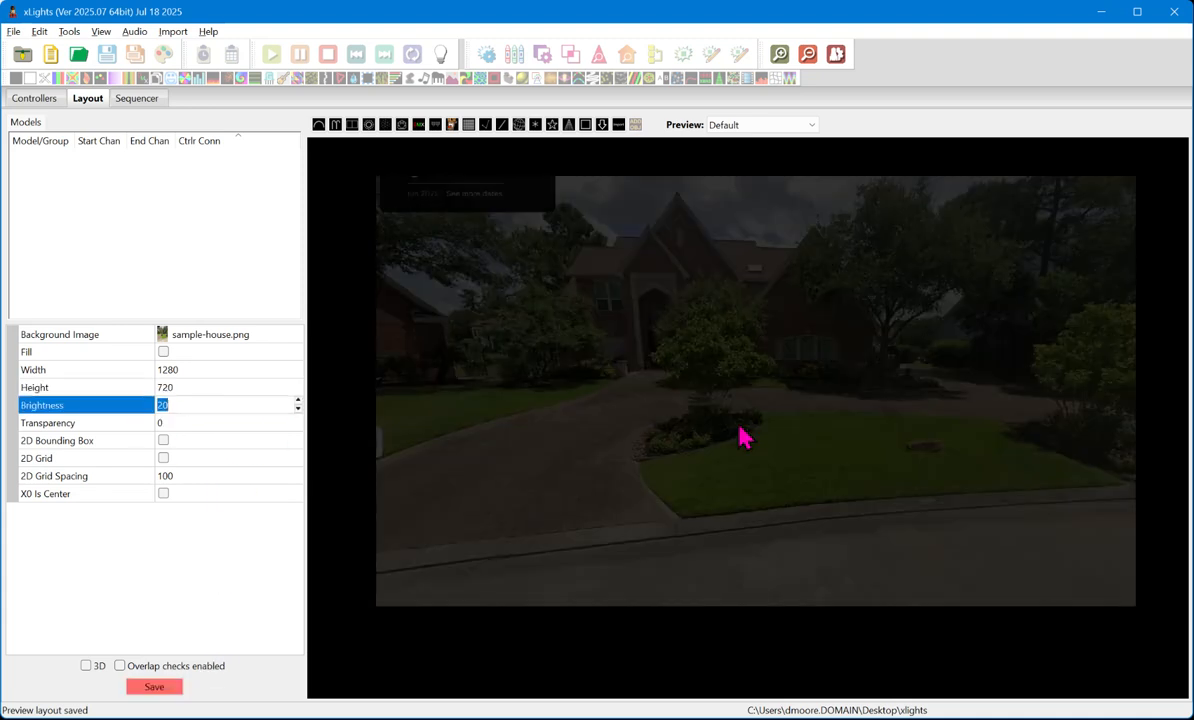
type("30")
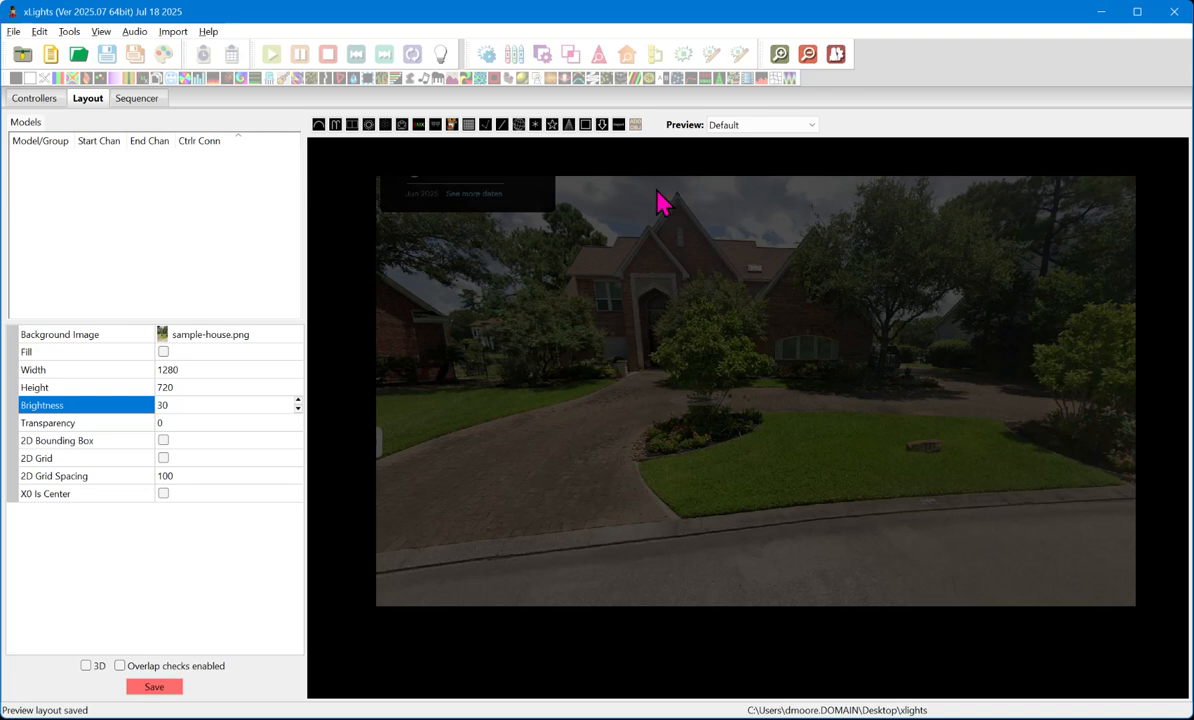
- Draw a Tree model on the front lawn beside the island planting bed, reaching up to about roof height
scroll(641, 182, "up", 3)
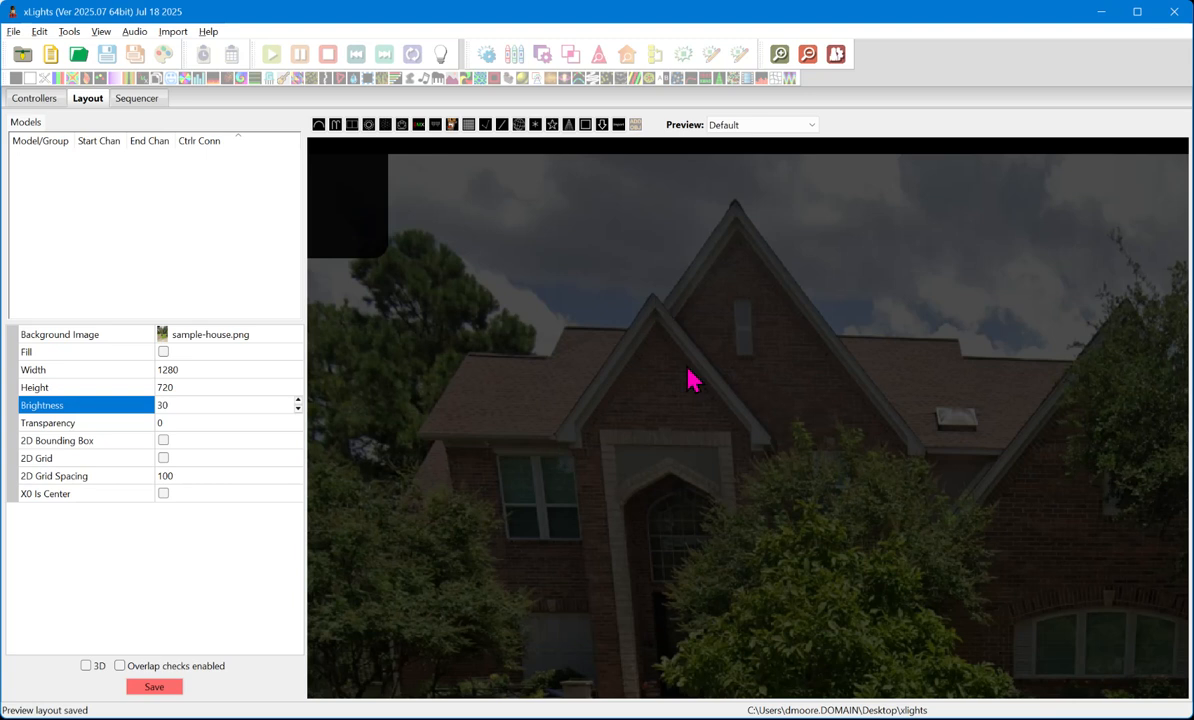
scroll(584, 386, "down", 4)
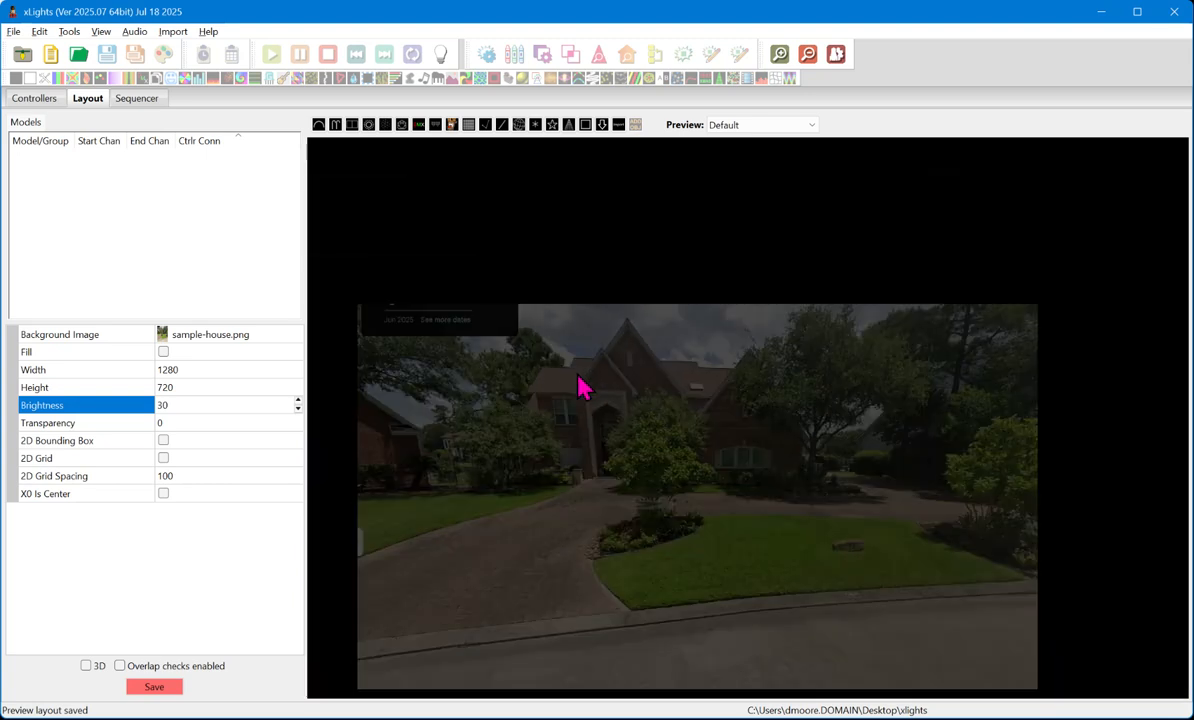
scroll(560, 320, "up", 2)
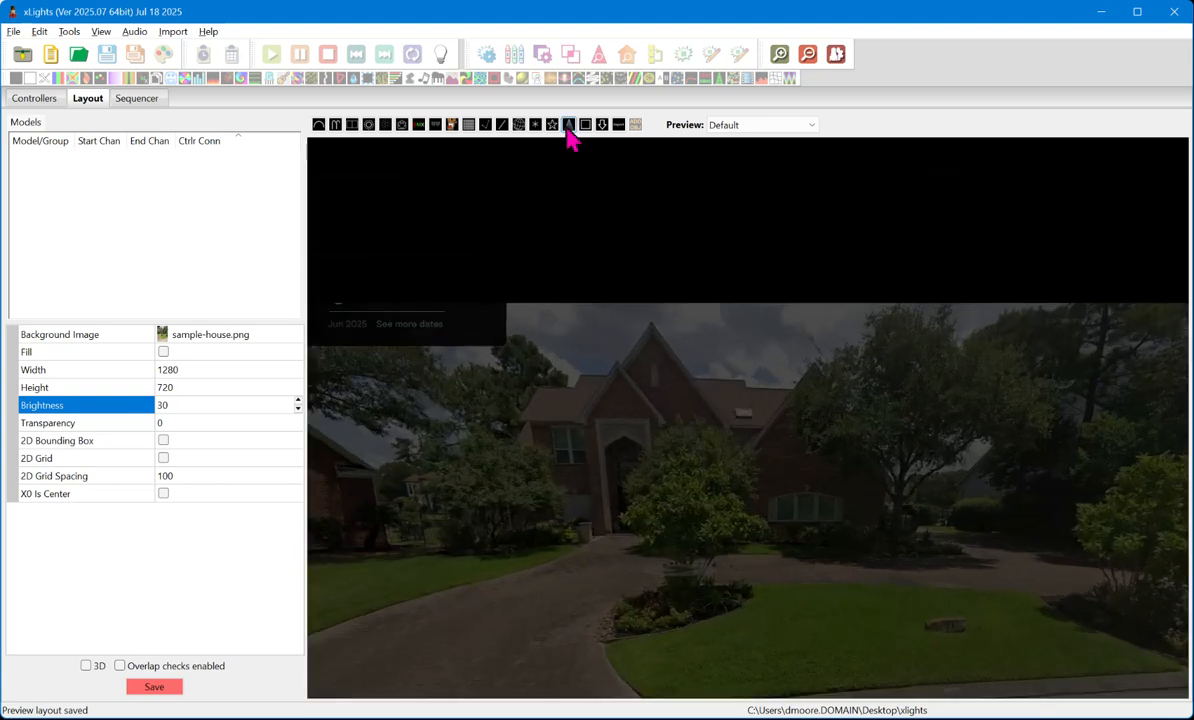
left_click(568, 127)
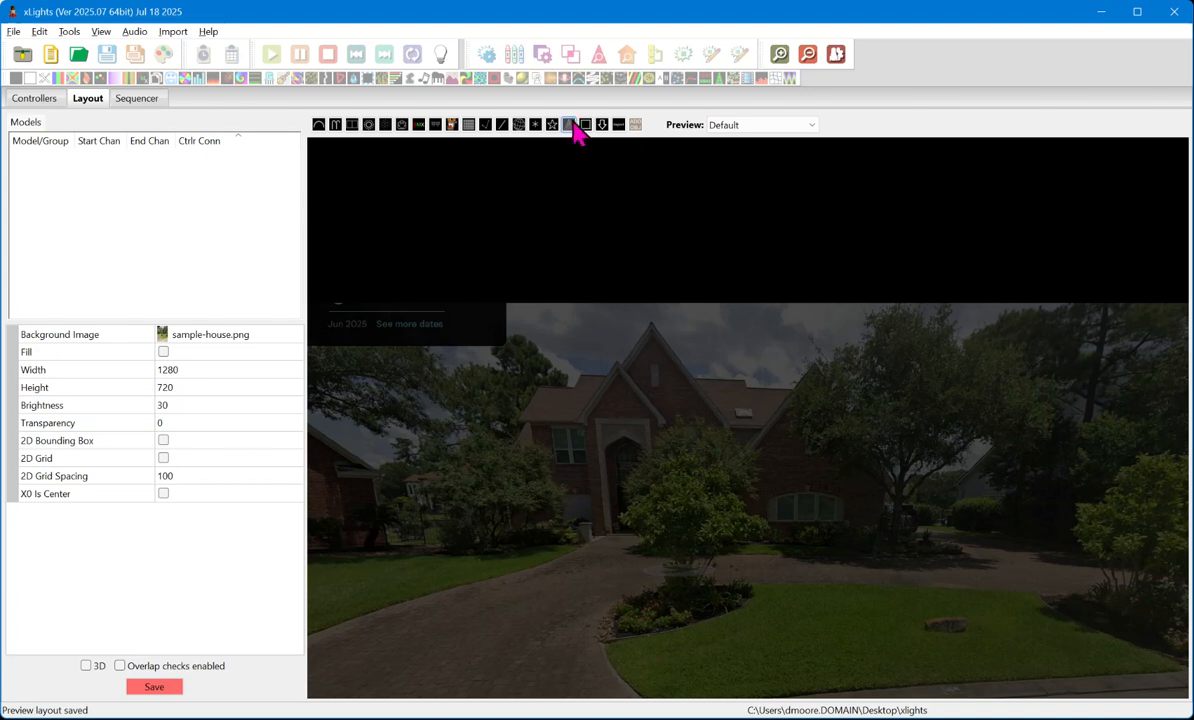
scroll(570, 224, "down", 5)
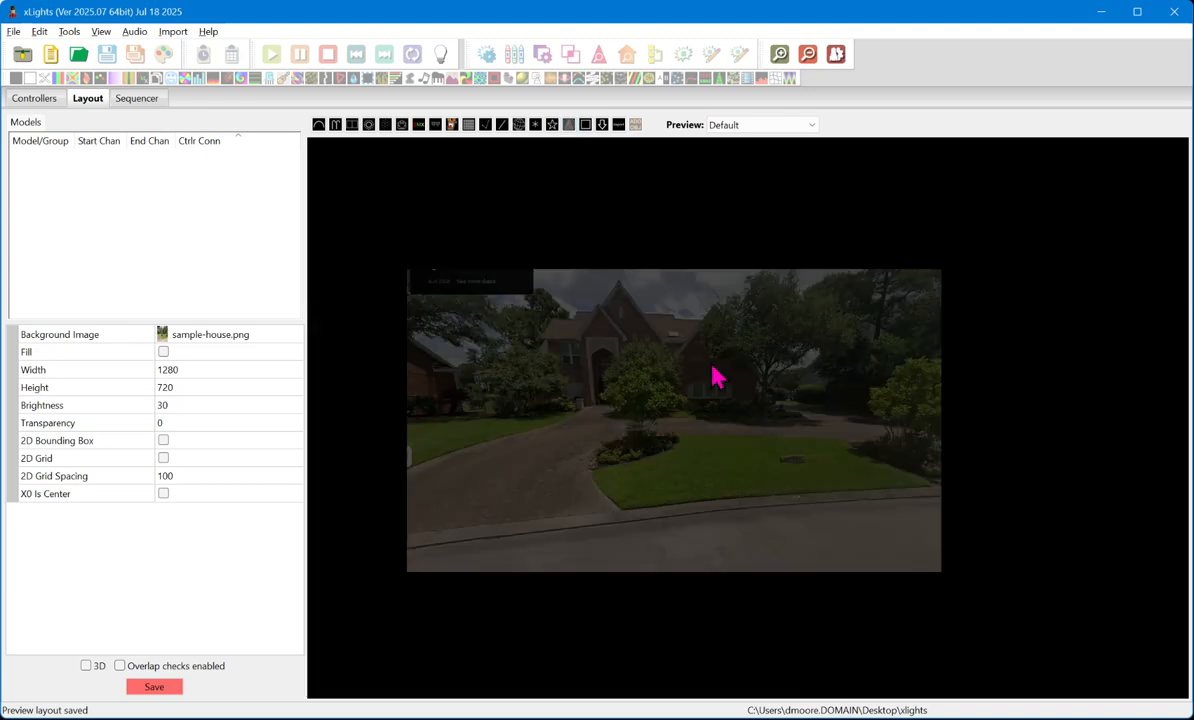
left_click(681, 482)
left_click_drag(681, 484, 768, 298)
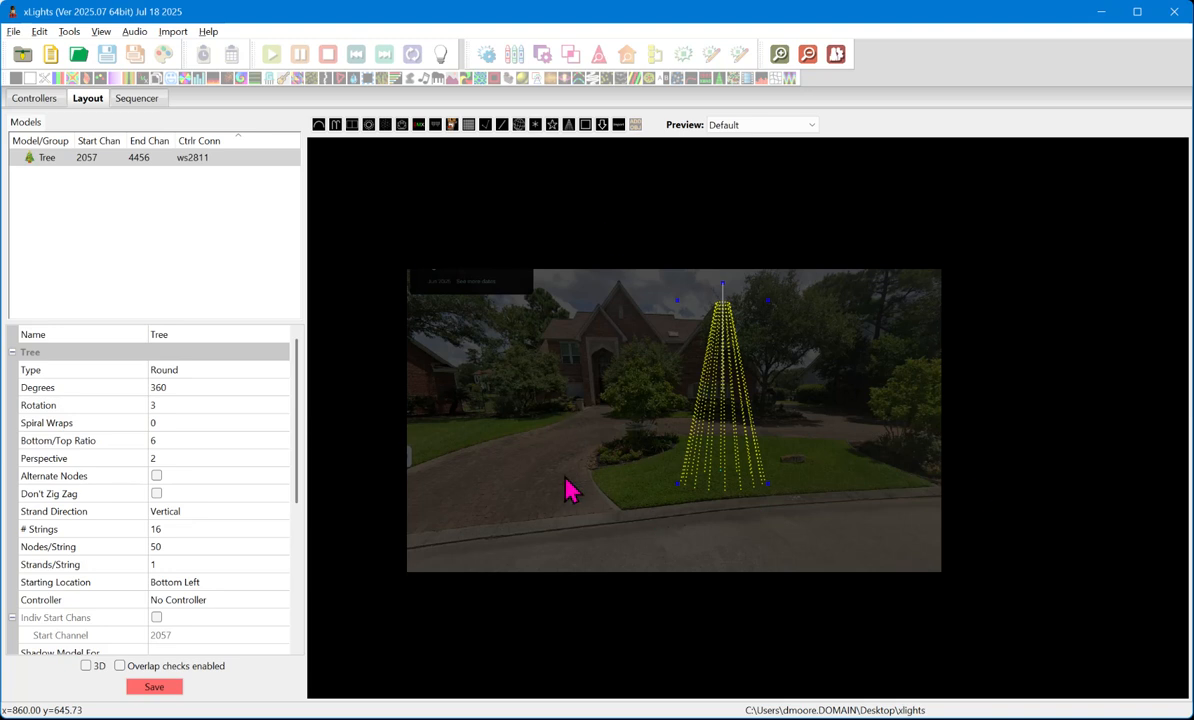
- Widen the tree's base by moving its corner nearest the driveway slightly outward and up
scroll(567, 489, "up", 2)
scroll(565, 489, "up", 1)
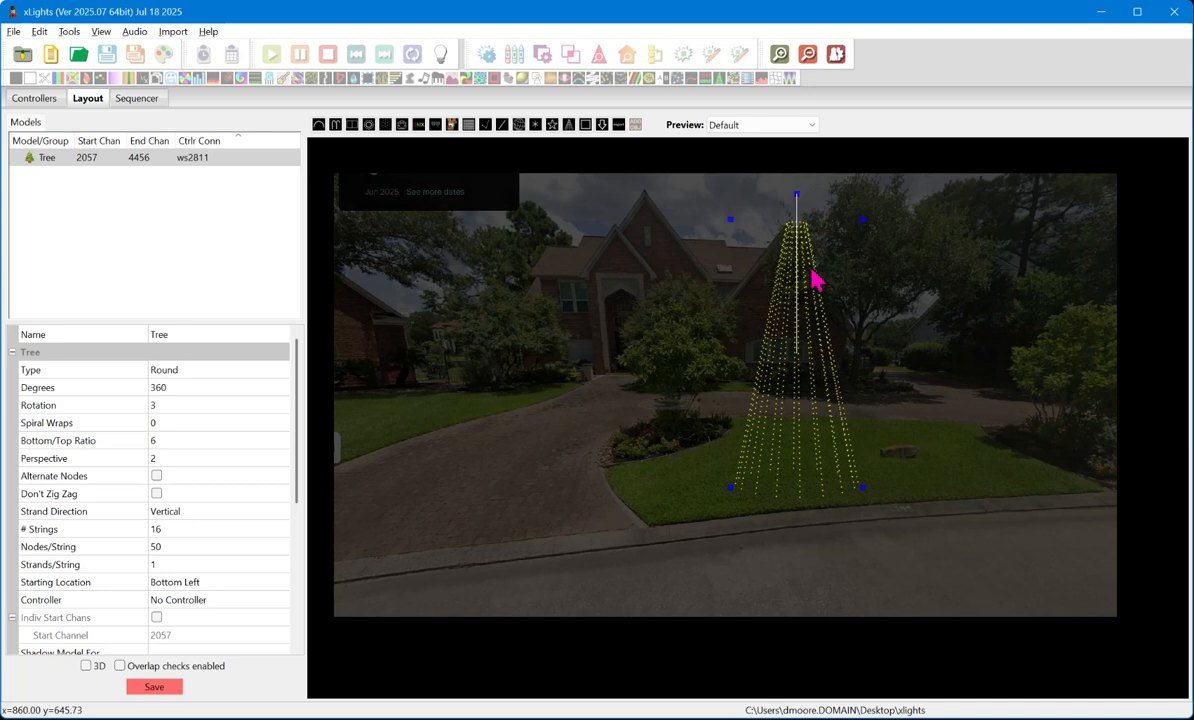
scroll(750, 262, "up", 5)
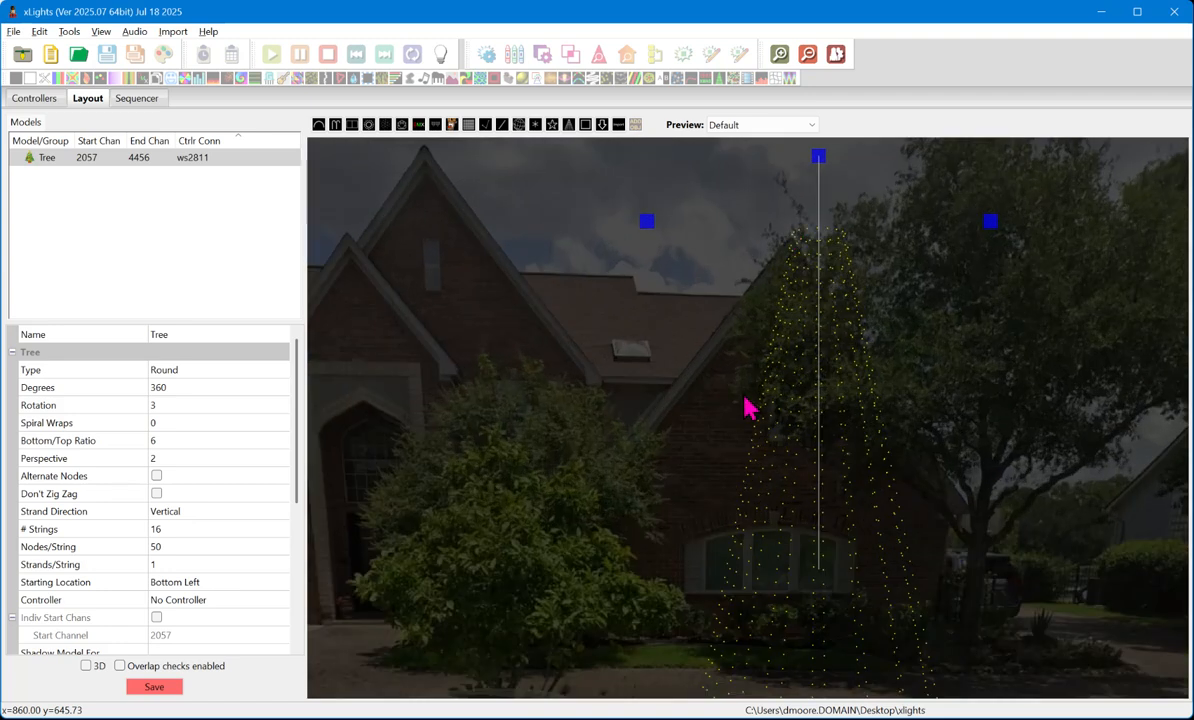
scroll(750, 408, "down", 5)
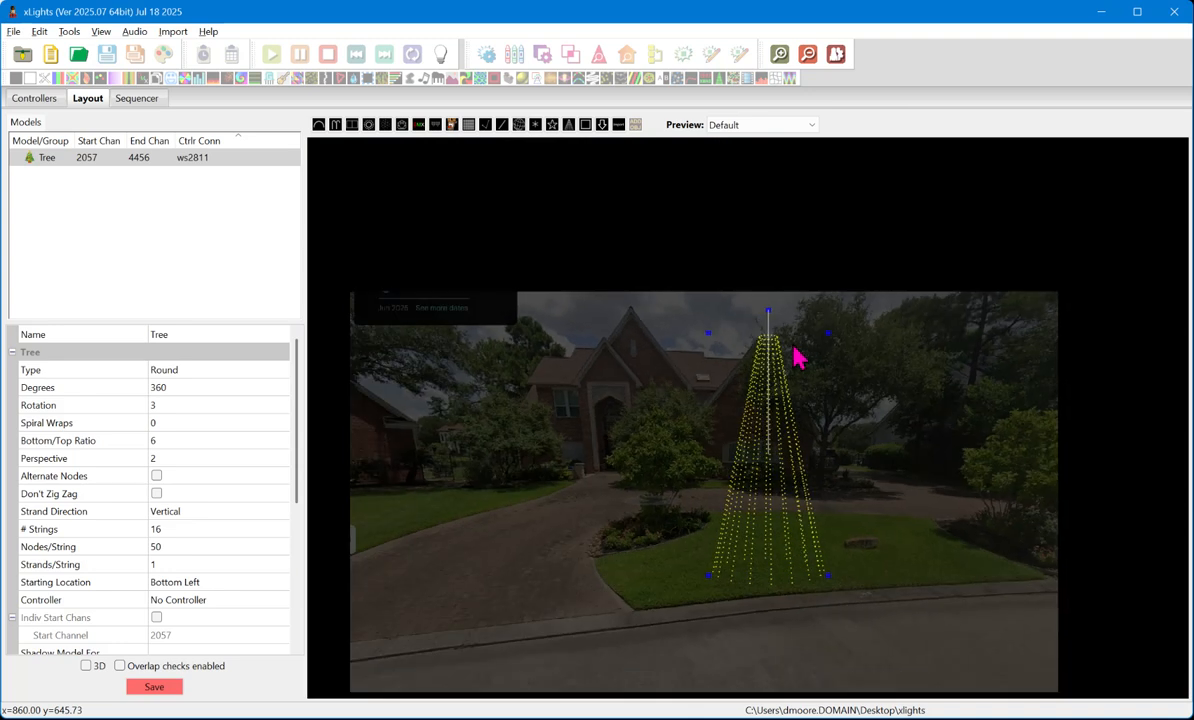
scroll(870, 550, "up", 1)
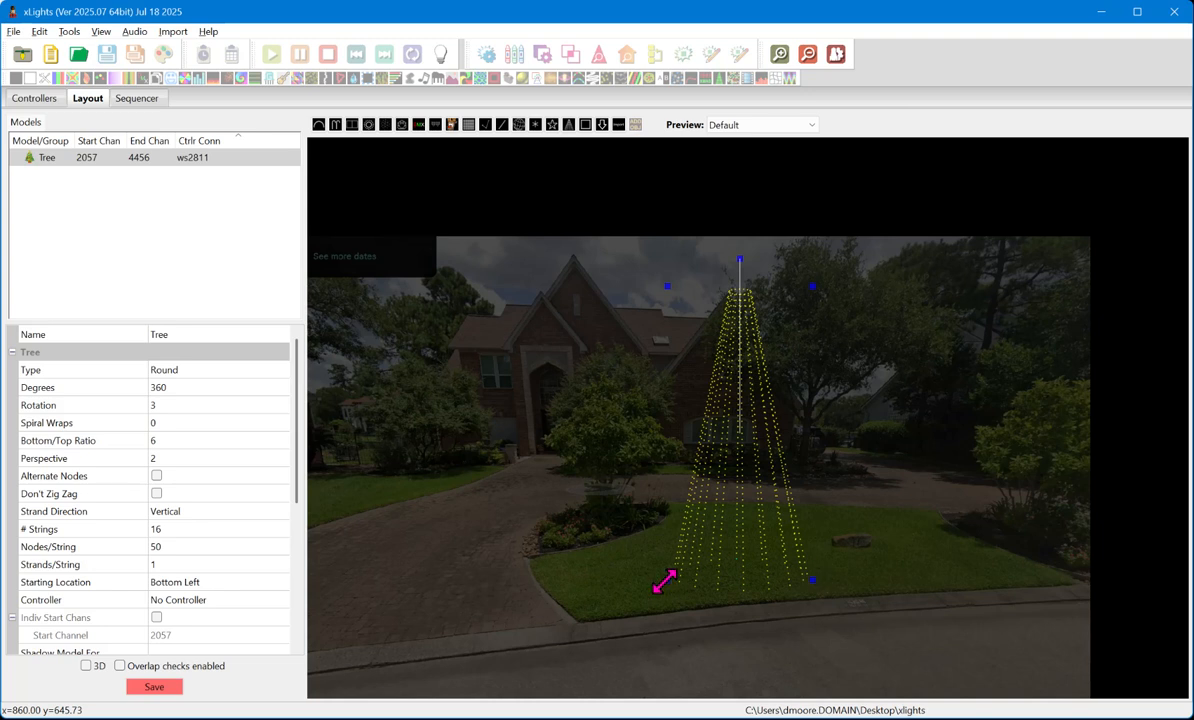
mouse_move(665, 582)
left_mouse_down()
mouse_move(608, 576)
mouse_move(565, 605)
mouse_move(696, 565)
mouse_move(714, 574)
mouse_move(585, 537)
mouse_move(632, 535)
mouse_move(645, 573)
left_mouse_up()
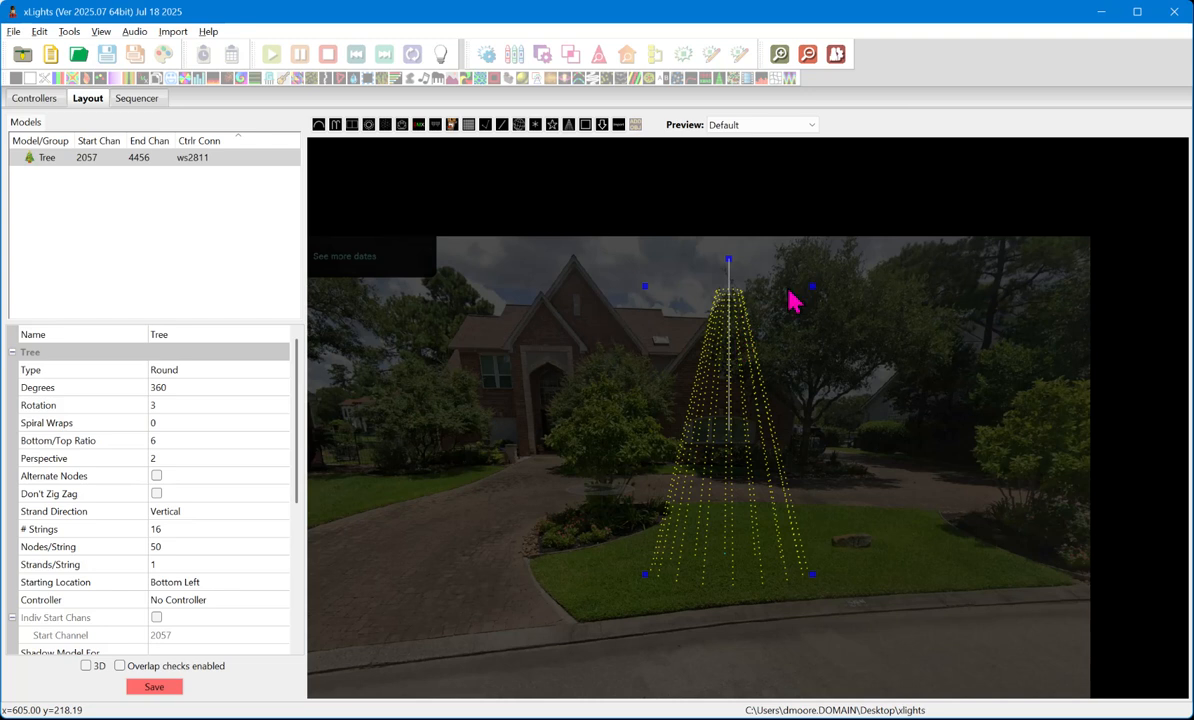
- Set the tree model's Degrees to 180 to make it a half tree
left_click(175, 387)
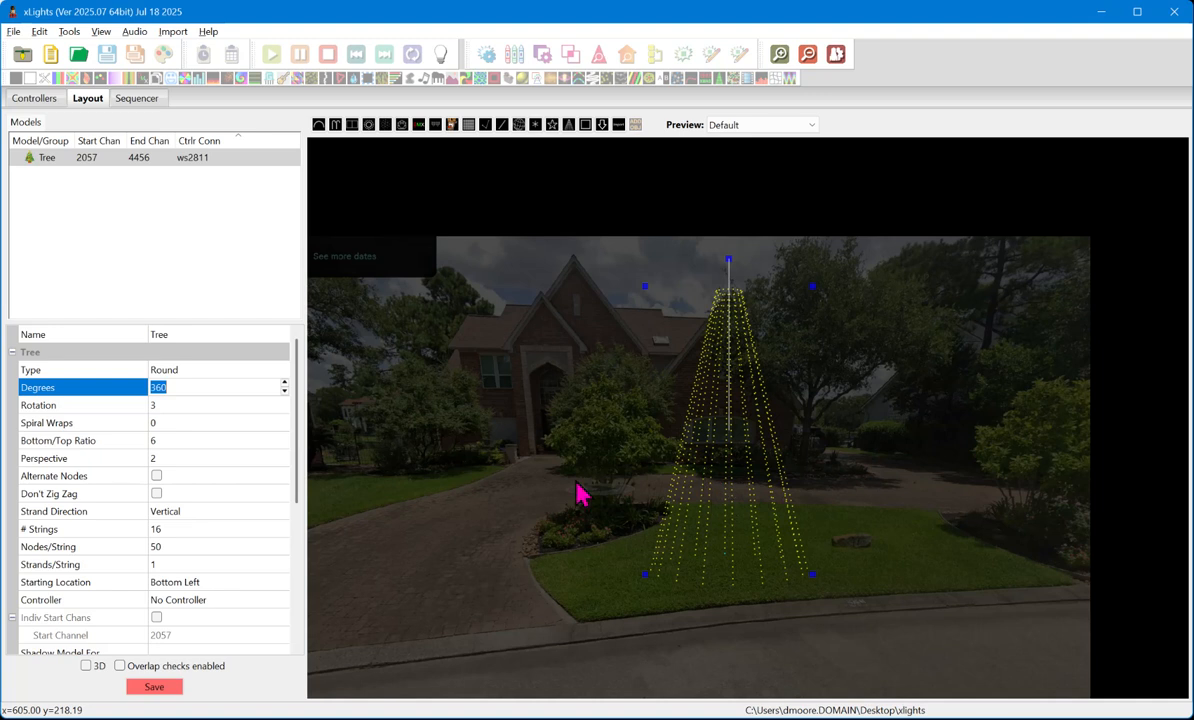
type("180")
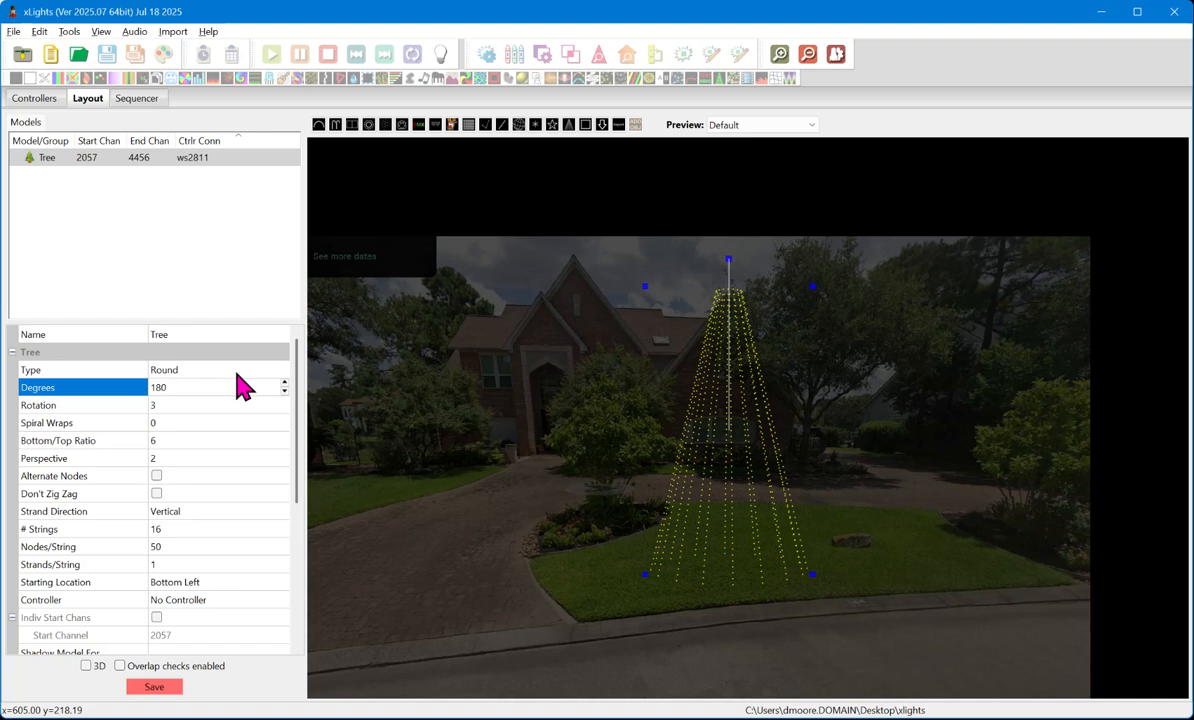
key("Return")
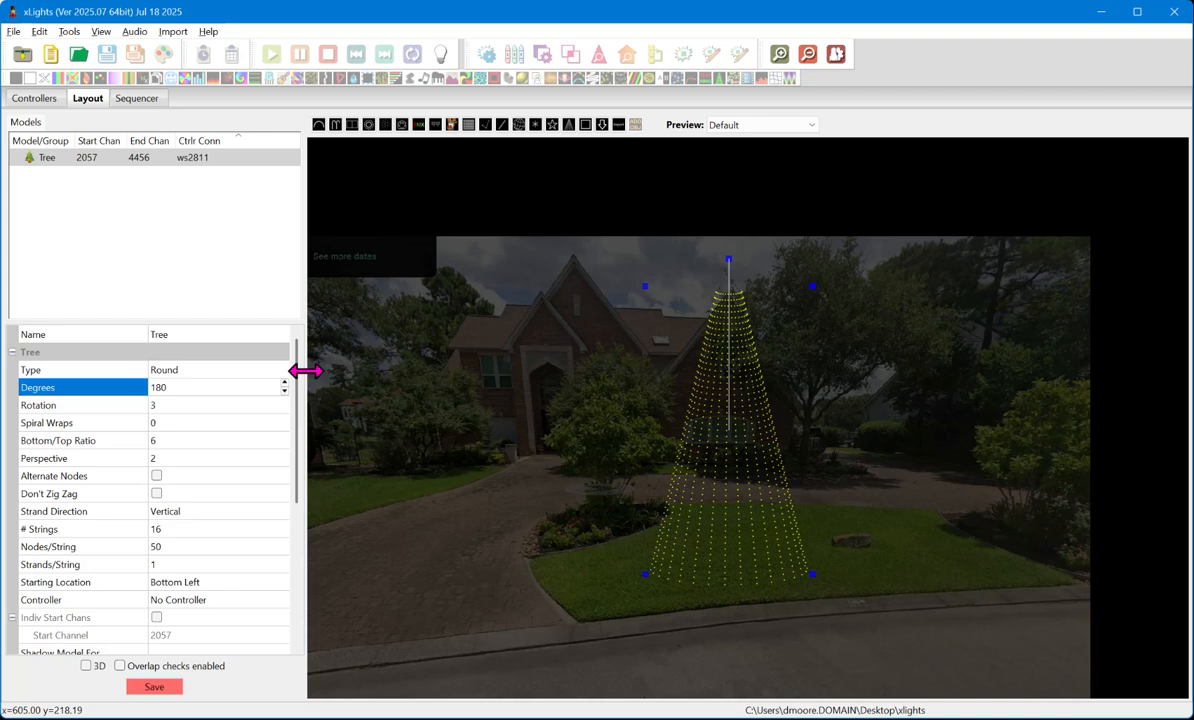
- Set the tree model's # Strings to 32 and its Nodes/String to 100
left_click(192, 529)
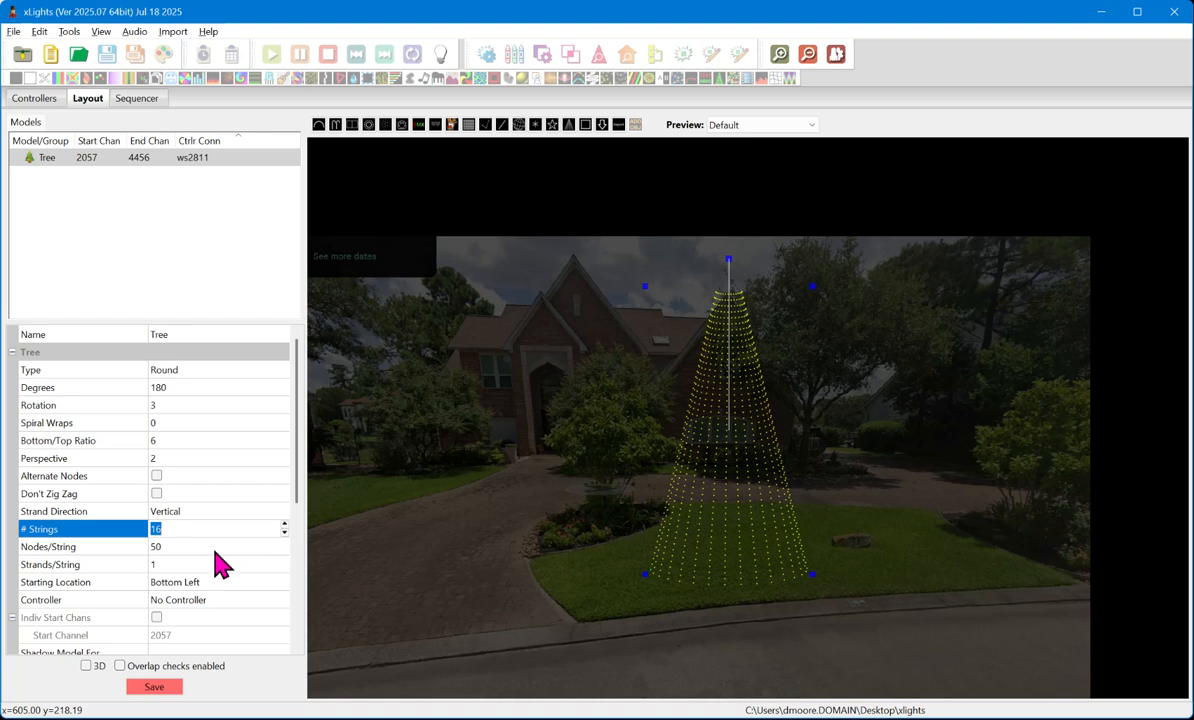
left_click(205, 548)
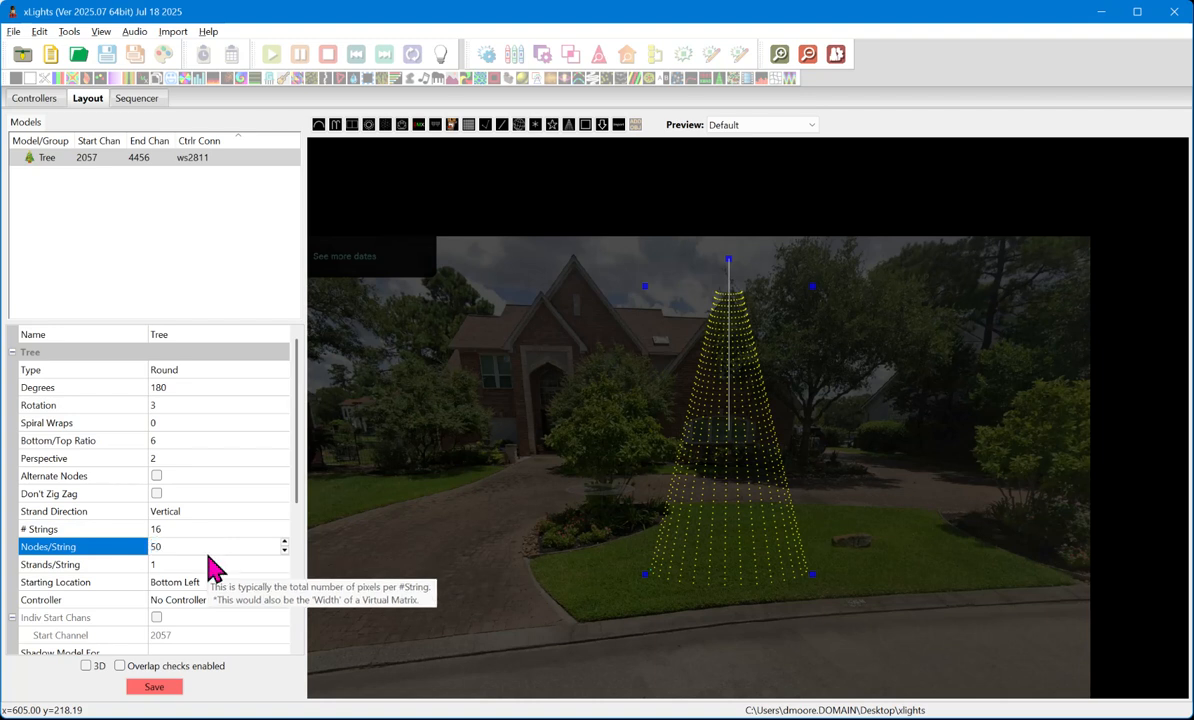
left_click(192, 531)
type("32")
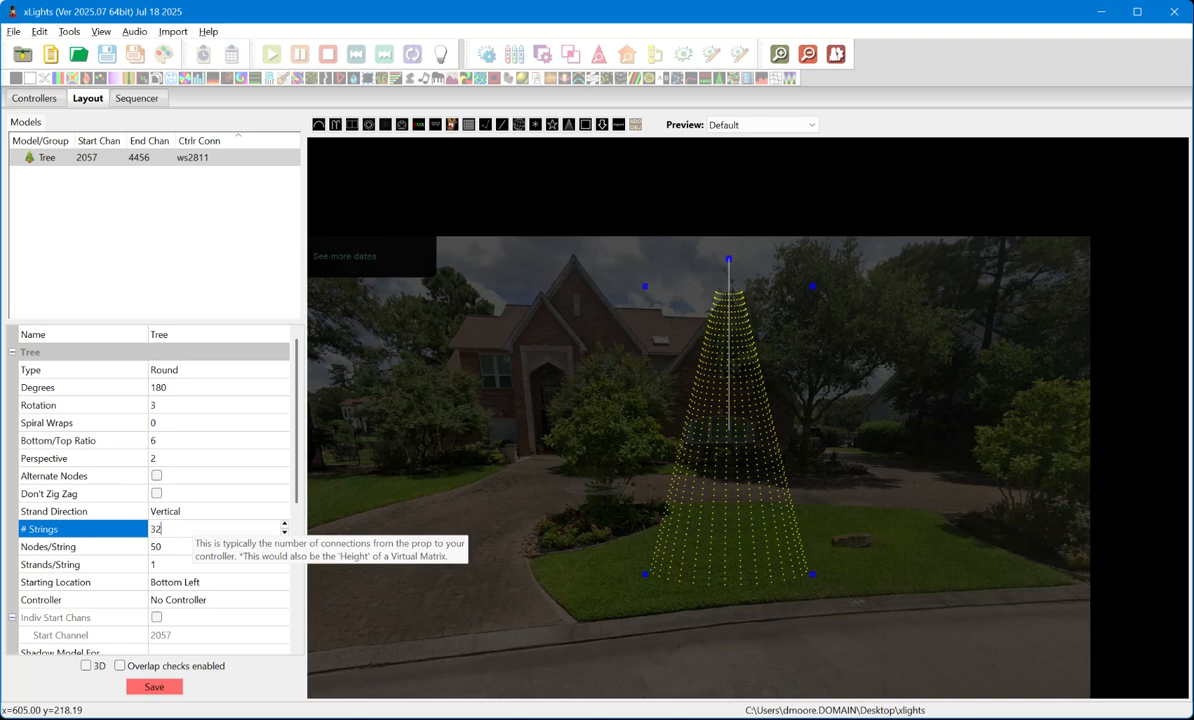
key("Return")
left_click(190, 547)
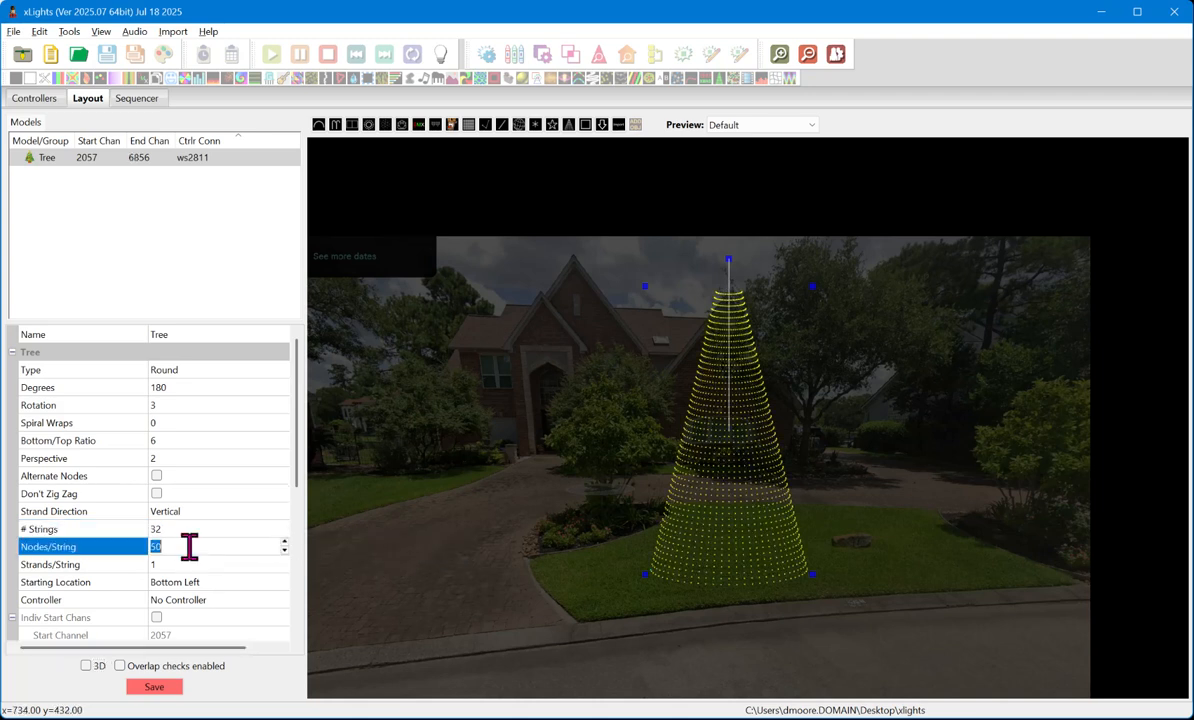
type("100")
key("Return")
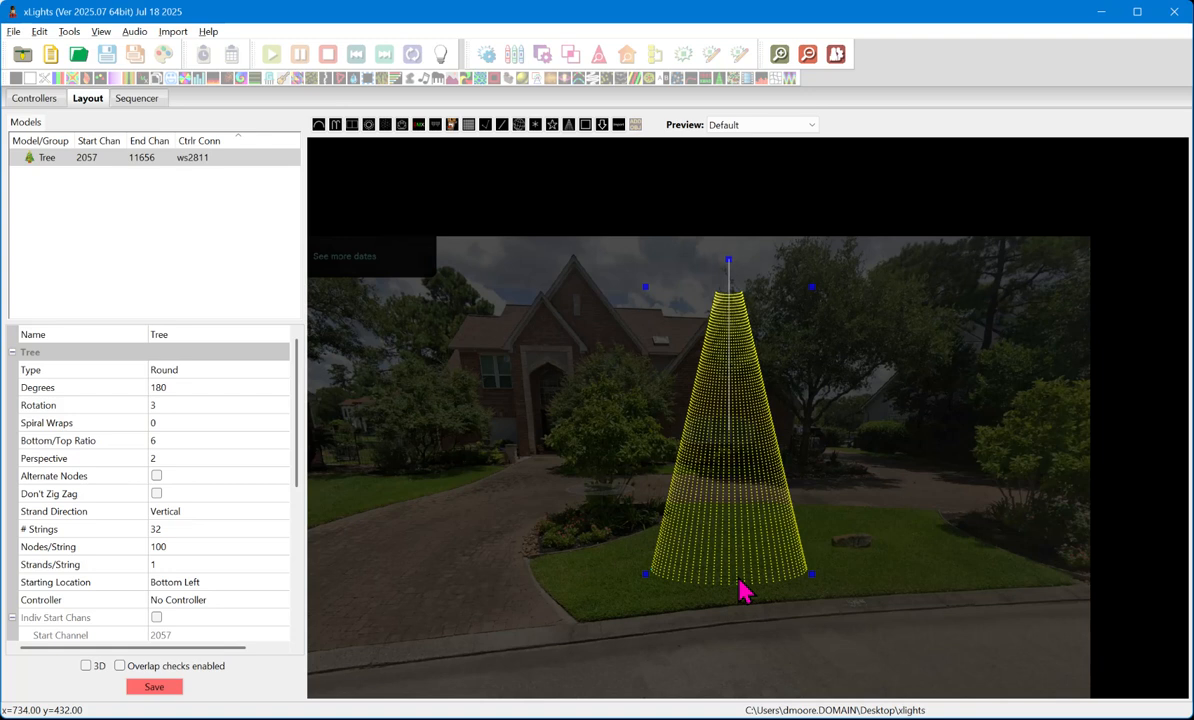
- Set the tree model's # Strings to 16 and its Nodes/String to 50
scroll(816, 576, "up", 1)
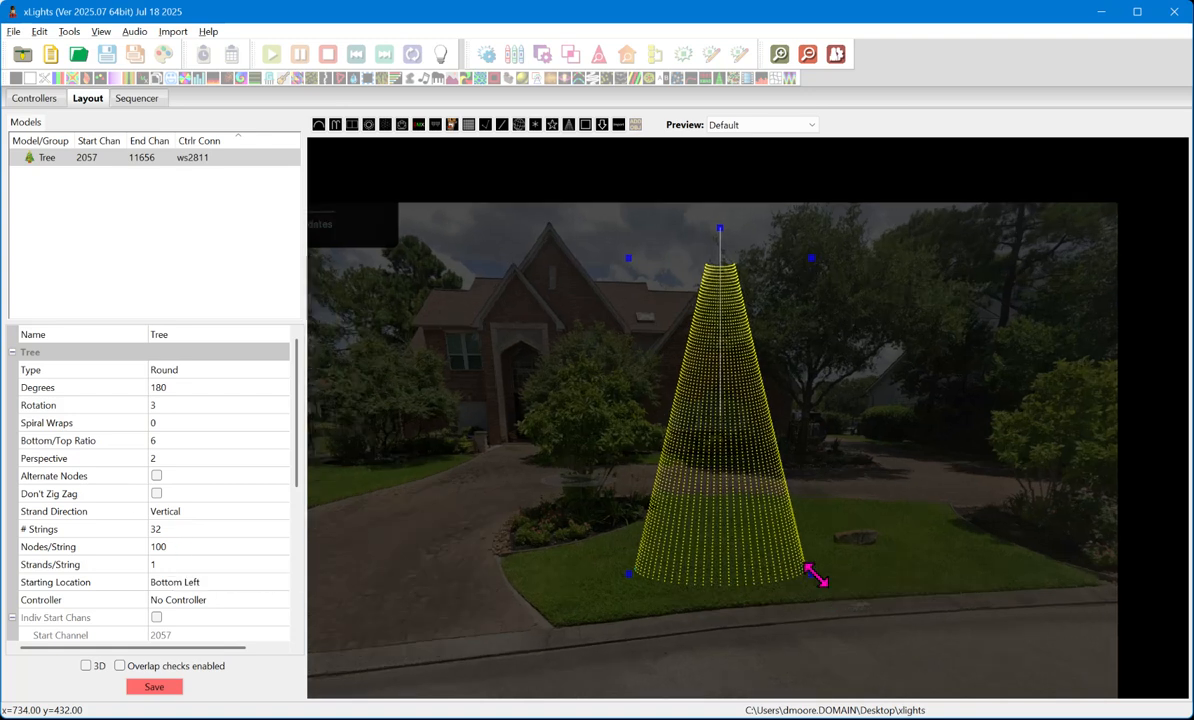
scroll(816, 576, "up", 1)
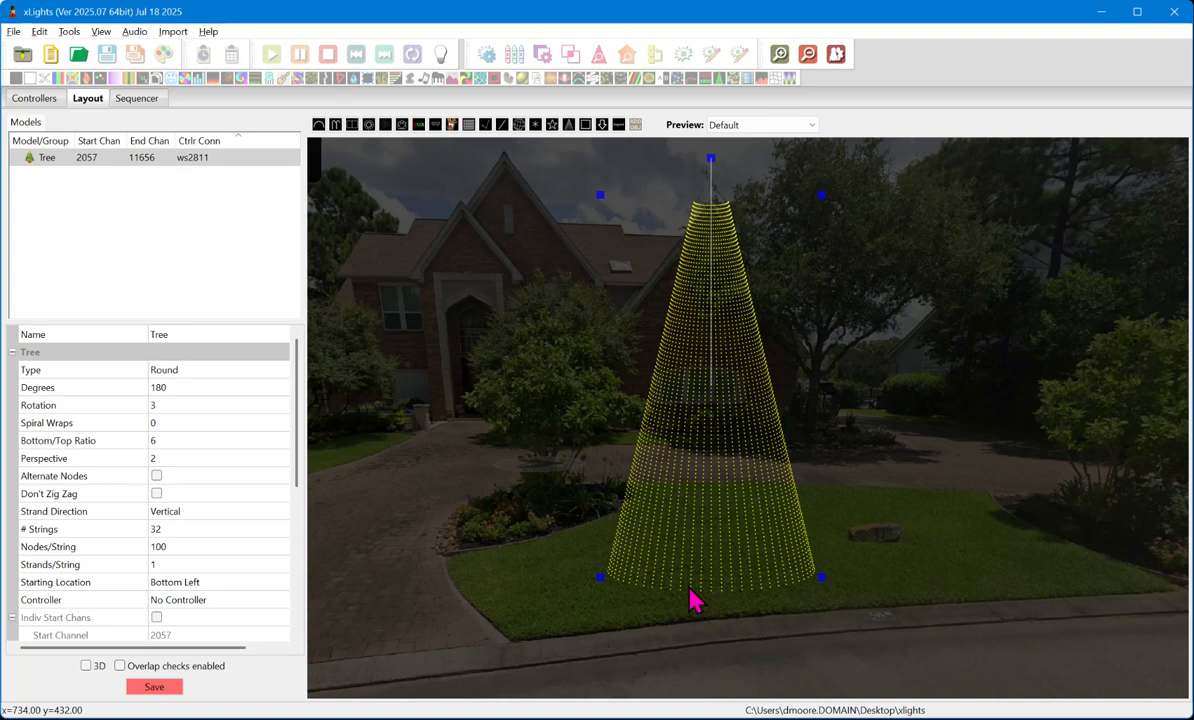
left_click(190, 530)
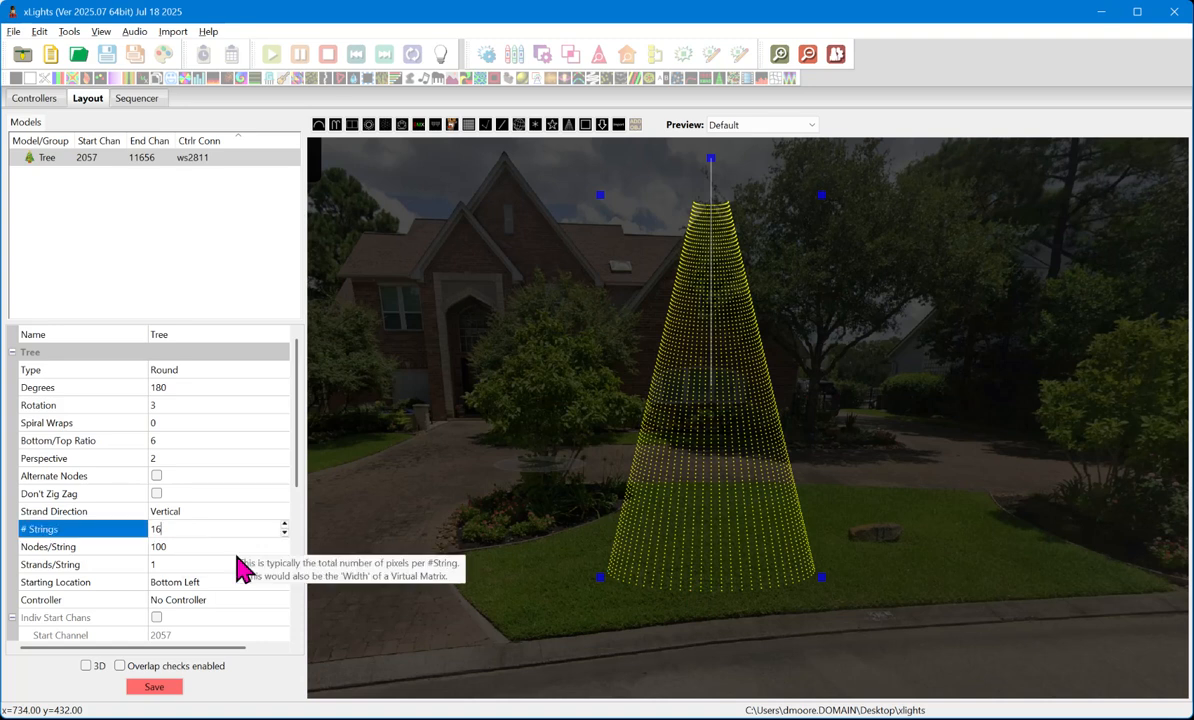
type("16")
key("Return")
left_click(213, 546)
type("50")
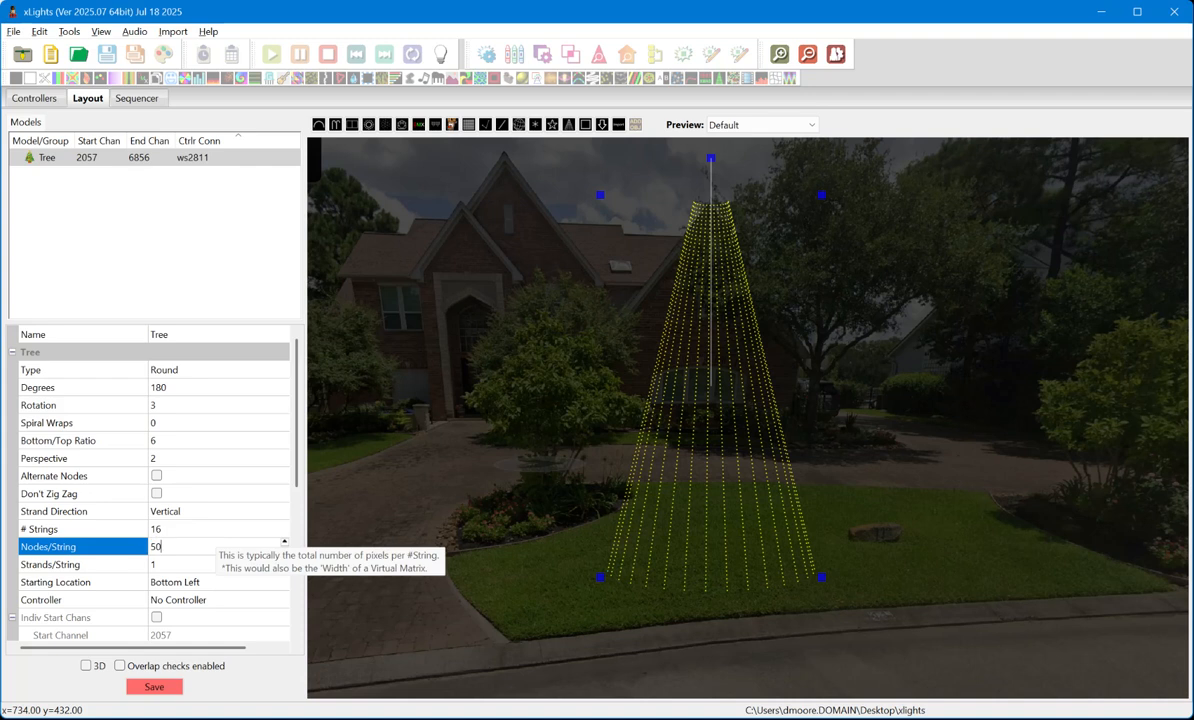
key("Return")
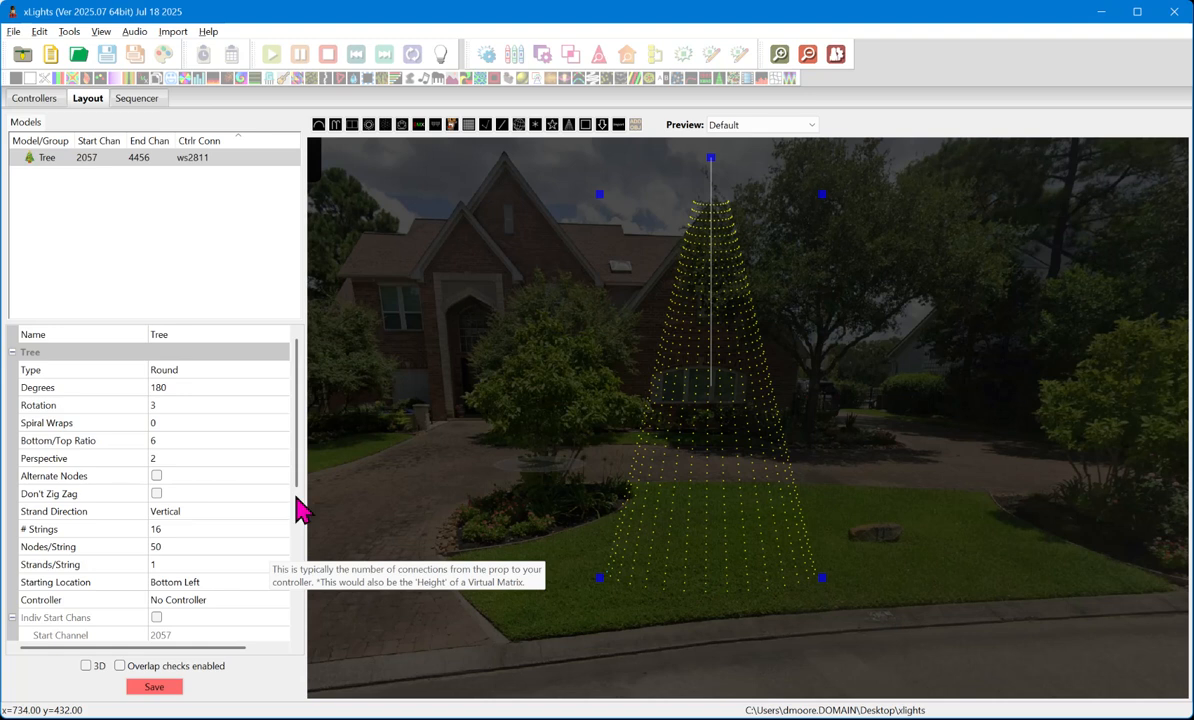
- Raise the tree model to 32 strings with 100 nodes per string
left_click(225, 529)
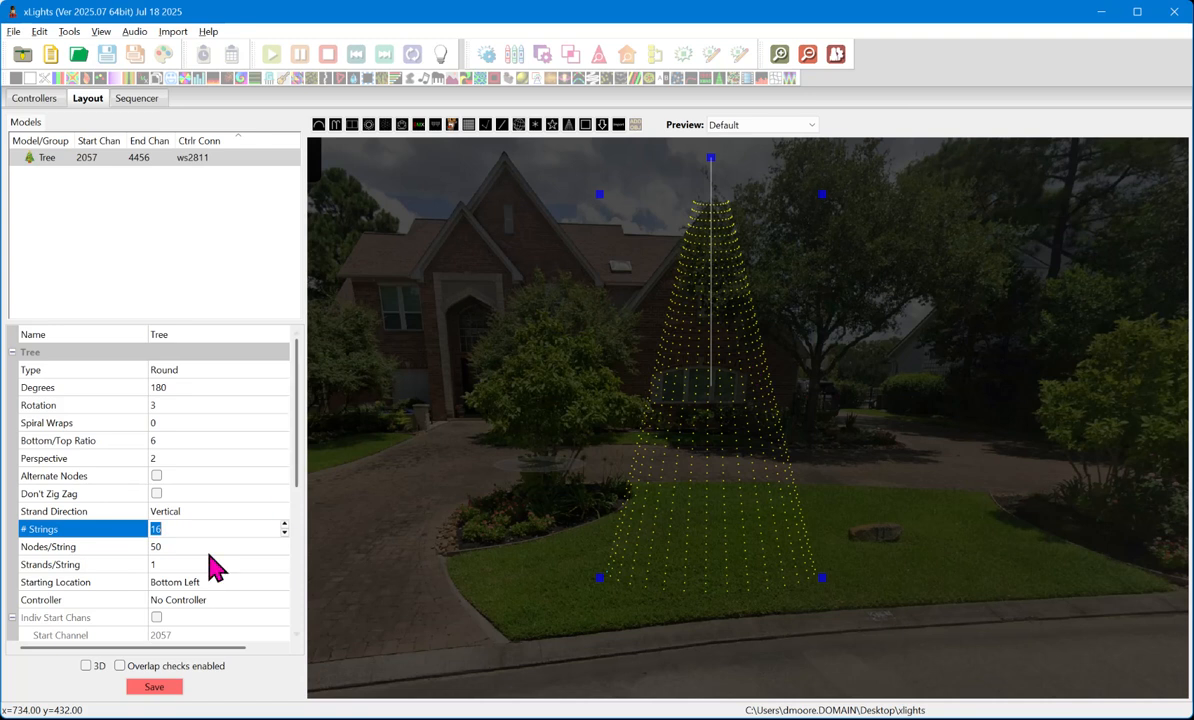
type("31")
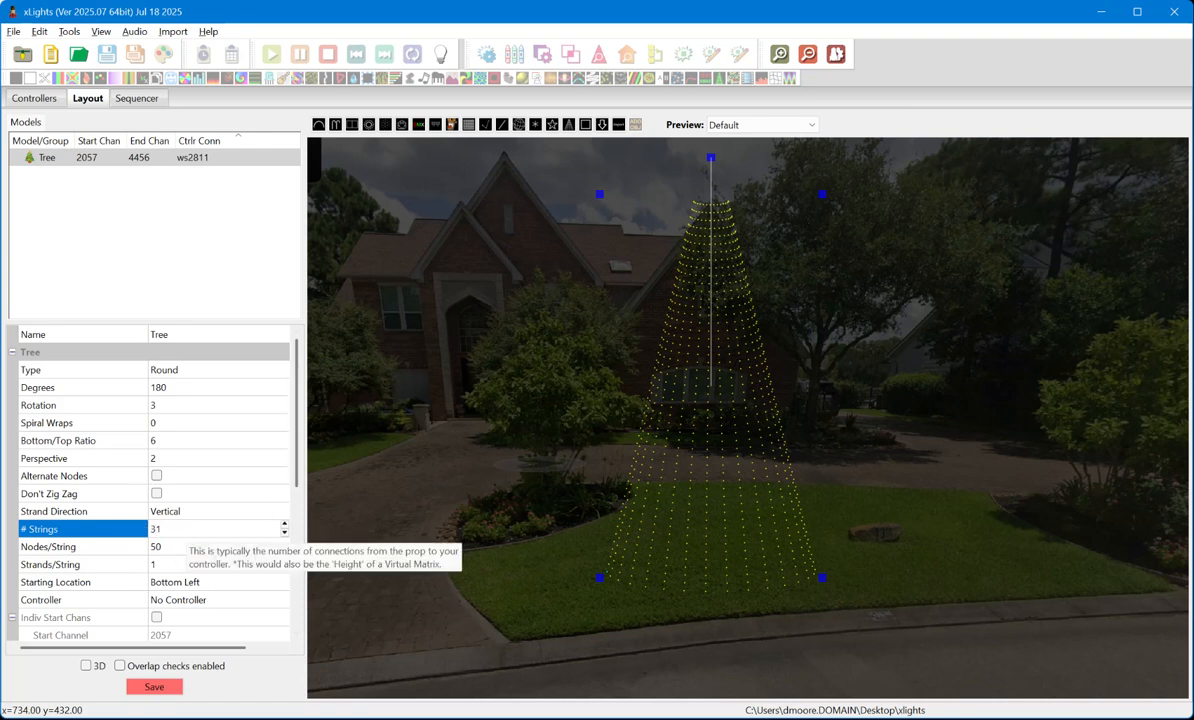
left_click(168, 546)
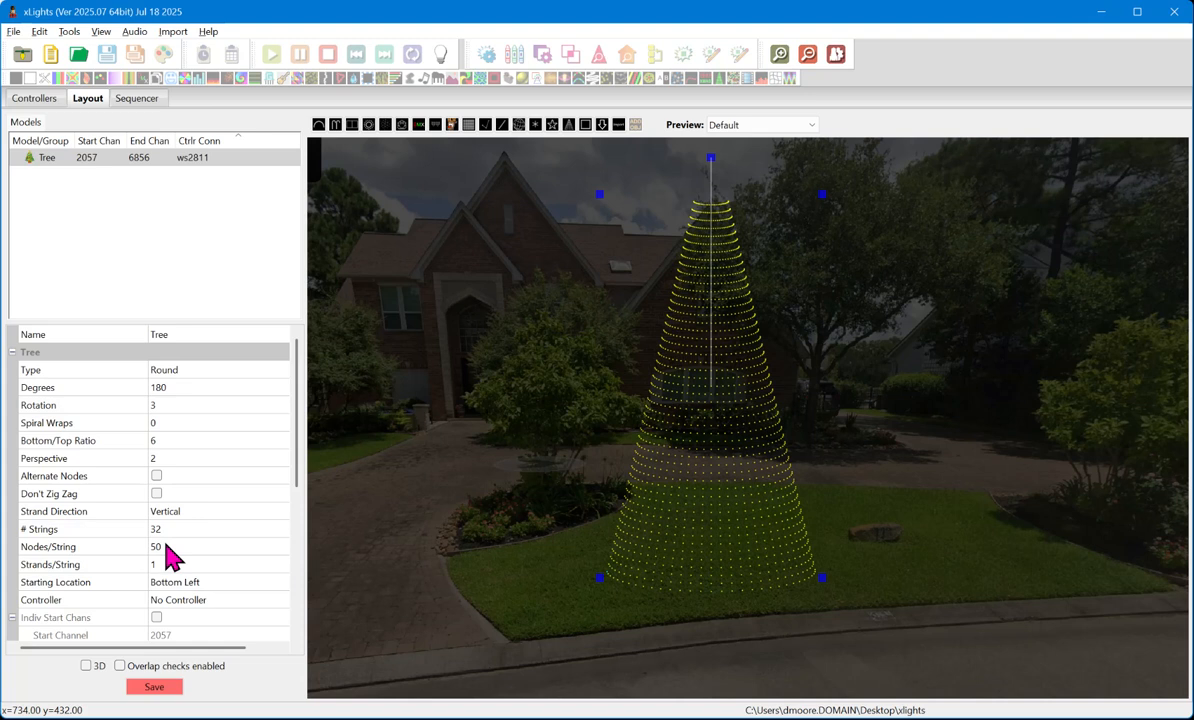
type("100")
key("Return")
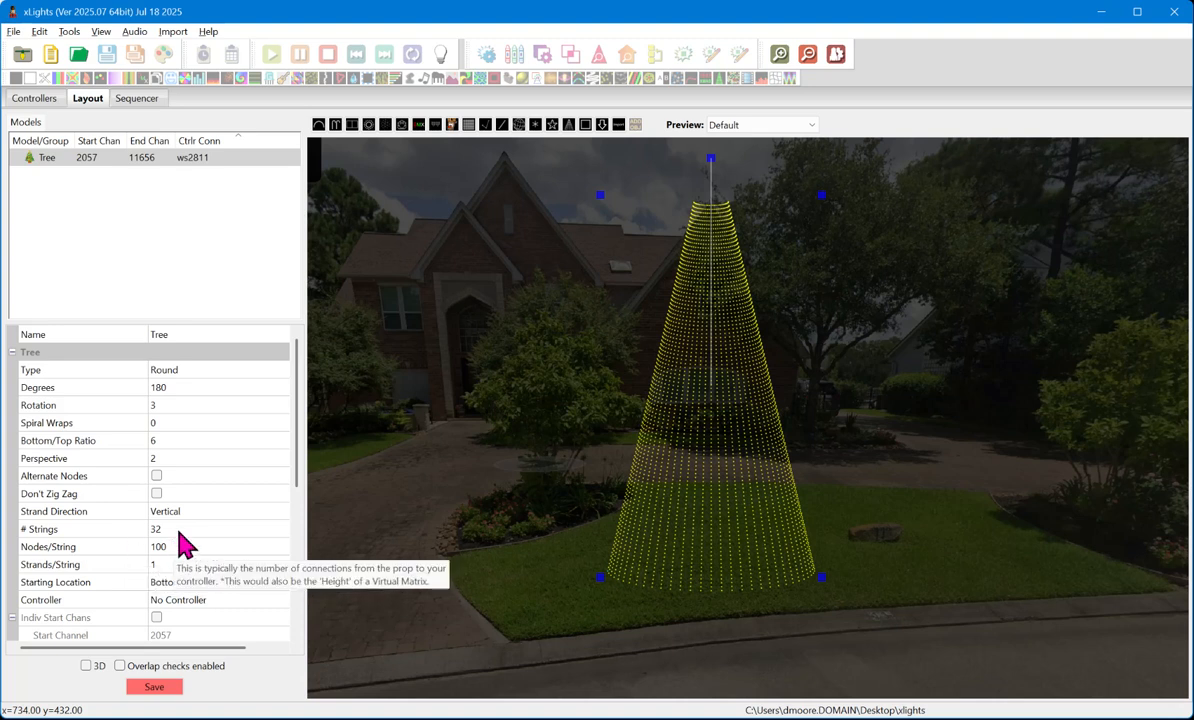
left_click(171, 530)
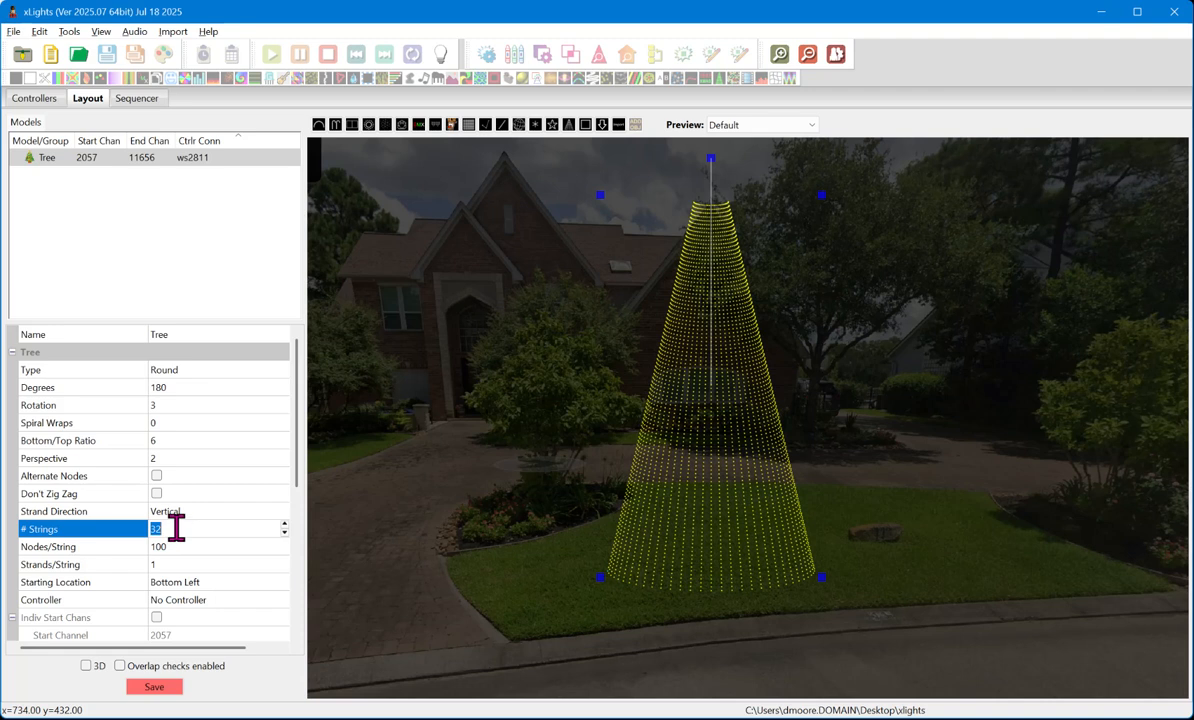
left_click(172, 546)
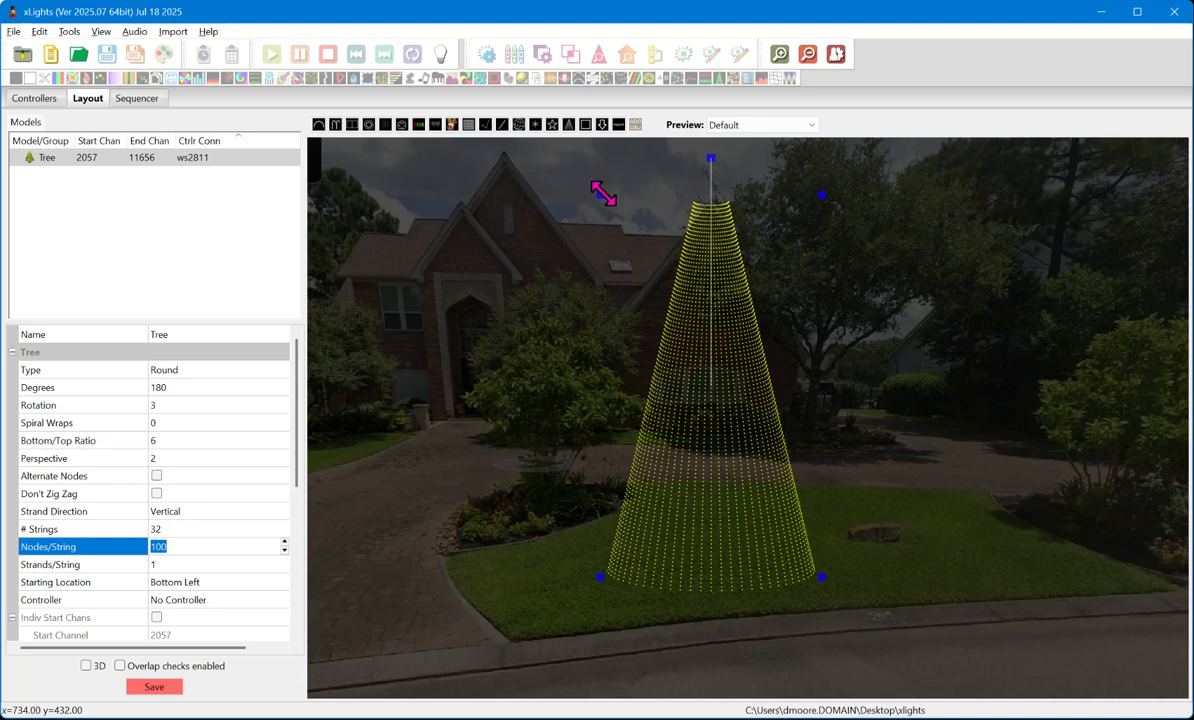
- Shrink the tree model to a shorter height and narrower base, and shift it slightly up the lawn toward the house
left_click_drag(603, 194, 591, 348)
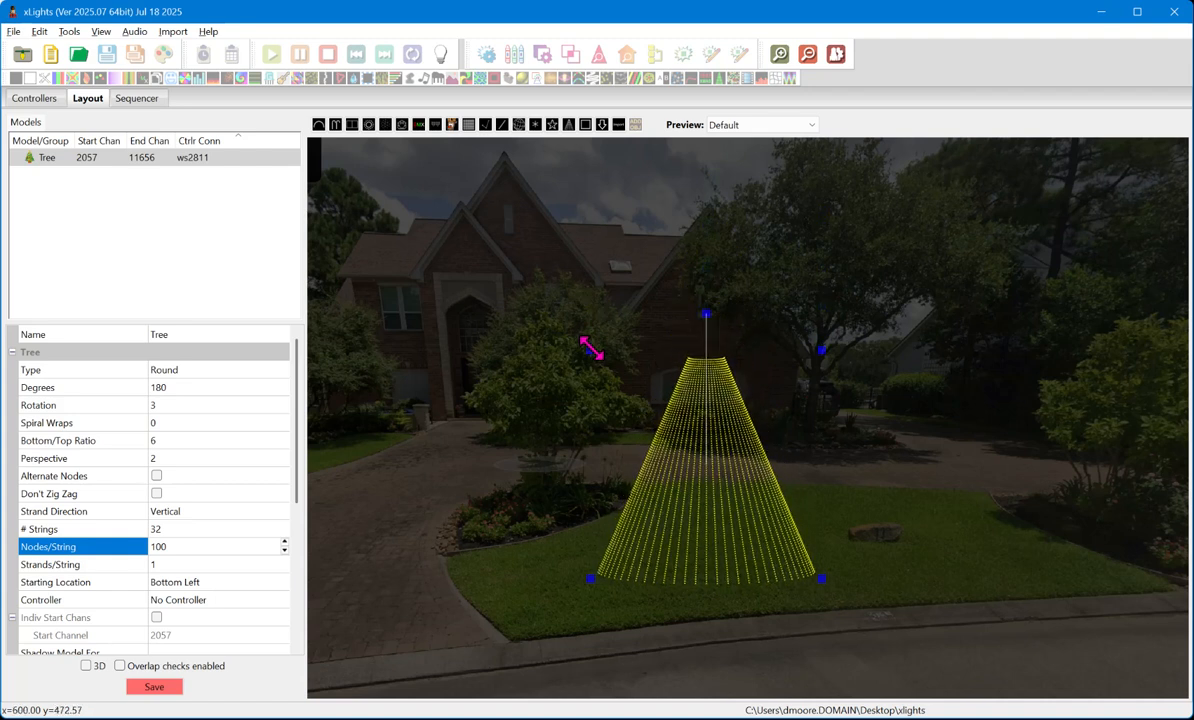
left_click_drag(588, 577, 685, 592)
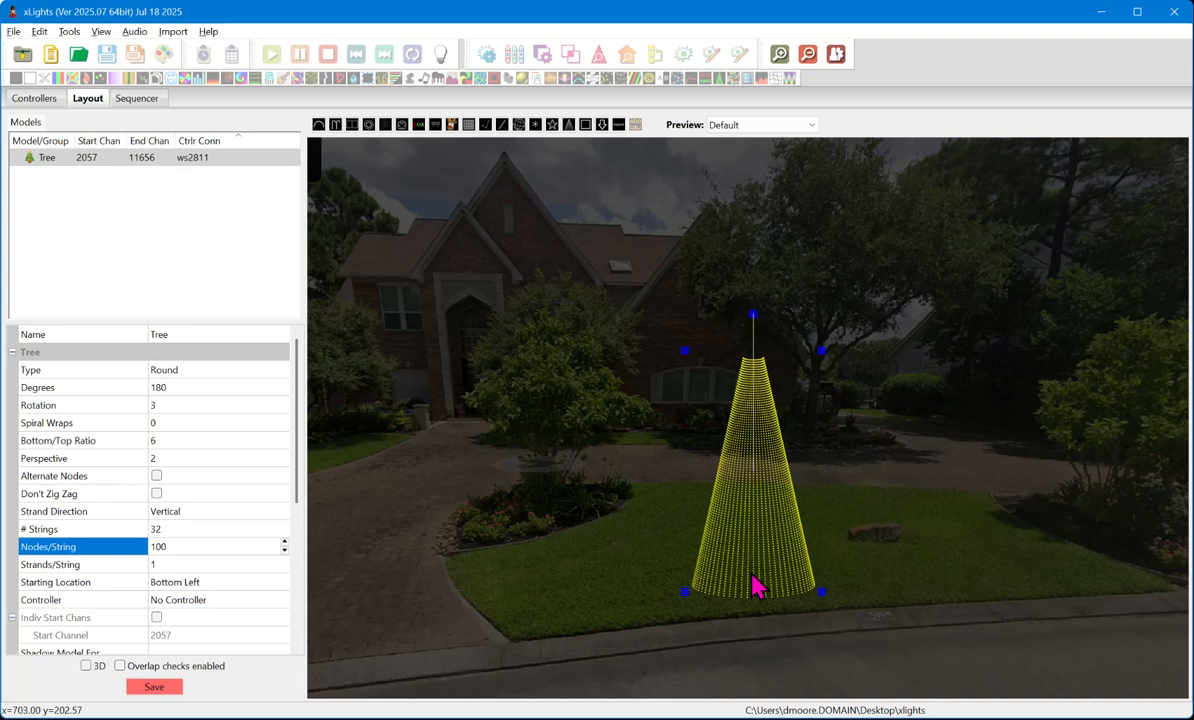
mouse_move(757, 588)
left_mouse_down()
mouse_move(770, 565)
mouse_move(760, 552)
mouse_move(749, 570)
left_mouse_up()
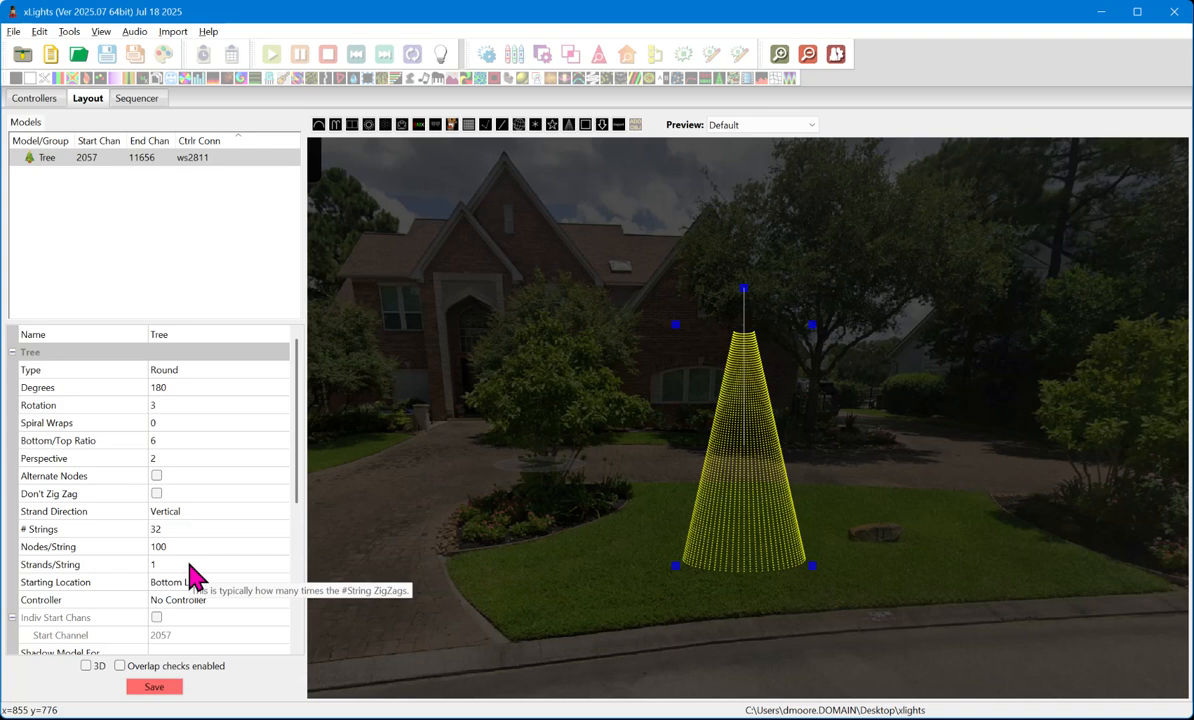
- Reduce the resized tree's Nodes/String to 50
left_click(195, 547)
type("50")
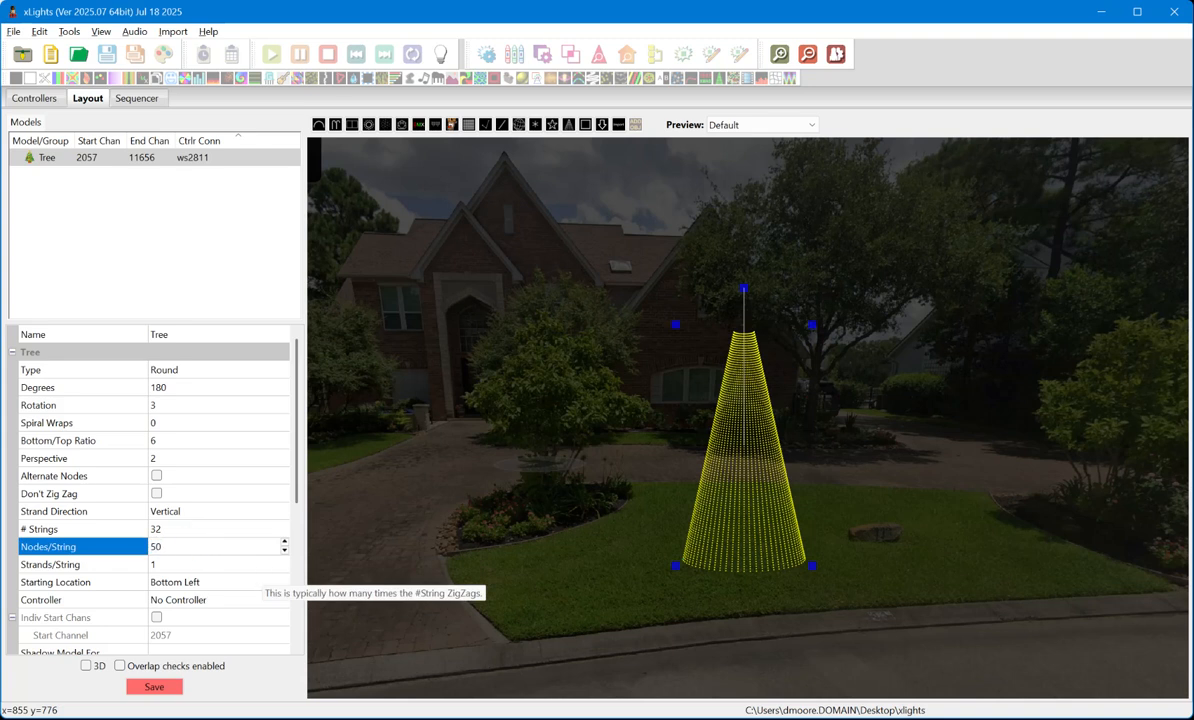
key("Return")
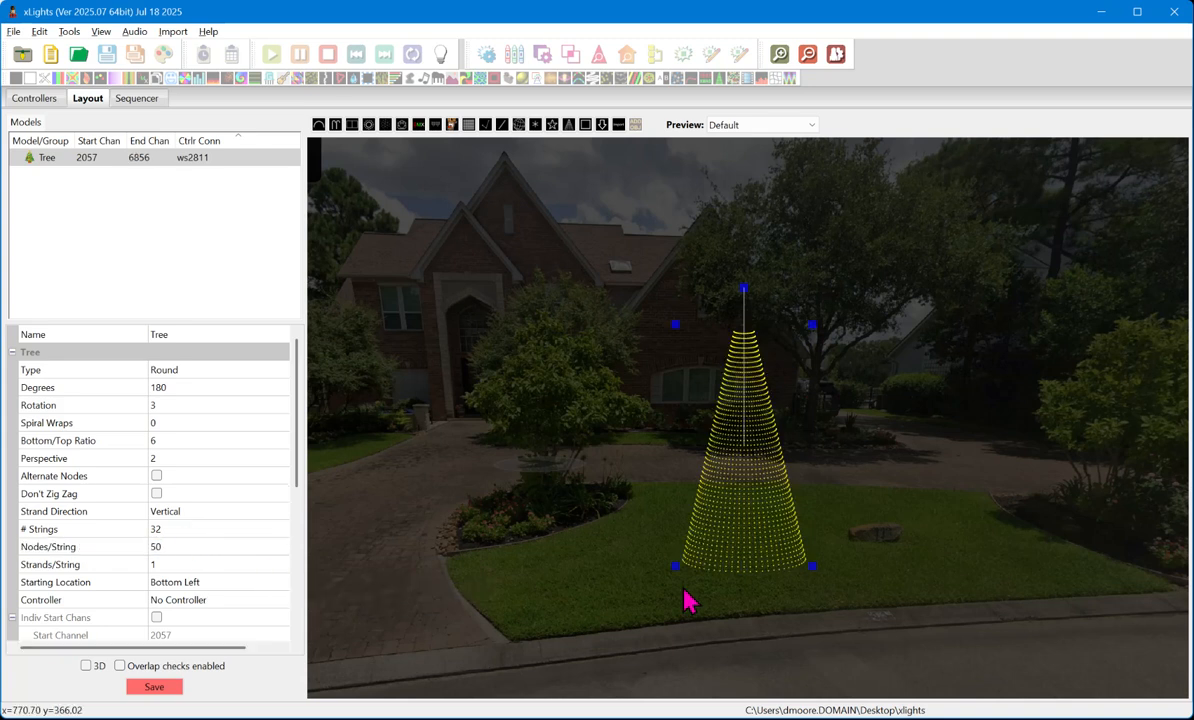
- Set the tree's Nodes/String back to 100 to compare the pixel spacing up close
scroll(700, 585, "up", 5)
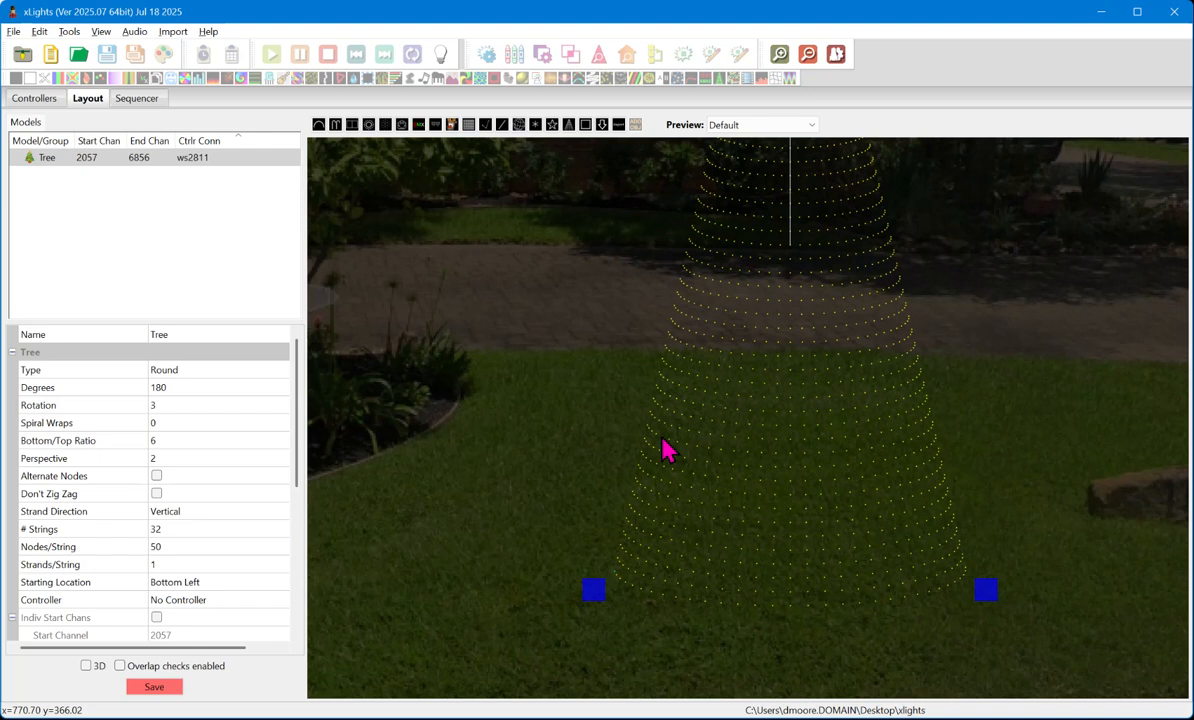
left_click(195, 547)
type("100")
key("Return")
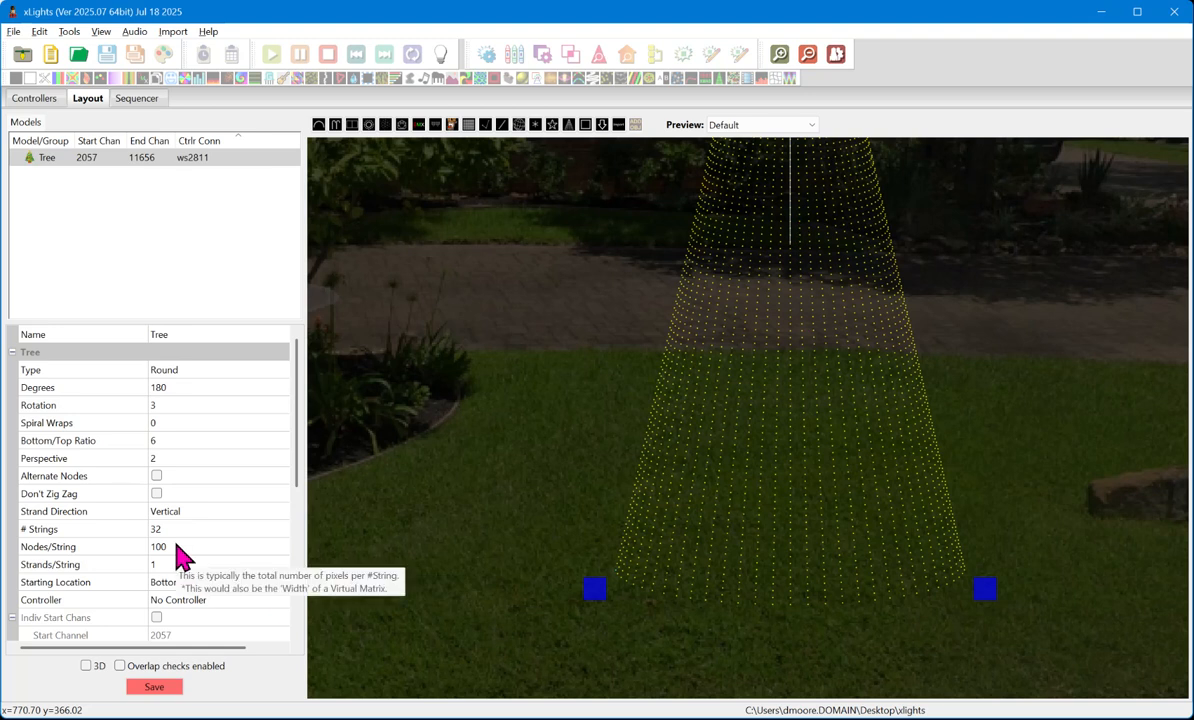
- Set the tree model's Nodes/String to 50
left_click(218, 549)
type("50")
key("Return")
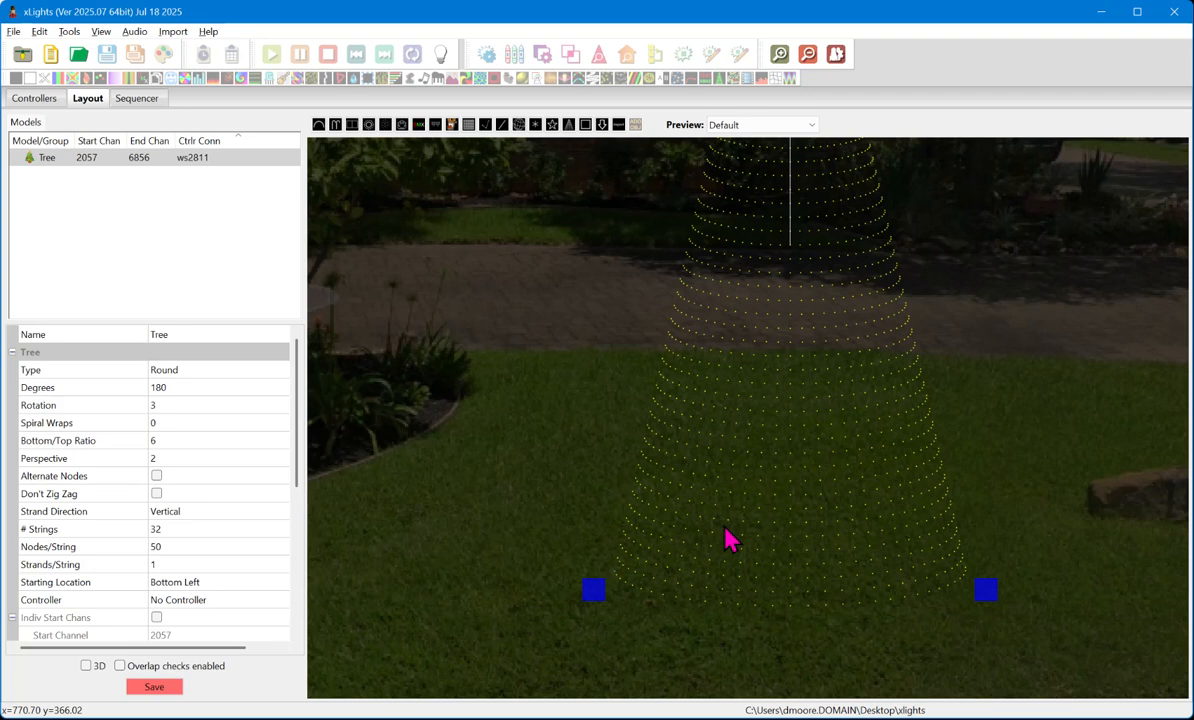
- Draw a small Matrix model on the house wall just above the ground-floor window behind the tree
scroll(813, 537, "down", 1)
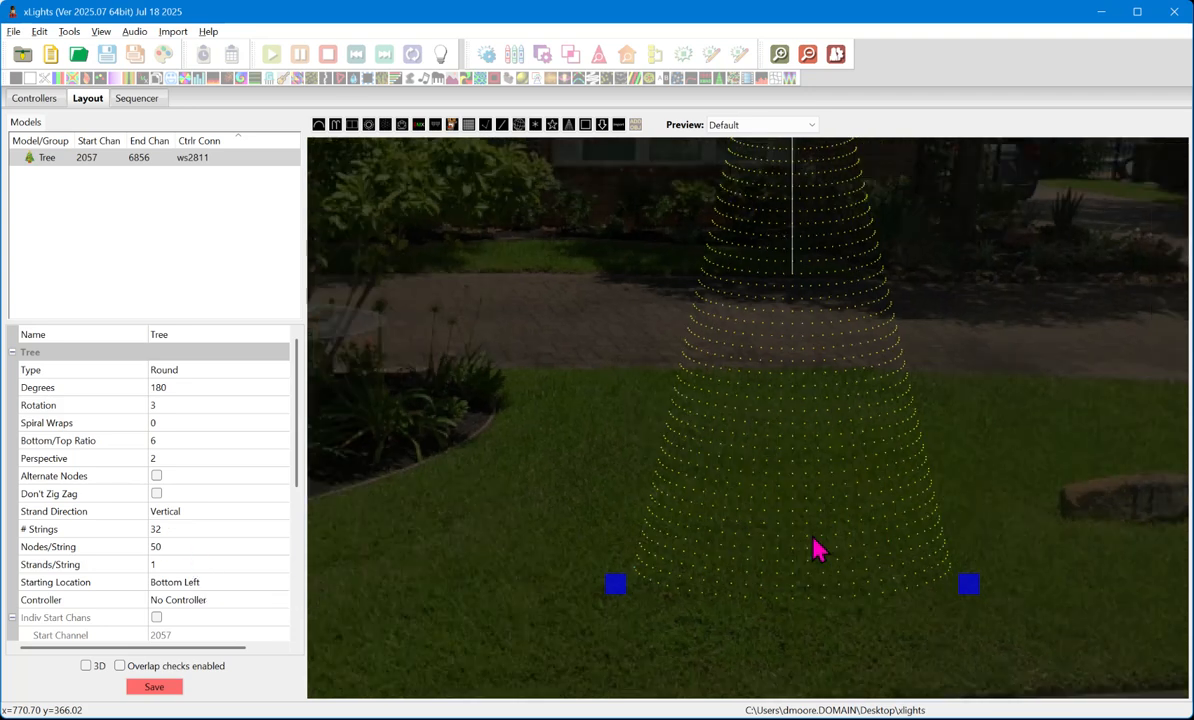
scroll(815, 548, "down", 4)
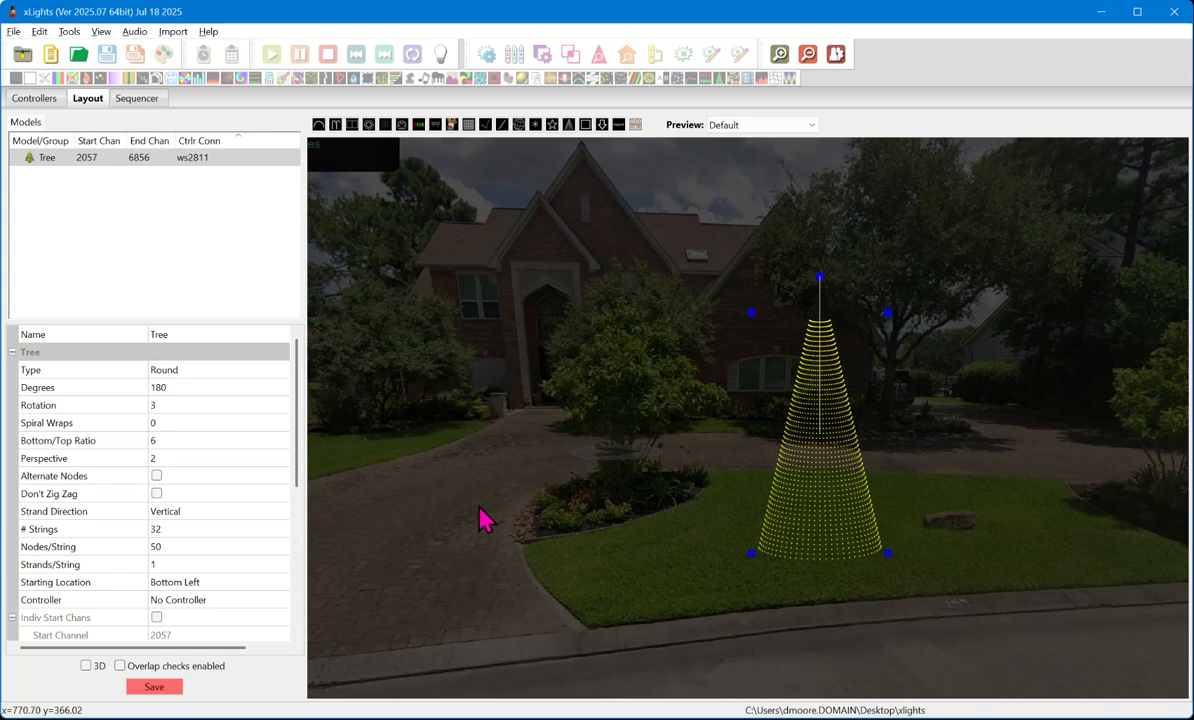
left_click(468, 126)
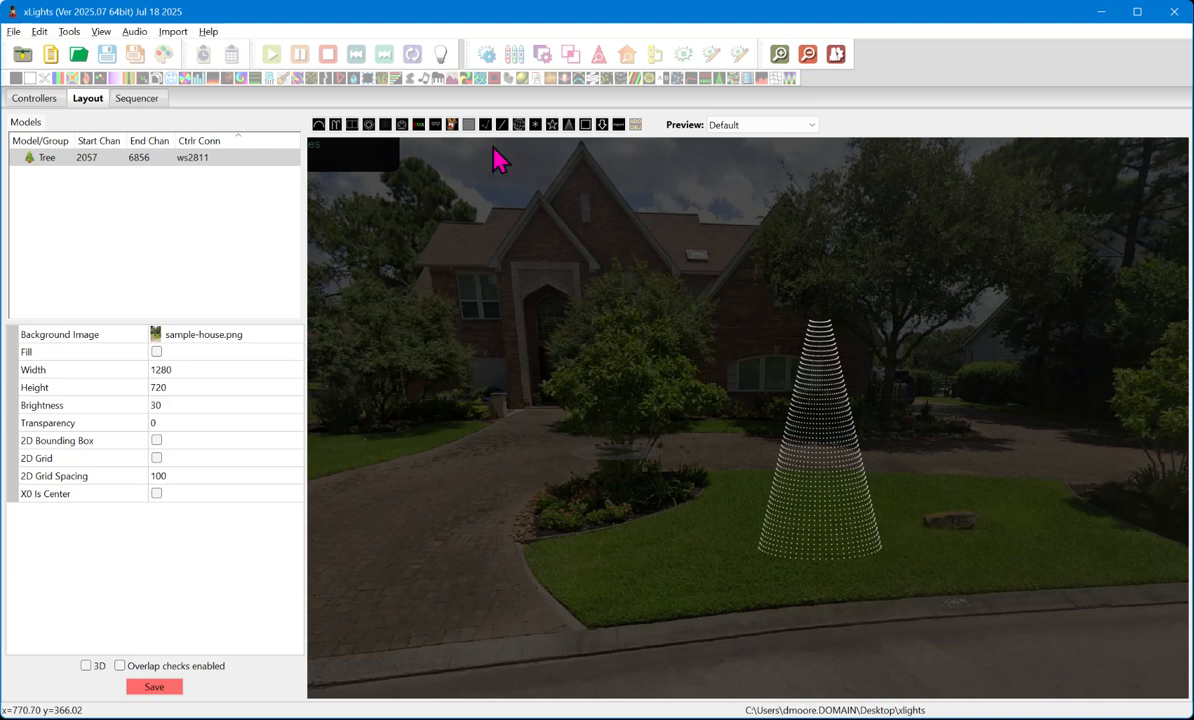
left_click(469, 124)
left_click_drag(713, 287, 800, 349)
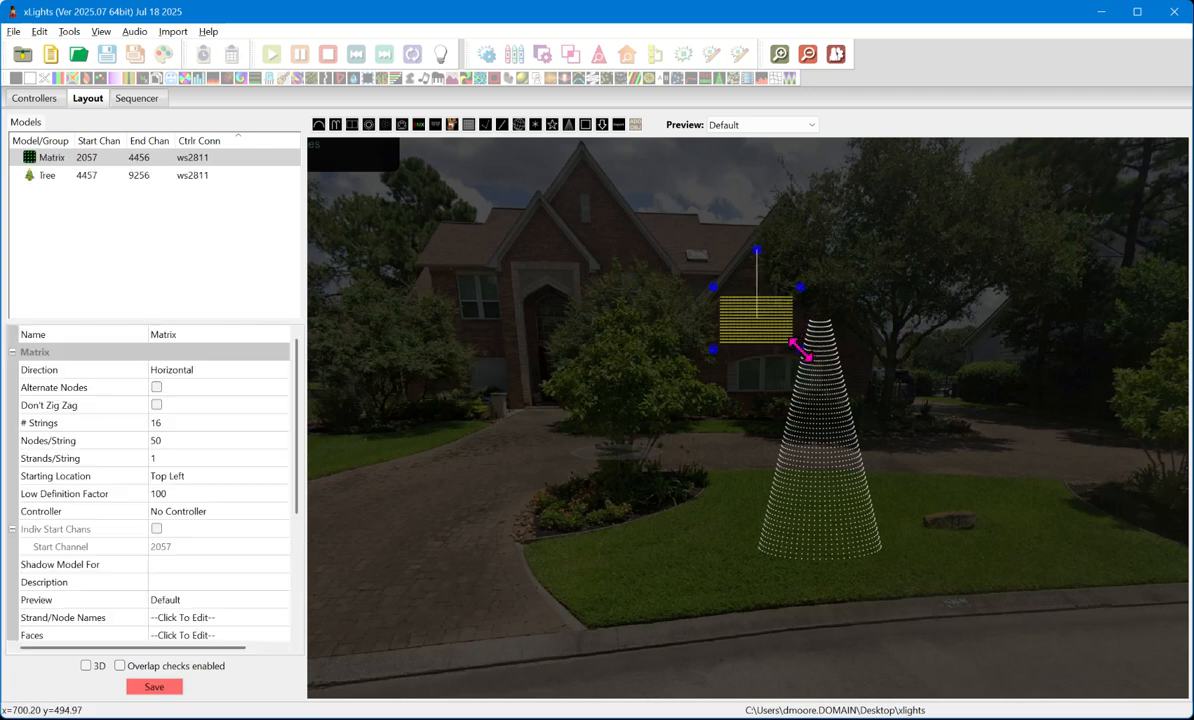
- Move the matrix to the far side of the driveway by the lawn there, and enlarge it slightly
scroll(930, 337, "up", 3)
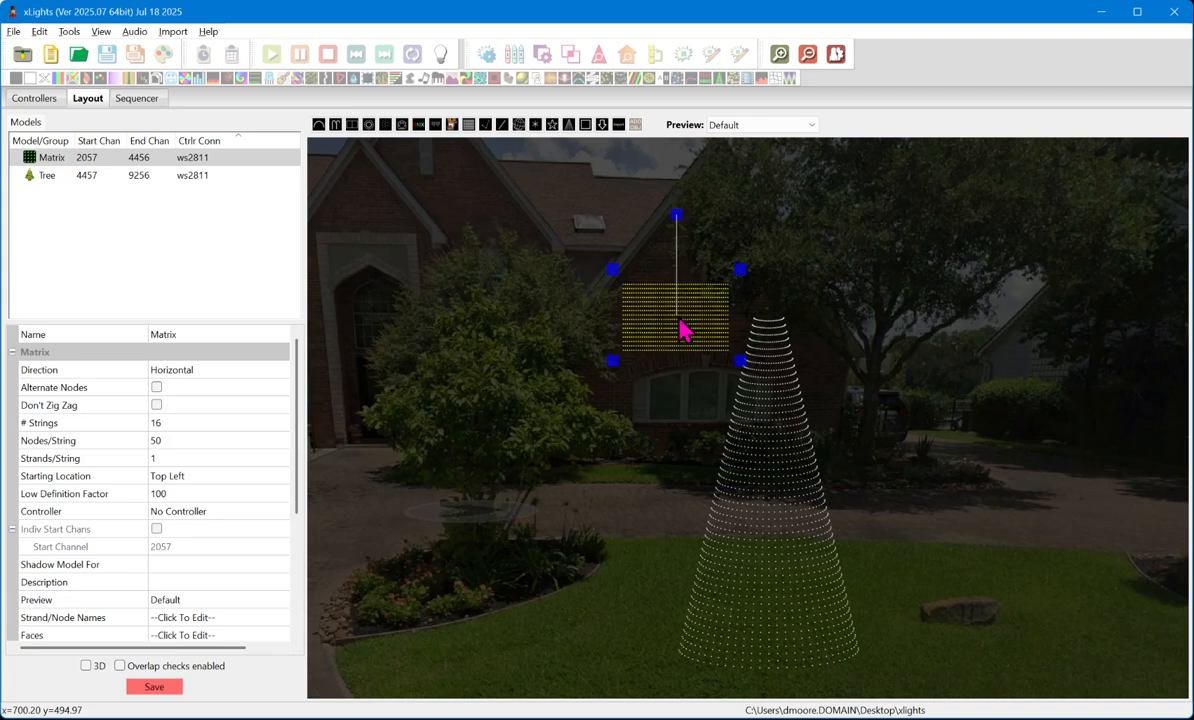
scroll(676, 345, "down", 3)
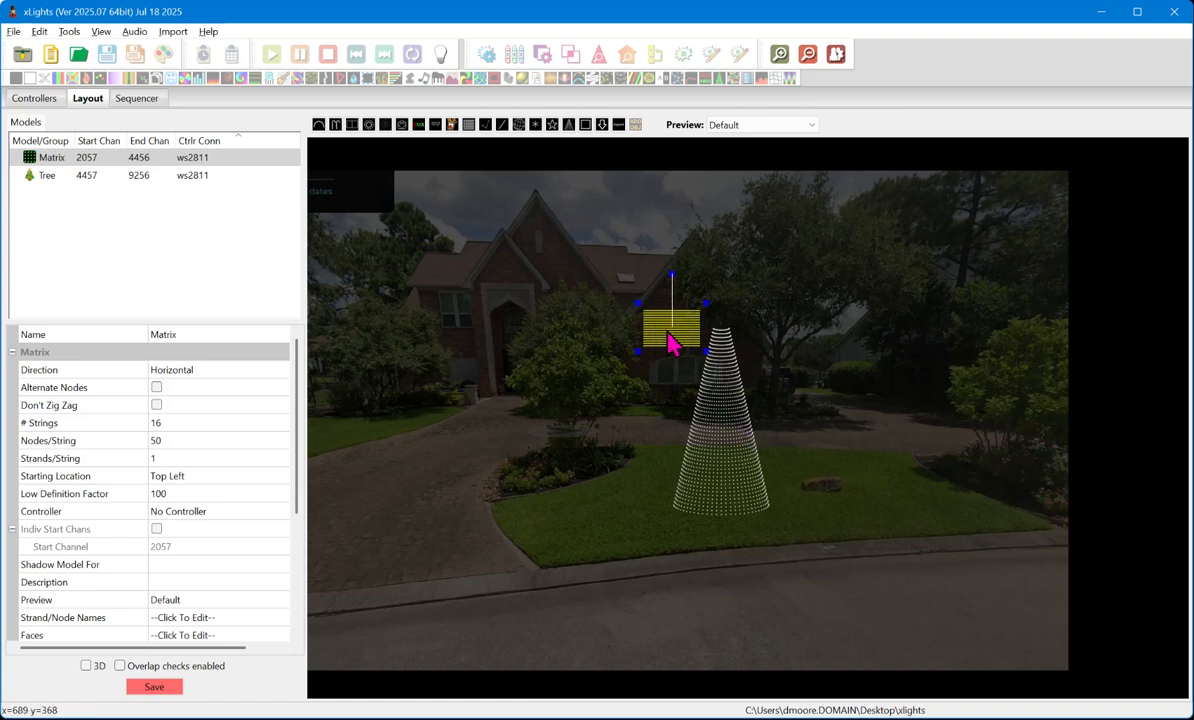
left_click_drag(672, 339, 408, 424)
scroll(410, 425, "down", 4)
scroll(333, 432, "up", 2)
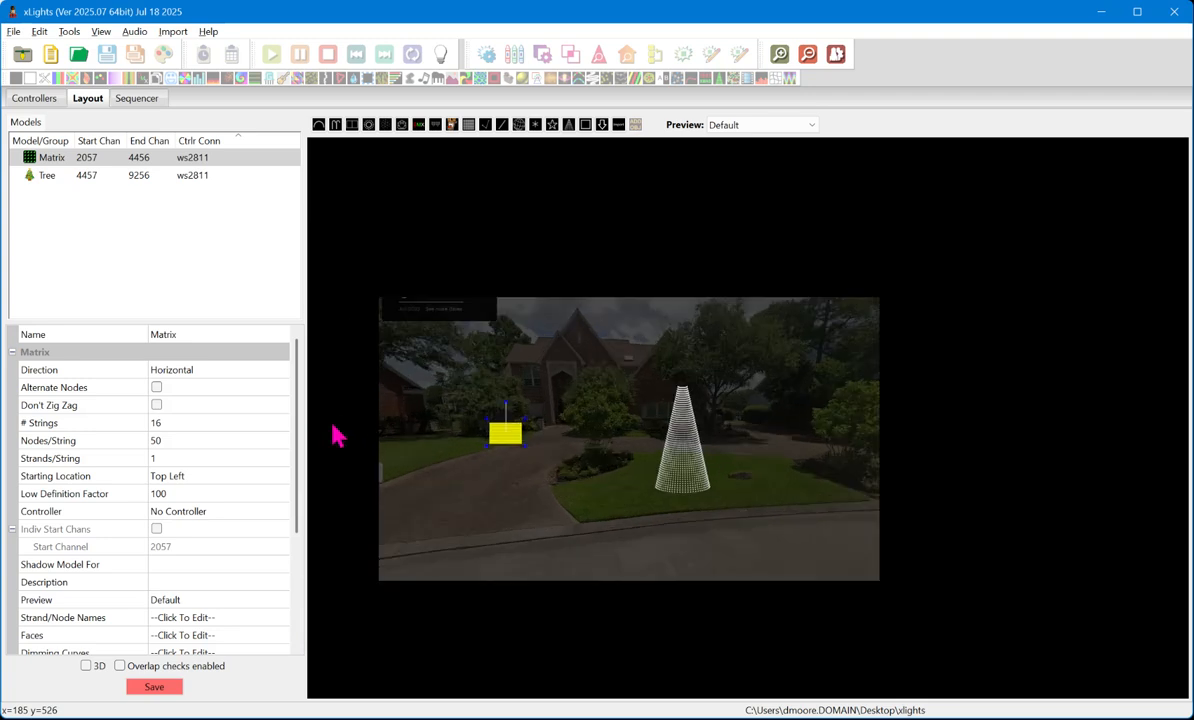
left_click_drag(522, 444, 478, 447)
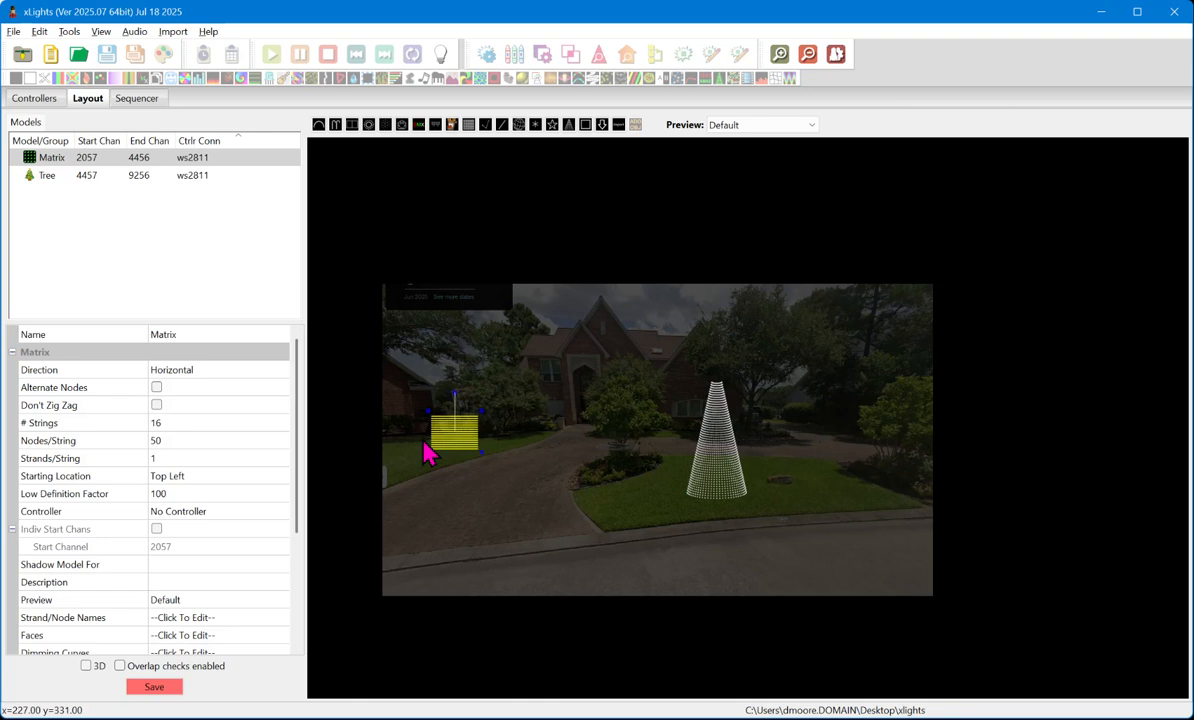
- Set the matrix model's # Strings to 24
left_click(212, 423)
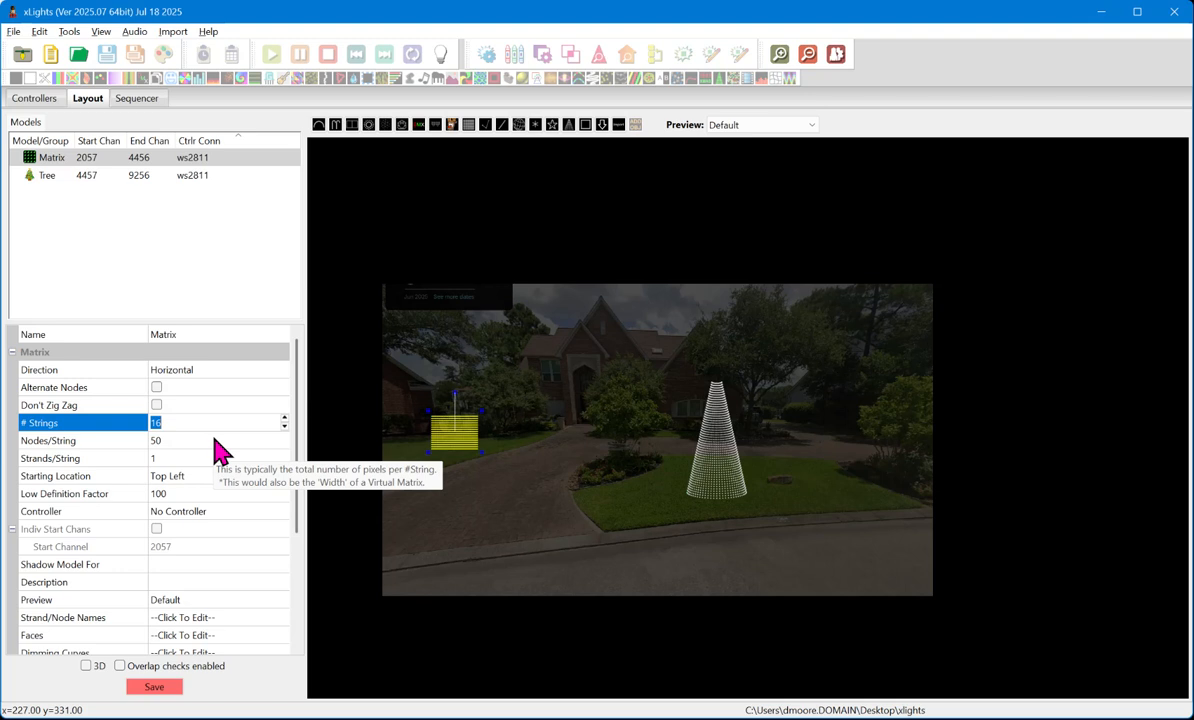
type("24")
key("Return")
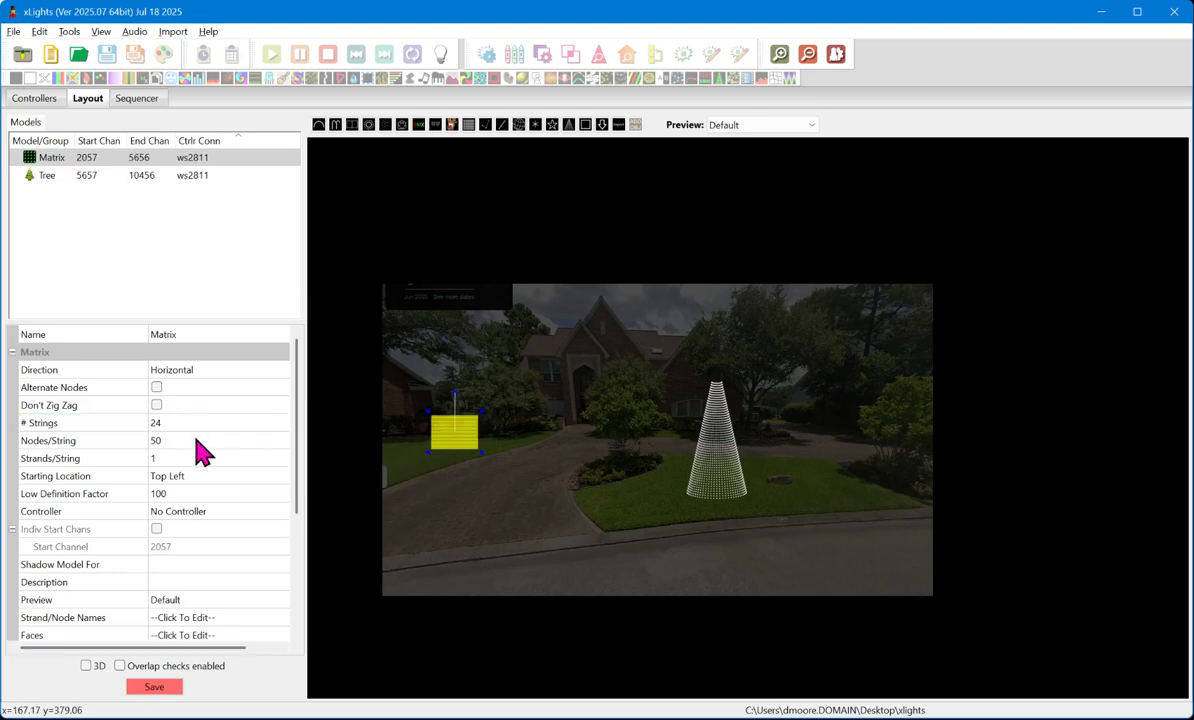
left_click(203, 440)
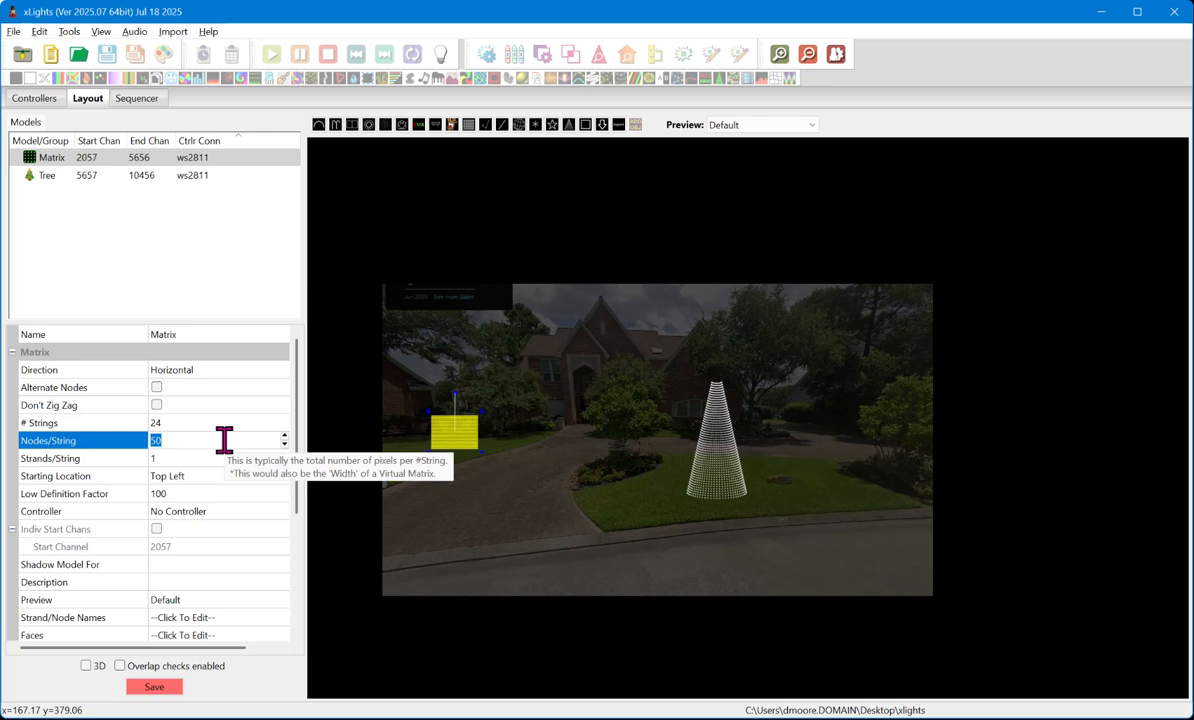
- Reshape the matrix on the lawn beyond the driveway into a wider, shorter rectangle
left_click_drag(482, 448, 455, 445)
left_click(453, 466)
left_click(472, 440)
scroll(448, 450, "up", 5)
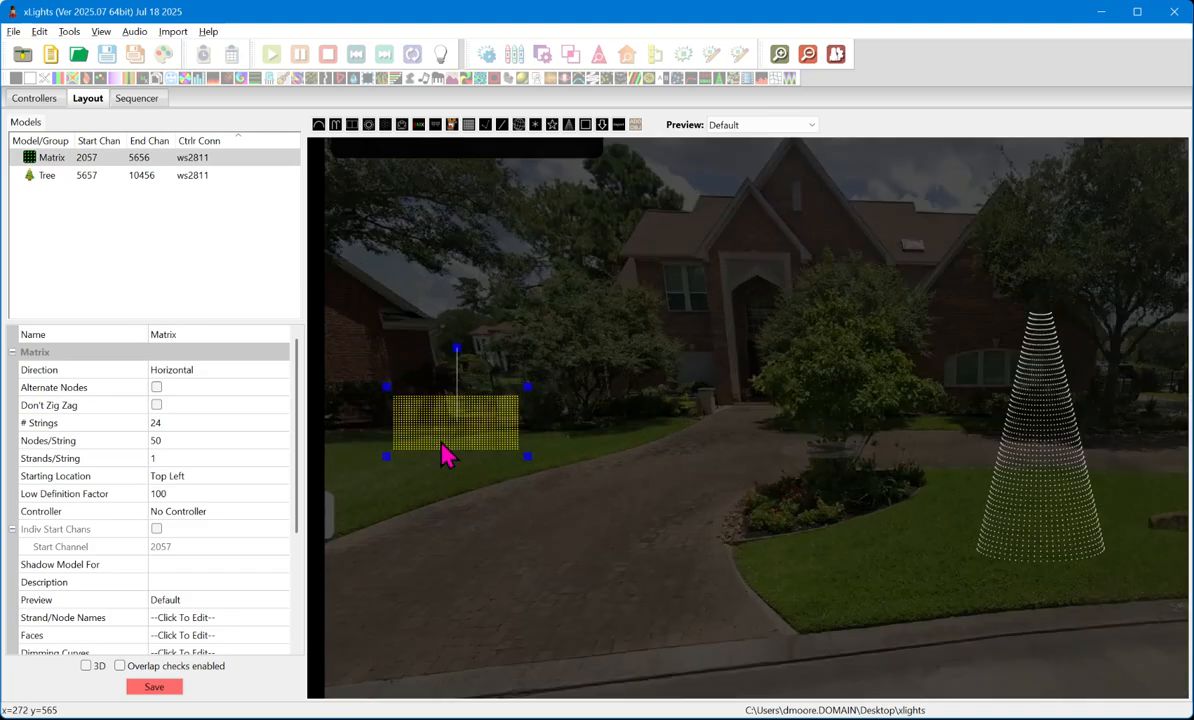
scroll(455, 450, "down", 4)
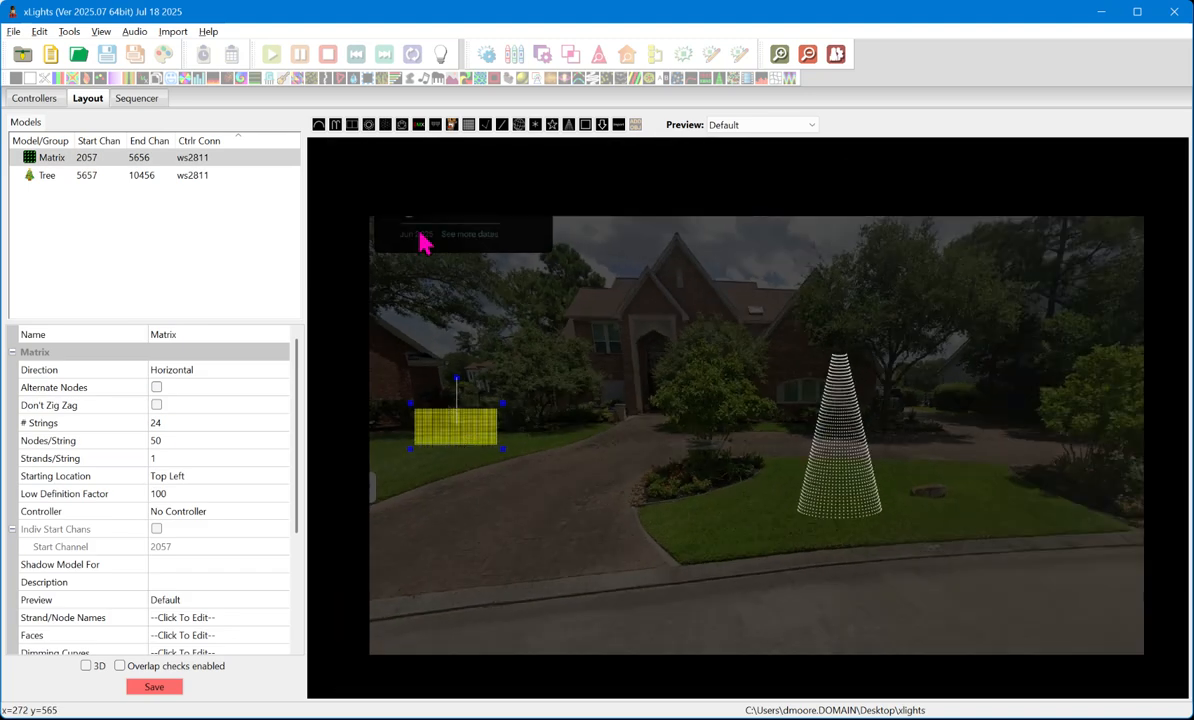
- Draw a Single Line model up the left slope of the smaller front gable, from the eave to the peak
left_click(501, 127)
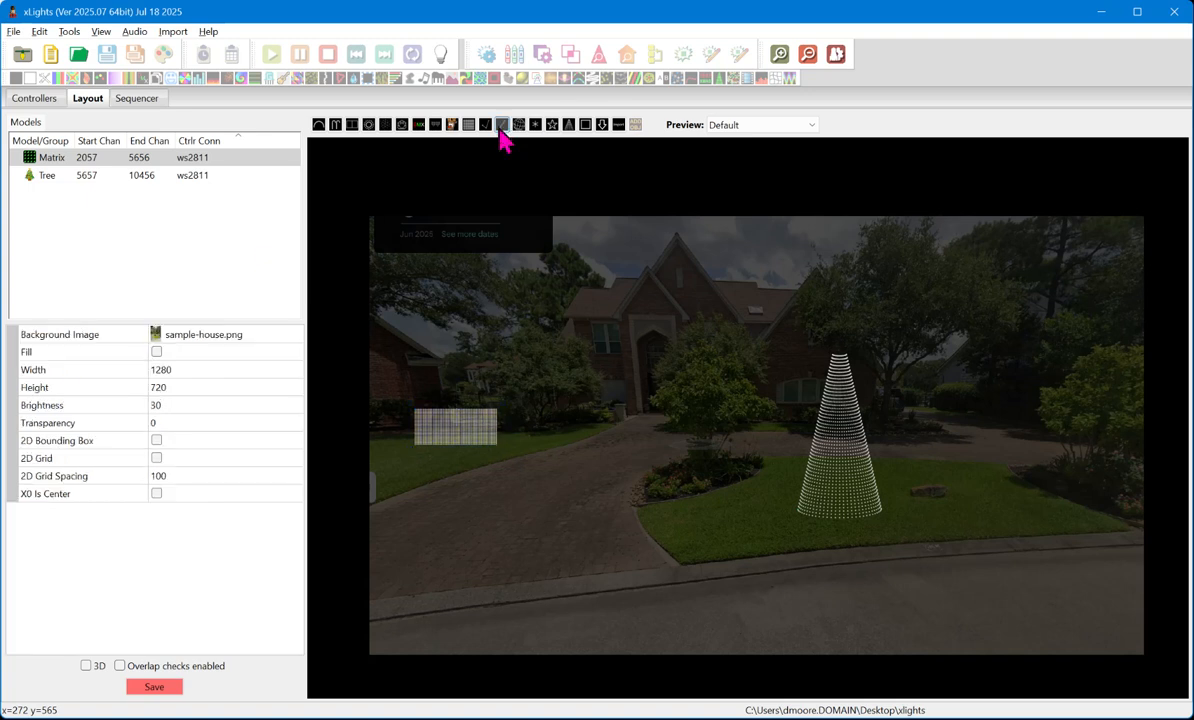
scroll(720, 280, "up", 5)
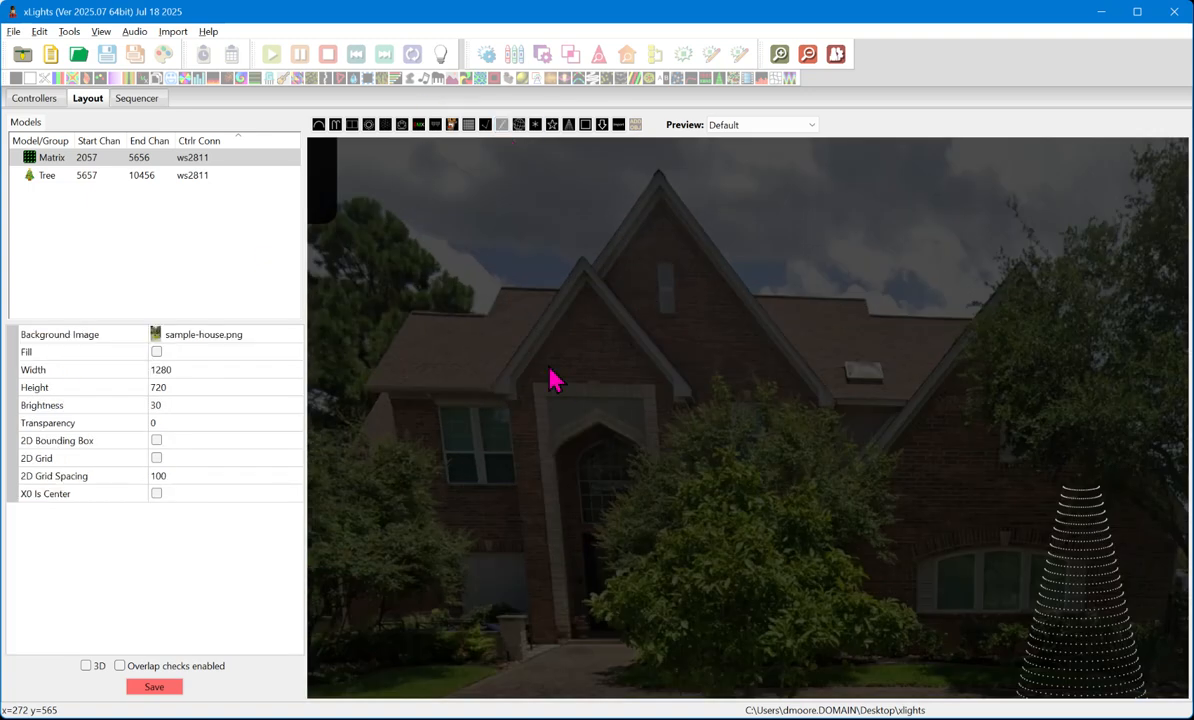
left_click_drag(493, 388, 582, 259)
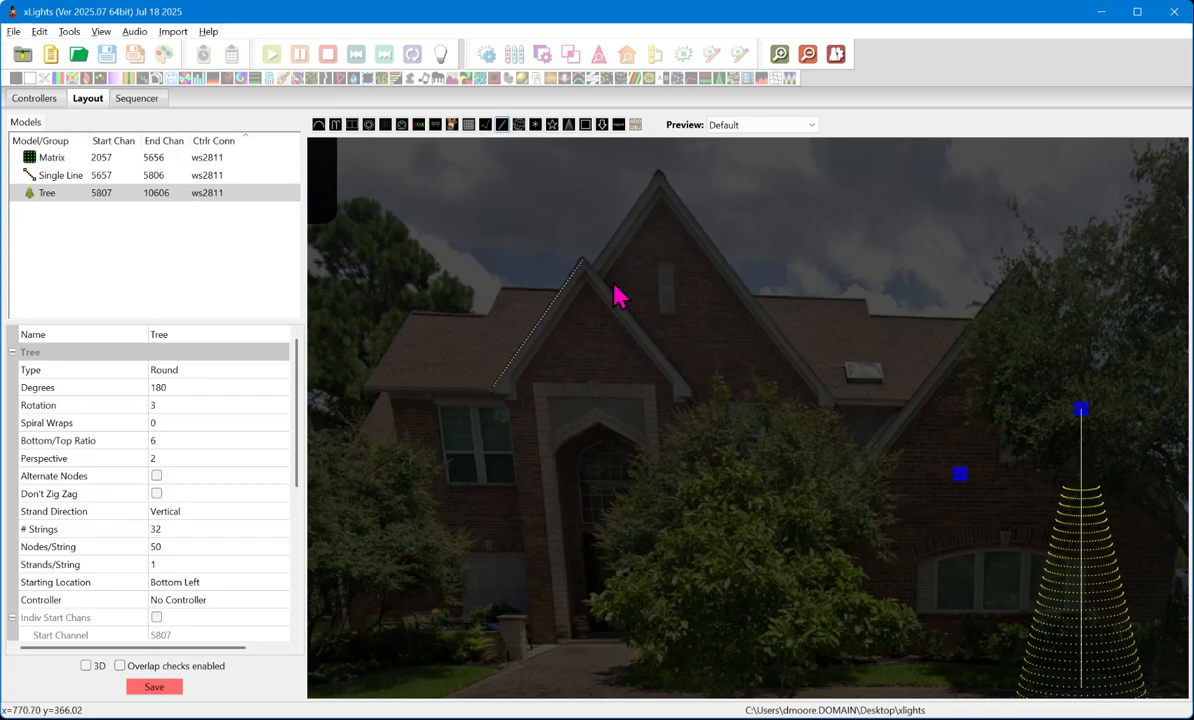
- Draw a second Single Line up the right slope of the same gable to the peak, and select it
left_click_drag(688, 390, 621, 313)
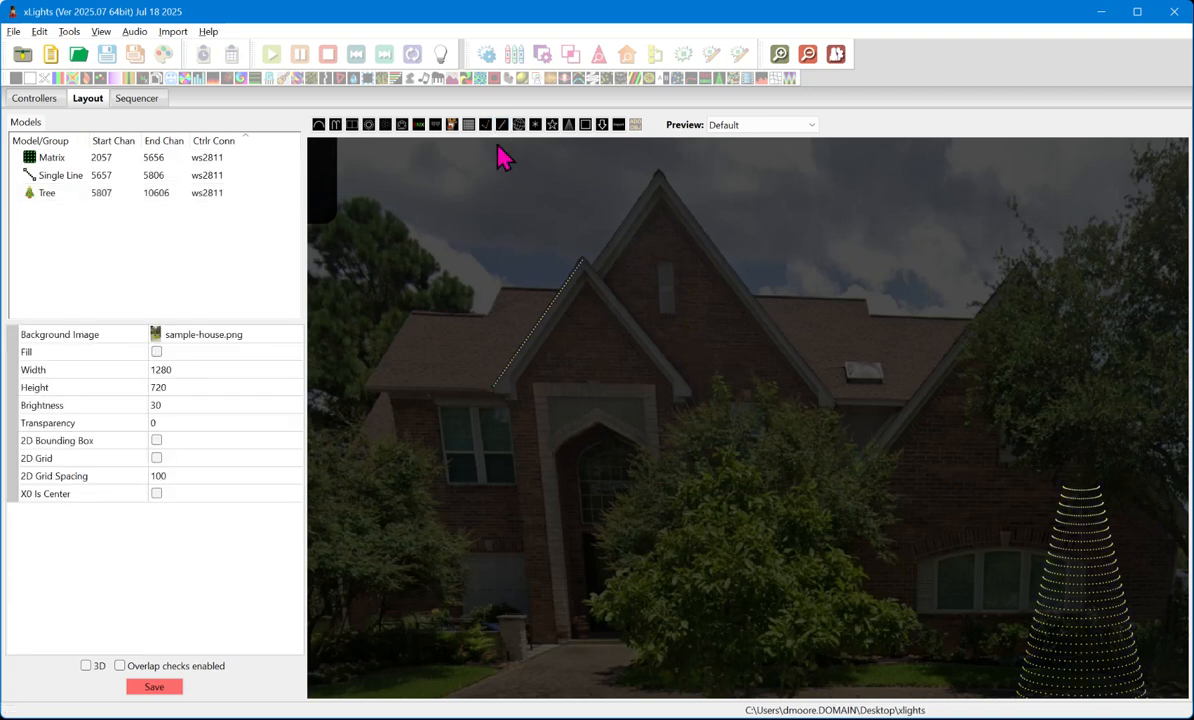
mouse_move(683, 388)
left_mouse_down()
mouse_move(576, 259)
mouse_move(586, 262)
left_mouse_up()
left_click(566, 318)
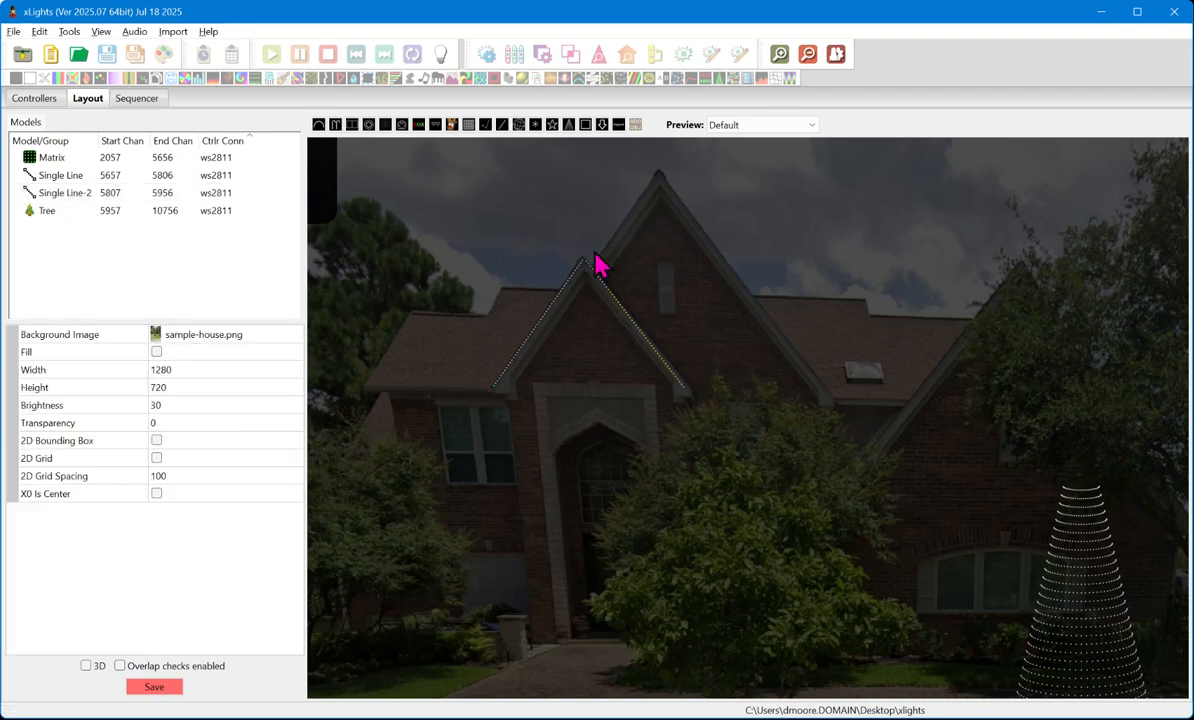
scroll(597, 268, "up", 3)
left_click(605, 299)
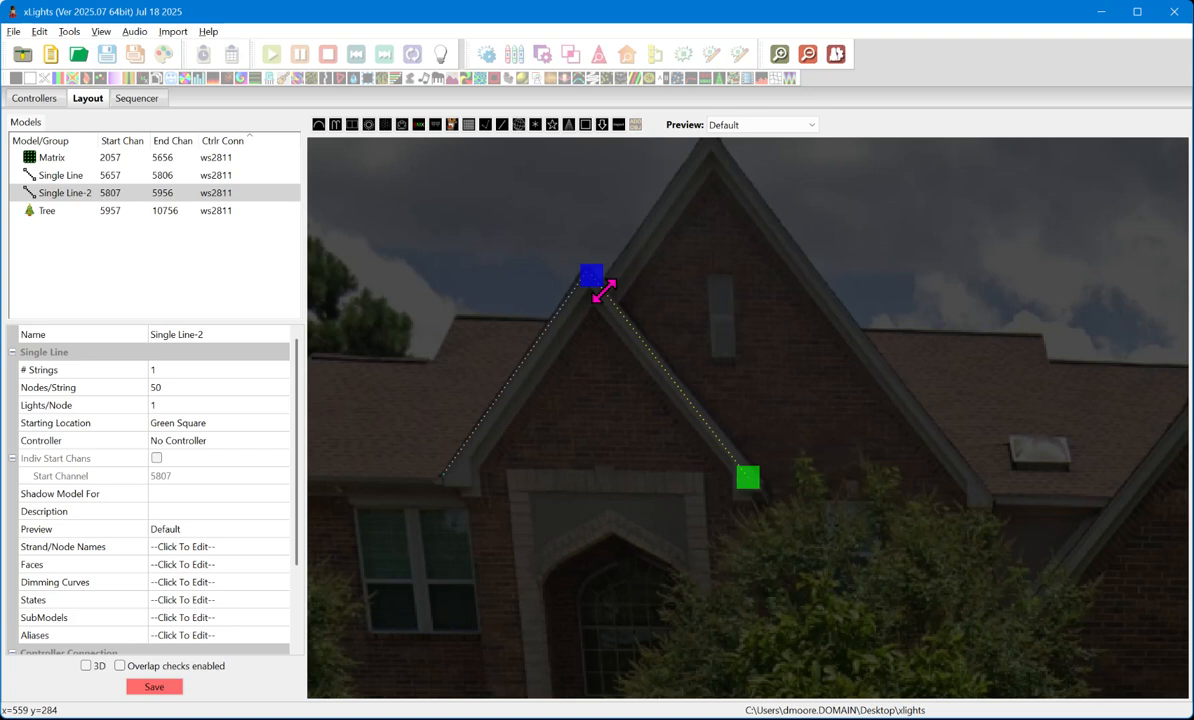
scroll(666, 458, "down", 2)
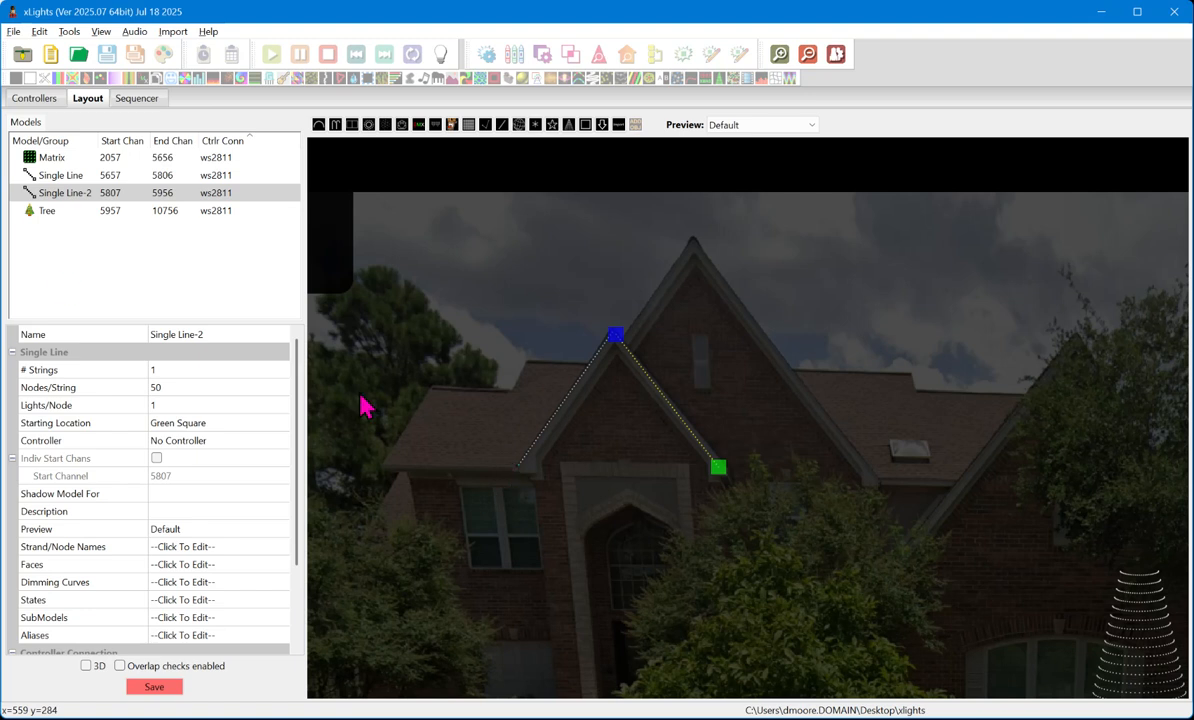
- Rename the single line on the gable's right slope as Fasica 1
left_click(232, 336)
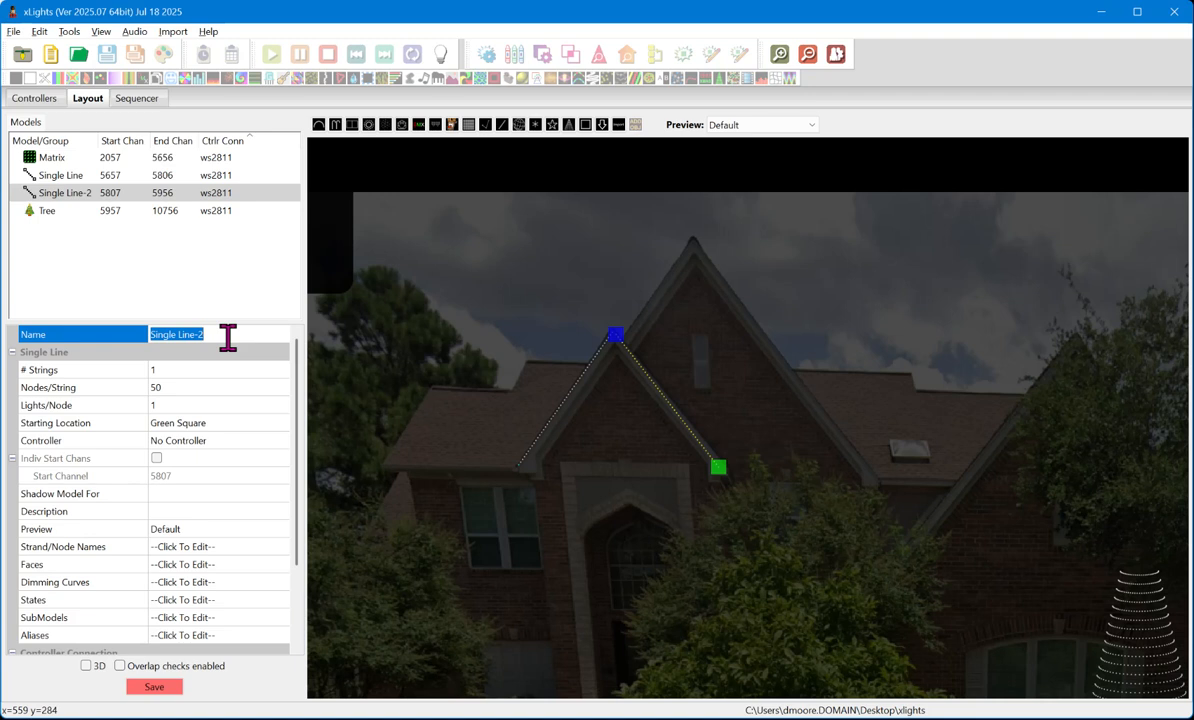
type("Fasica 1")
key("Return")
- Rename the single line on the gable's left slope as Fasica 2, without saving the old name as an alias
left_click(90, 176)
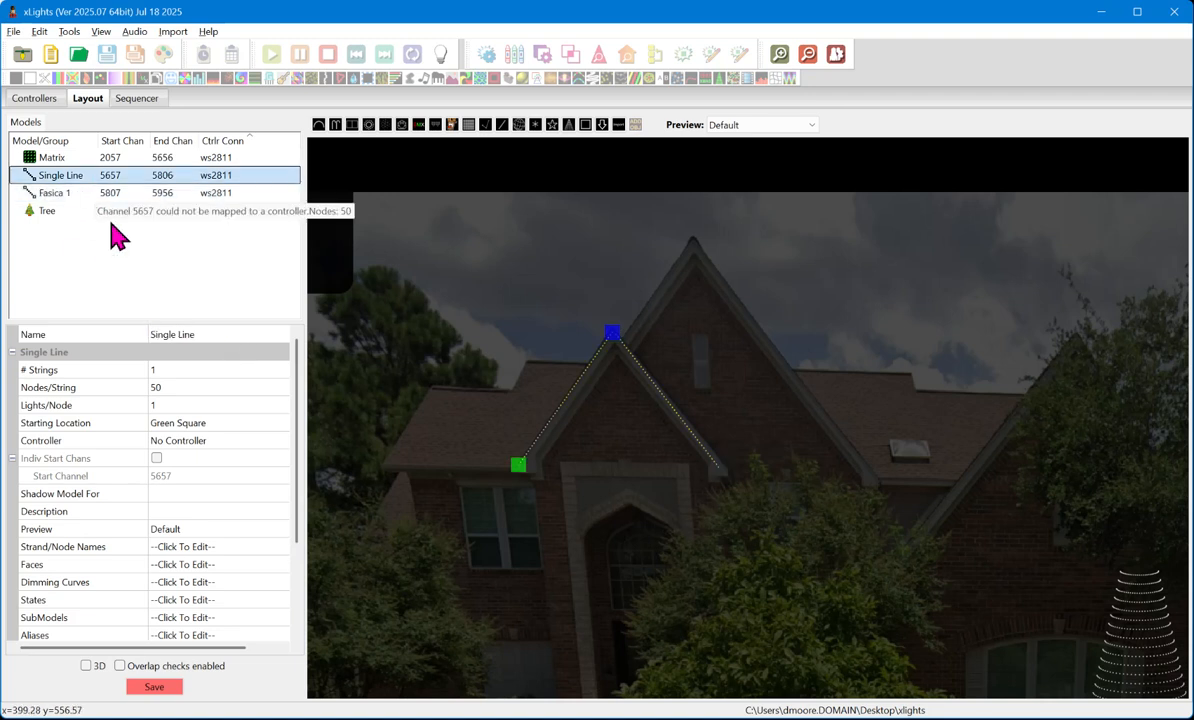
left_click(233, 335)
type("Fasica 2")
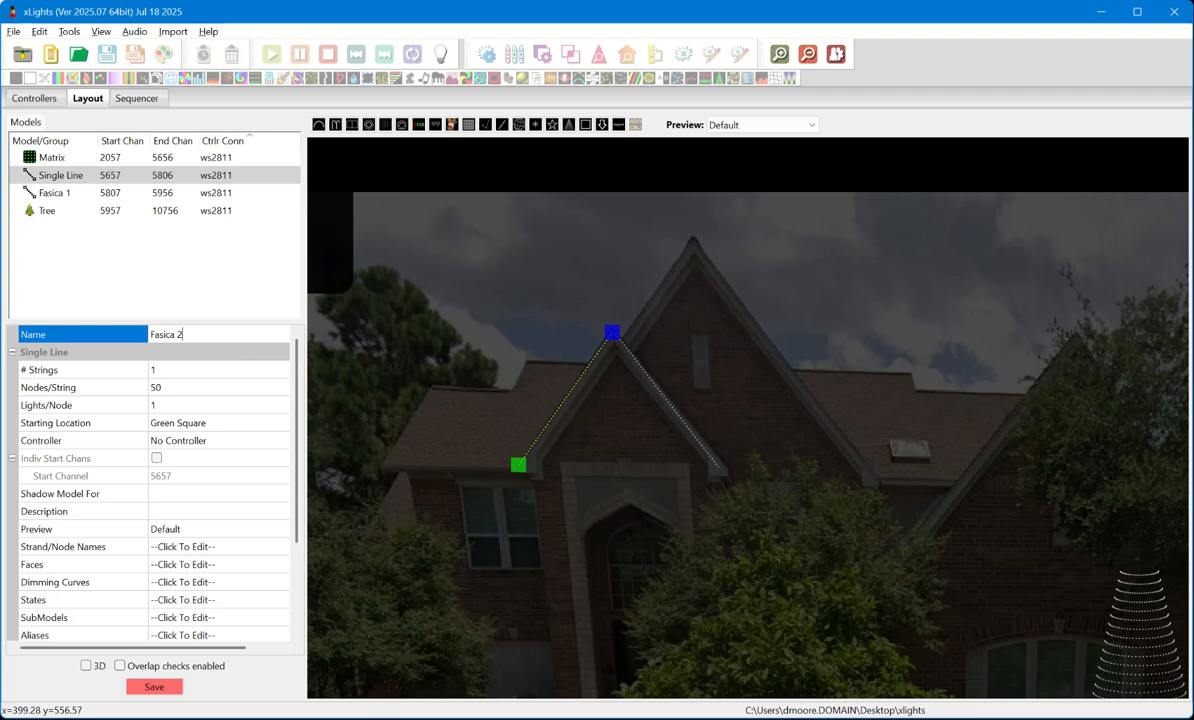
key("Return")
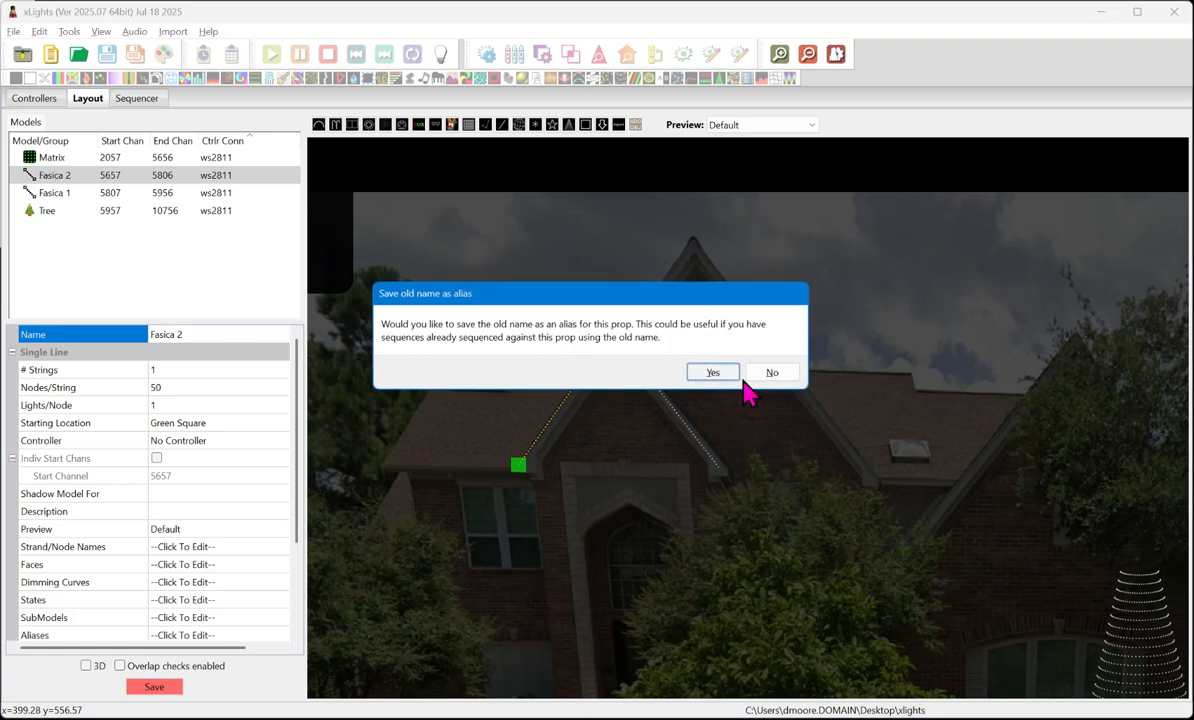
left_click(786, 373)
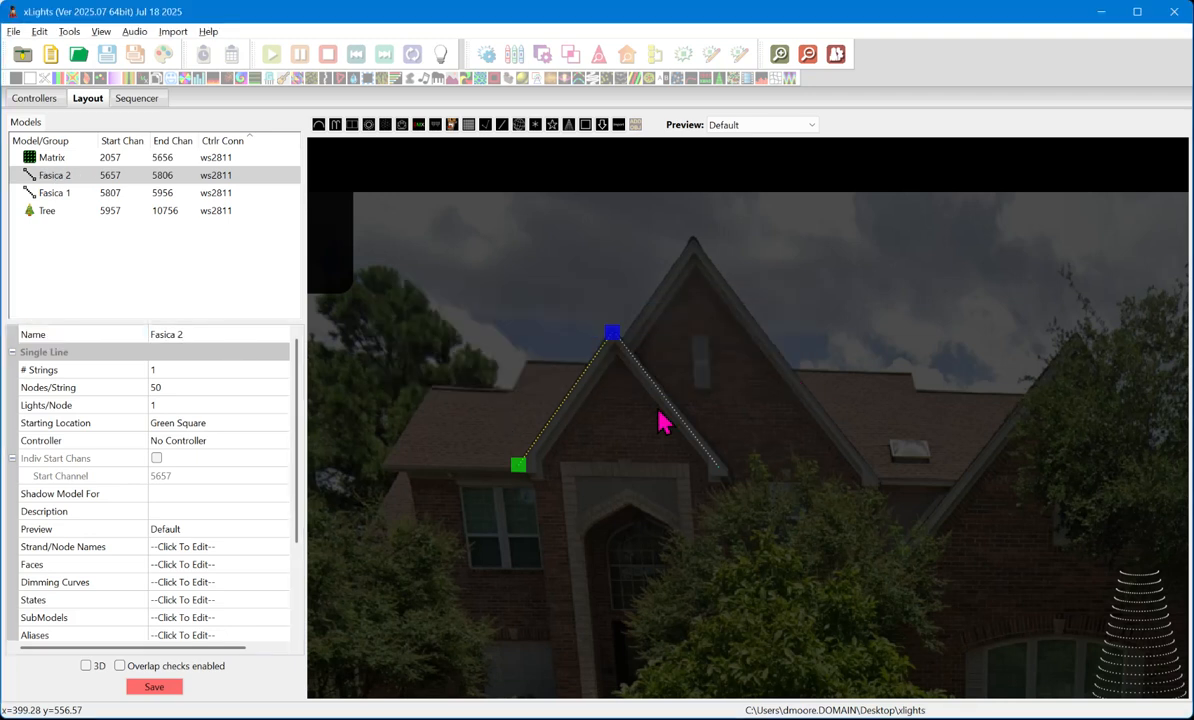
- Set the Nodes/String of the Fasica 2 line to 25
left_click(195, 387)
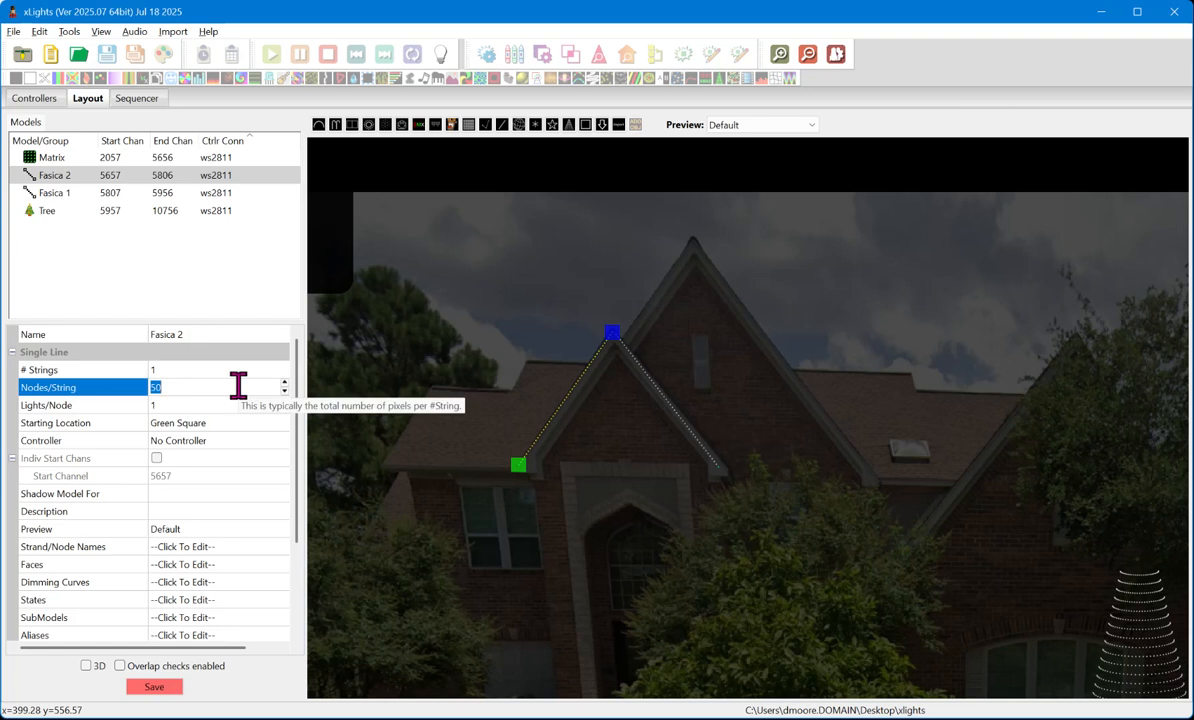
type("25")
key("Return")
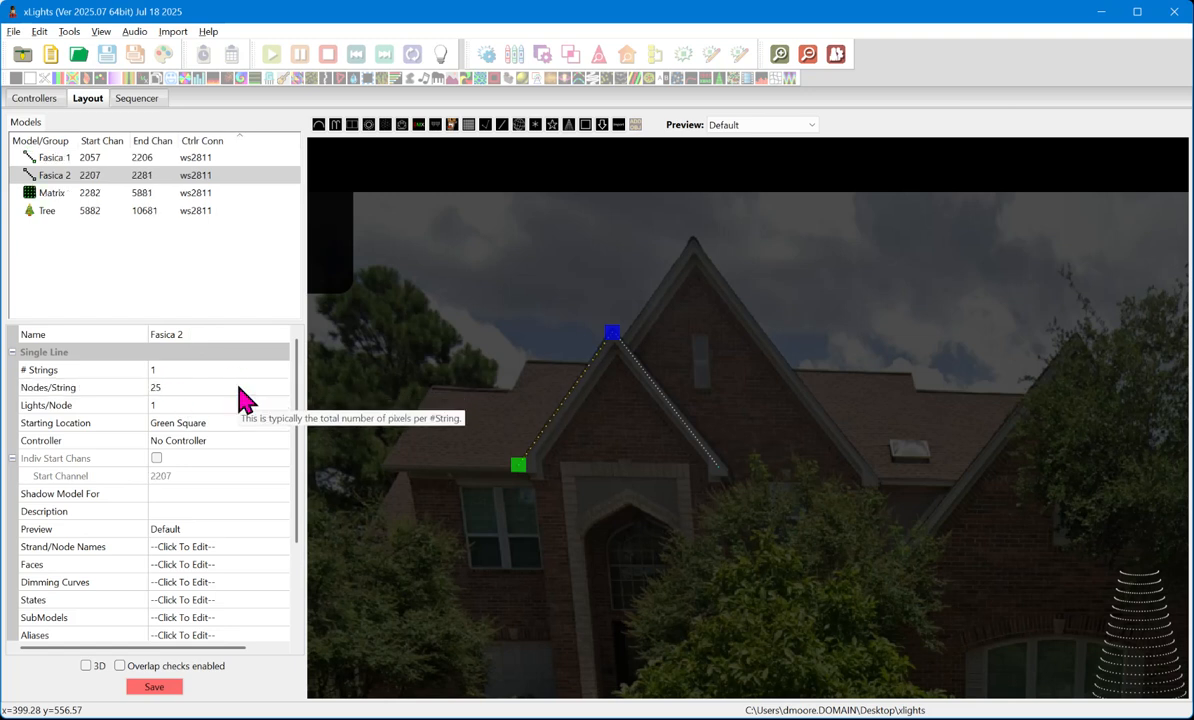
- Try 12 Nodes/String on the Fasica 1 line, raise it to 15, and select Fasica 2 to compare the pixel spacing
left_click(62, 158)
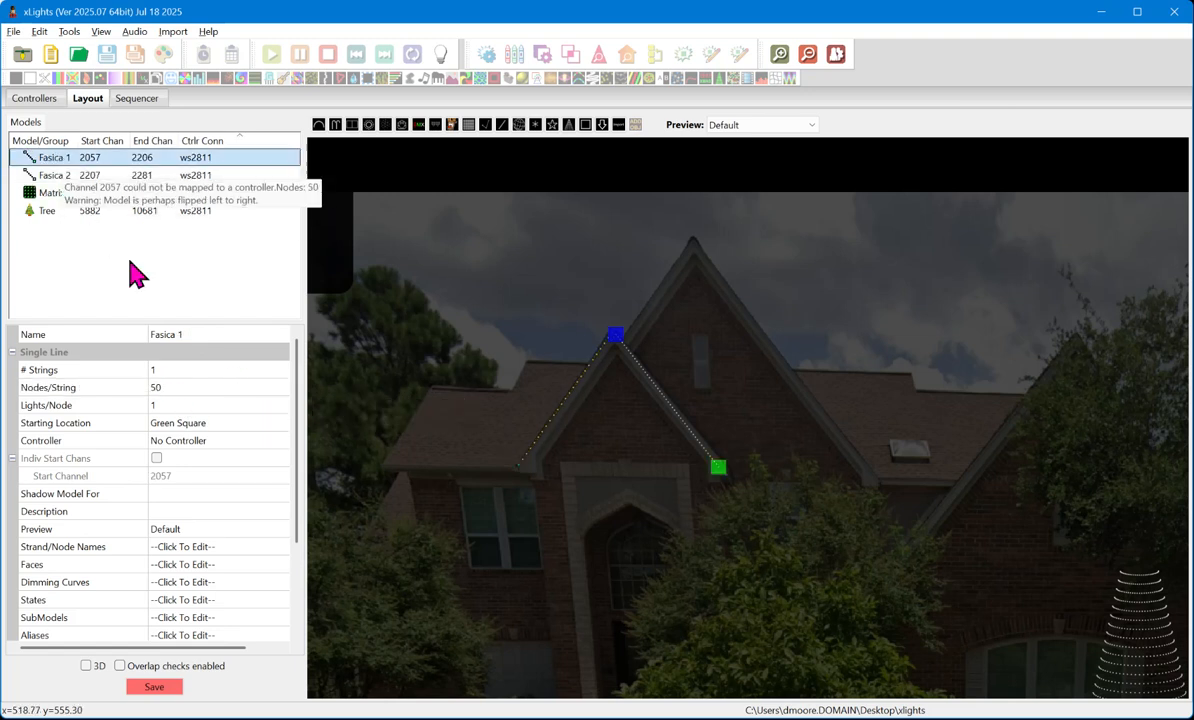
left_click(167, 391)
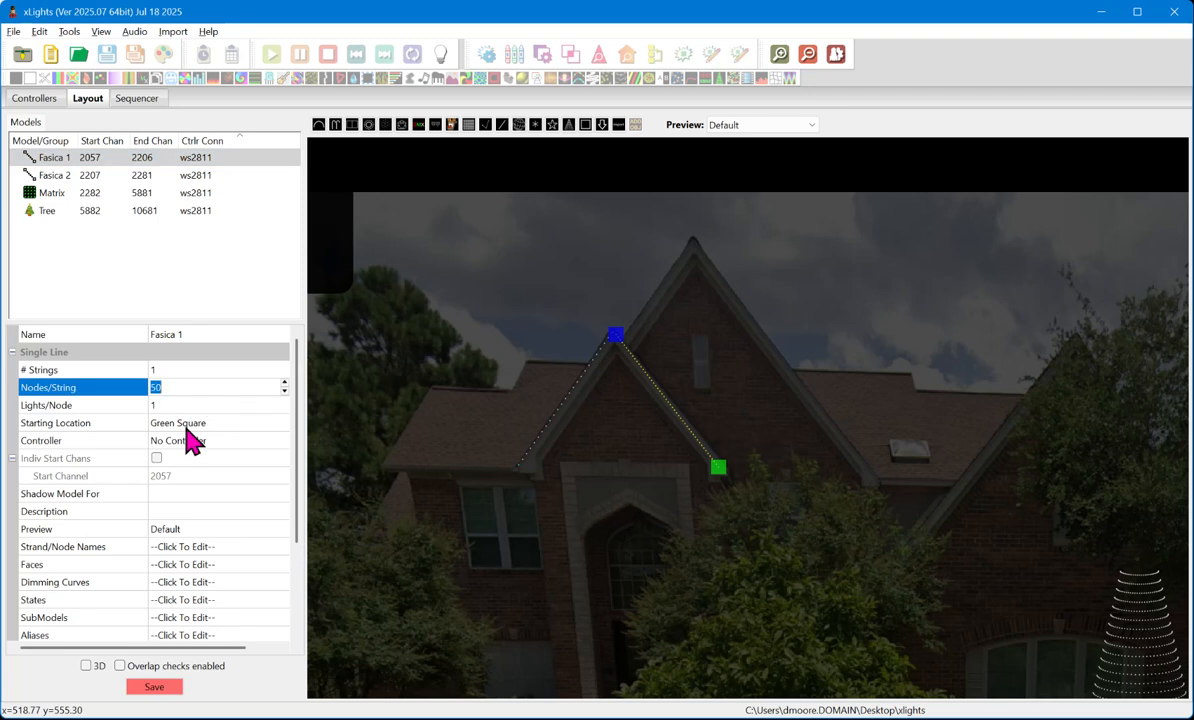
type("12")
key("Return")
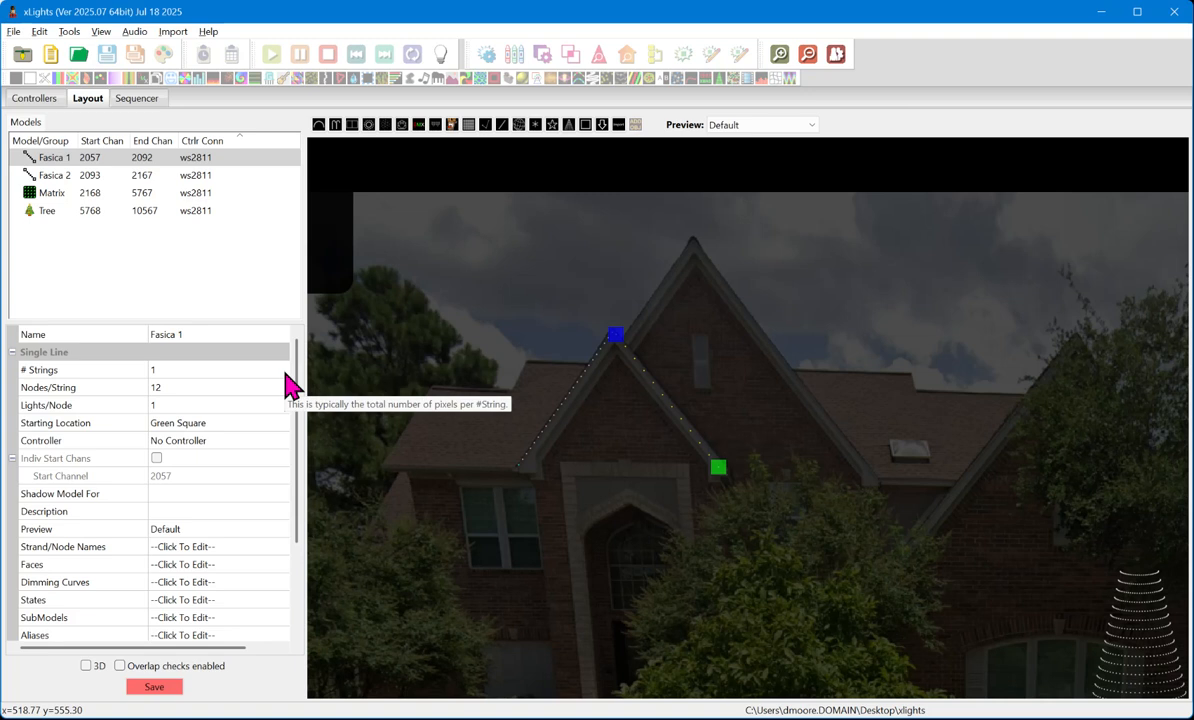
scroll(703, 394, "up", 2)
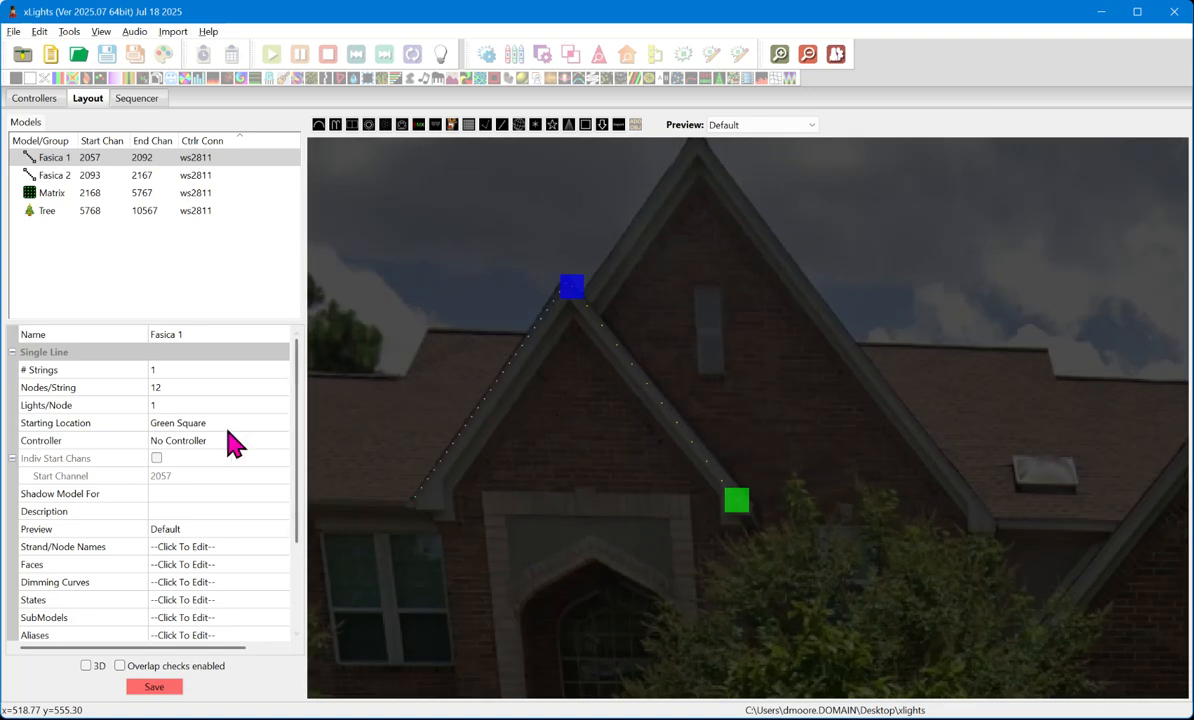
left_click(173, 391)
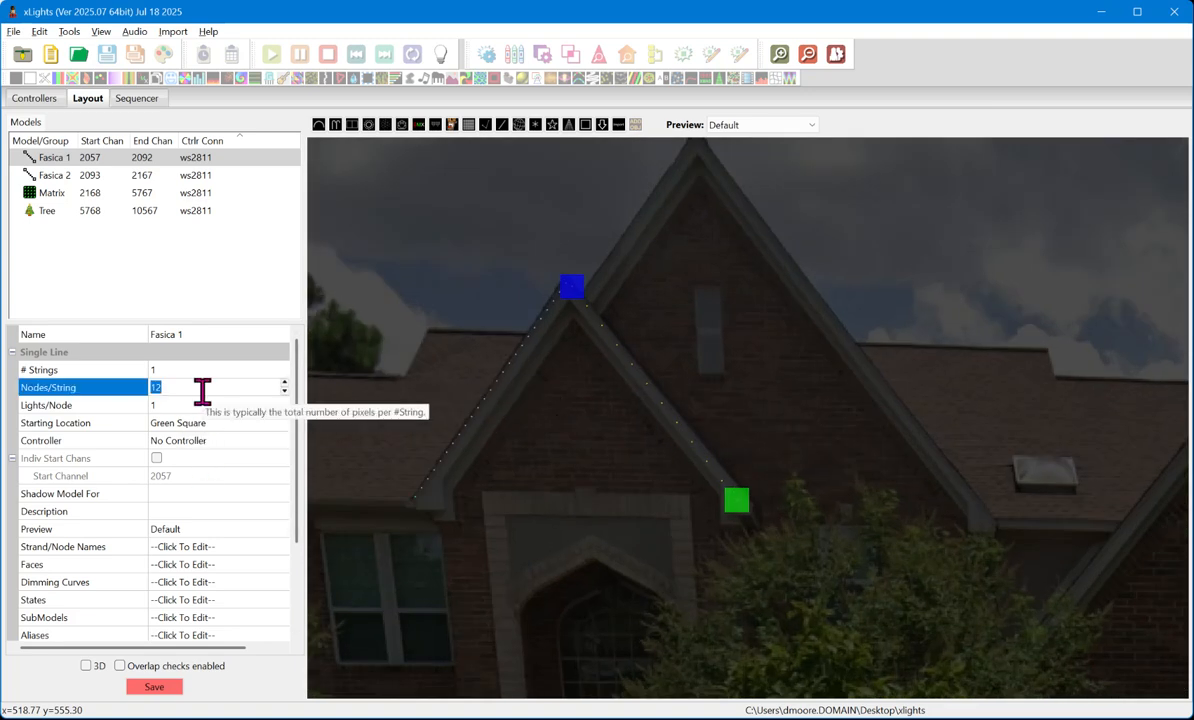
type("15")
key("Return")
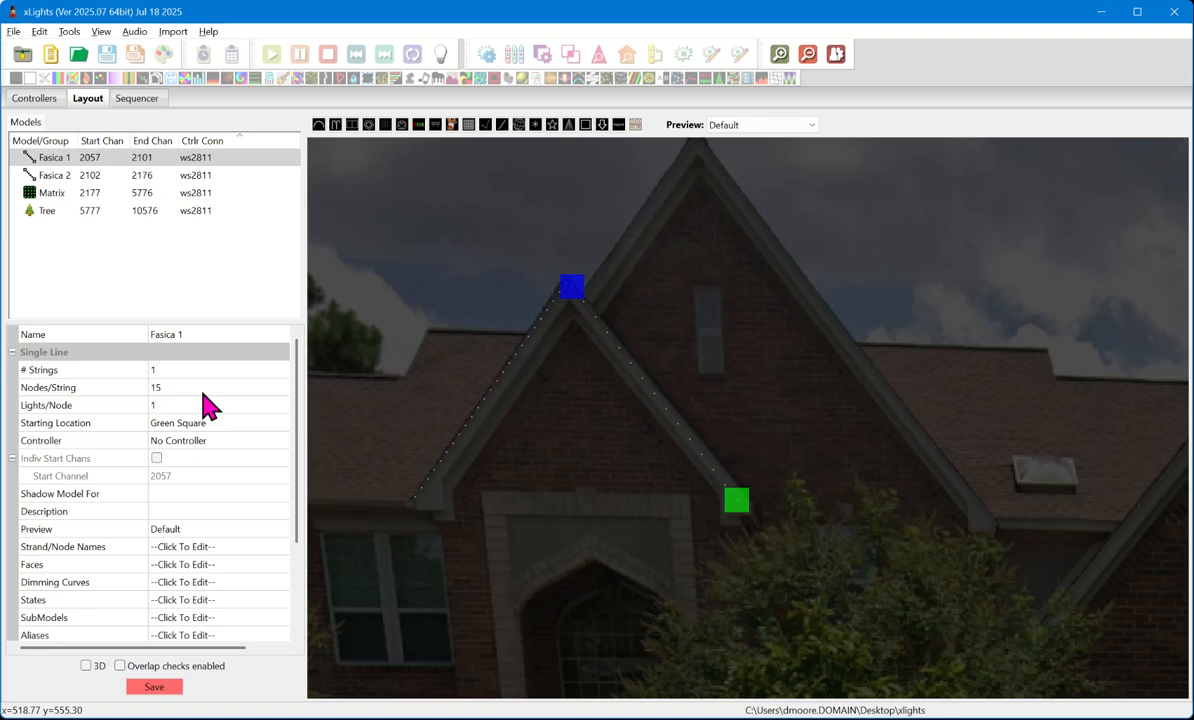
left_click(468, 446)
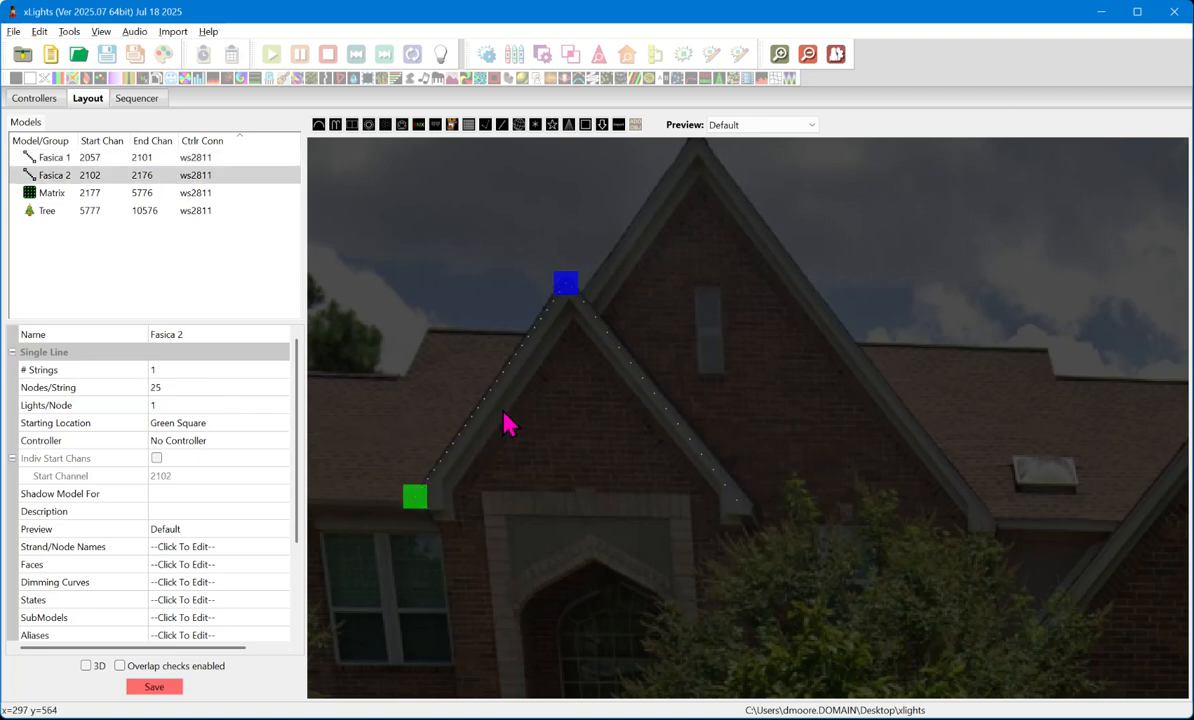
- Reposition the tree model slightly on the front lawn, a little closer to the street
scroll(795, 525, "down", 3)
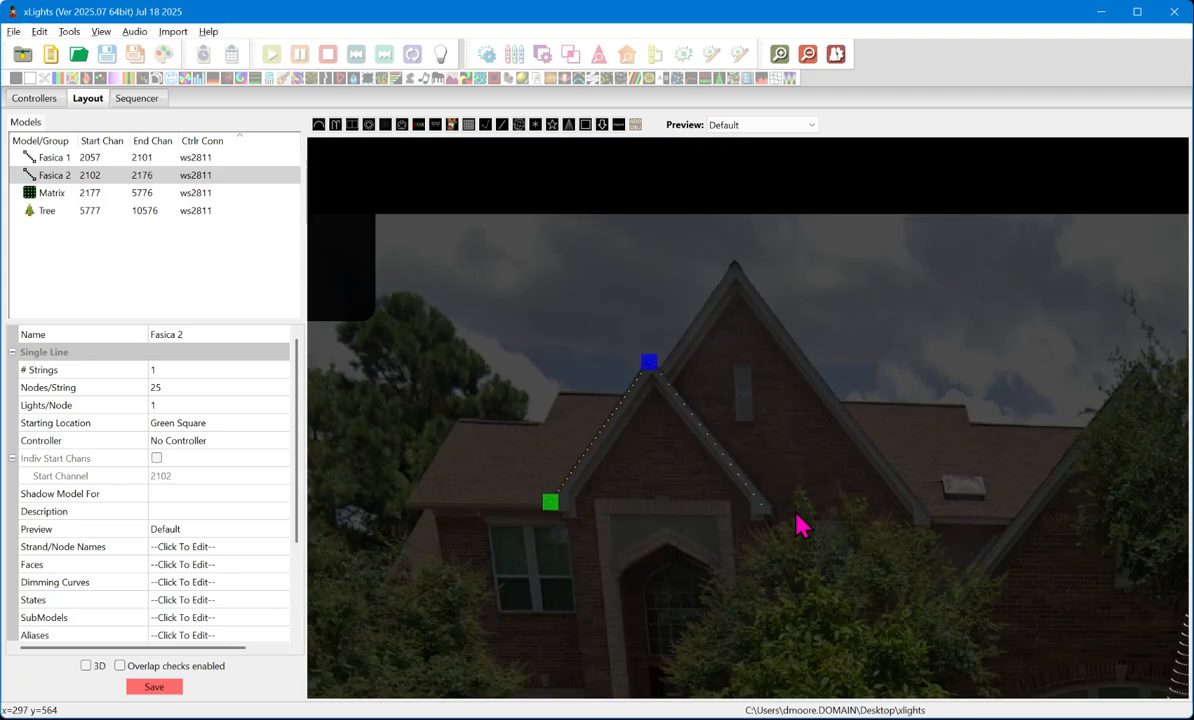
scroll(795, 525, "down", 6)
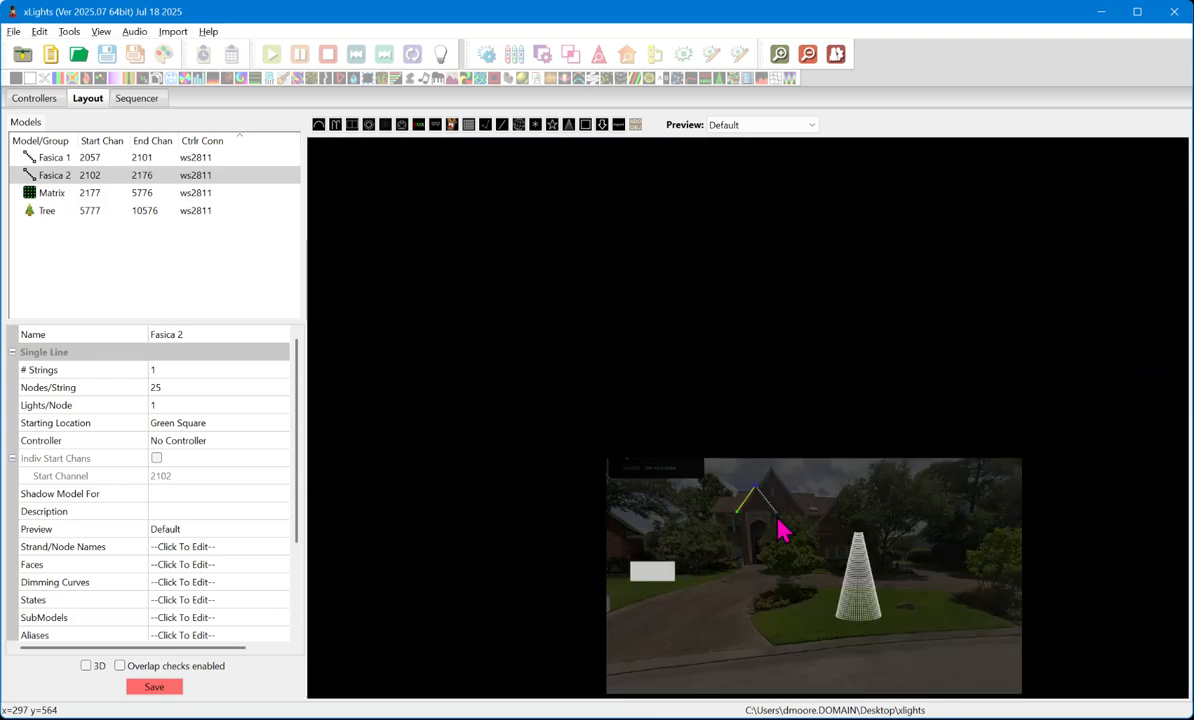
scroll(789, 482, "up", 8)
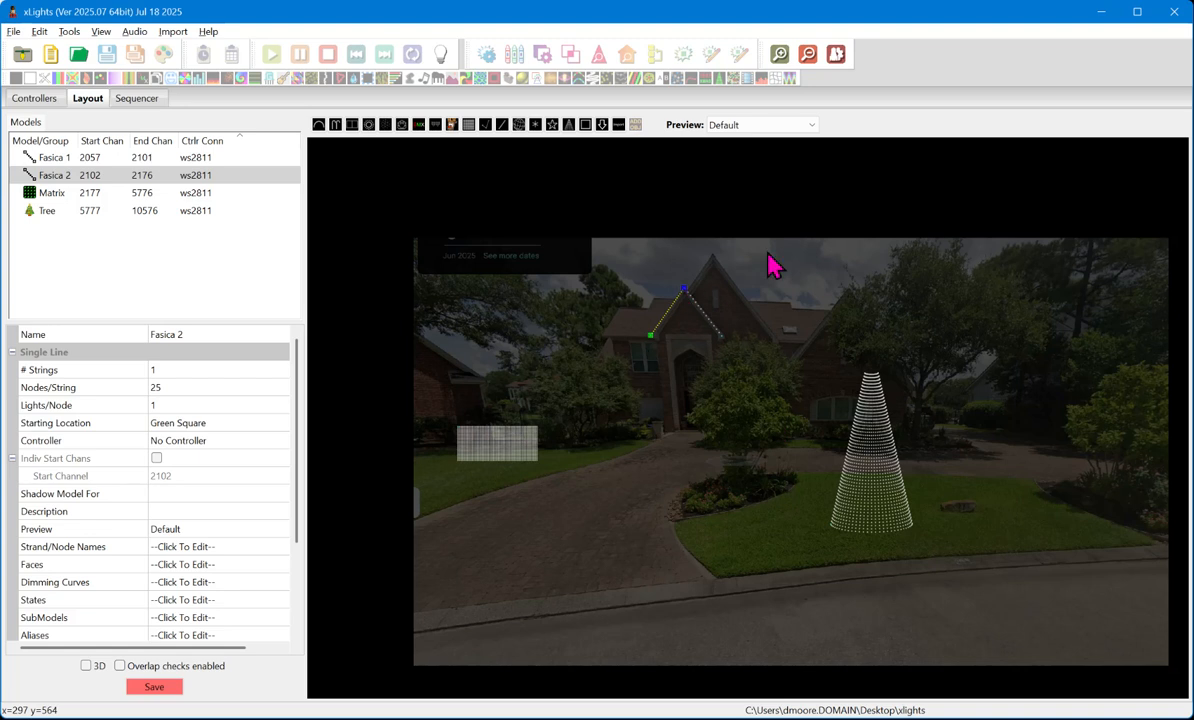
scroll(927, 480, "up", 3)
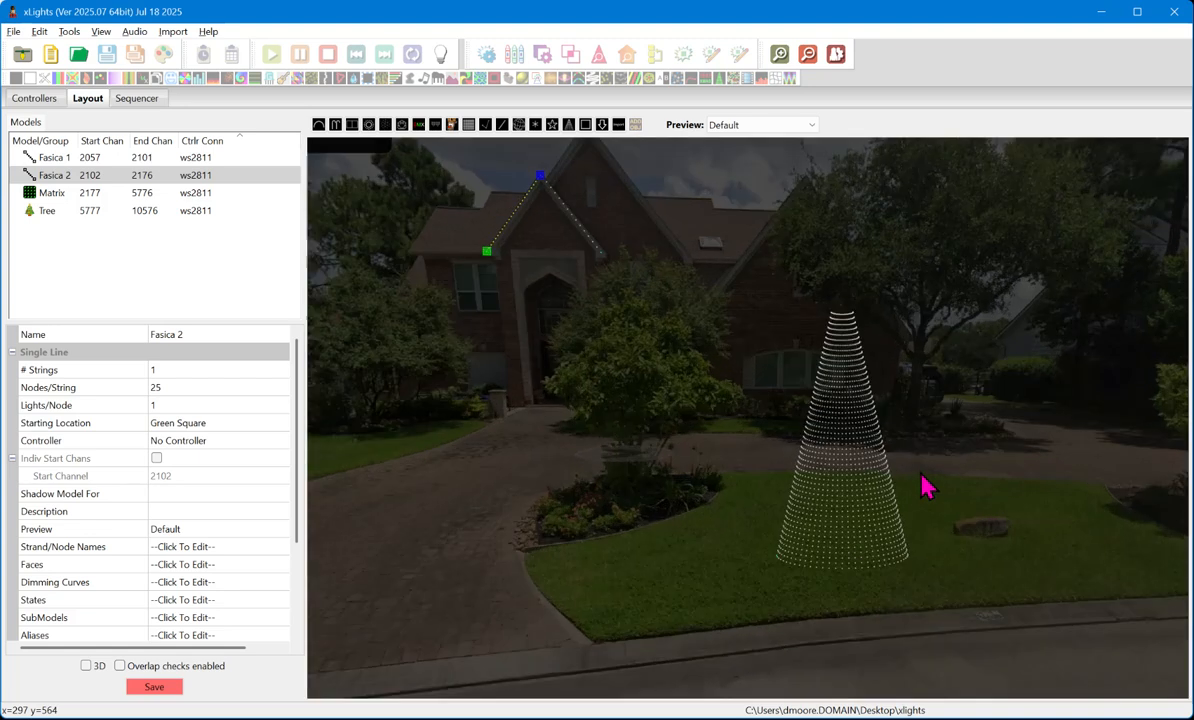
left_click(868, 452)
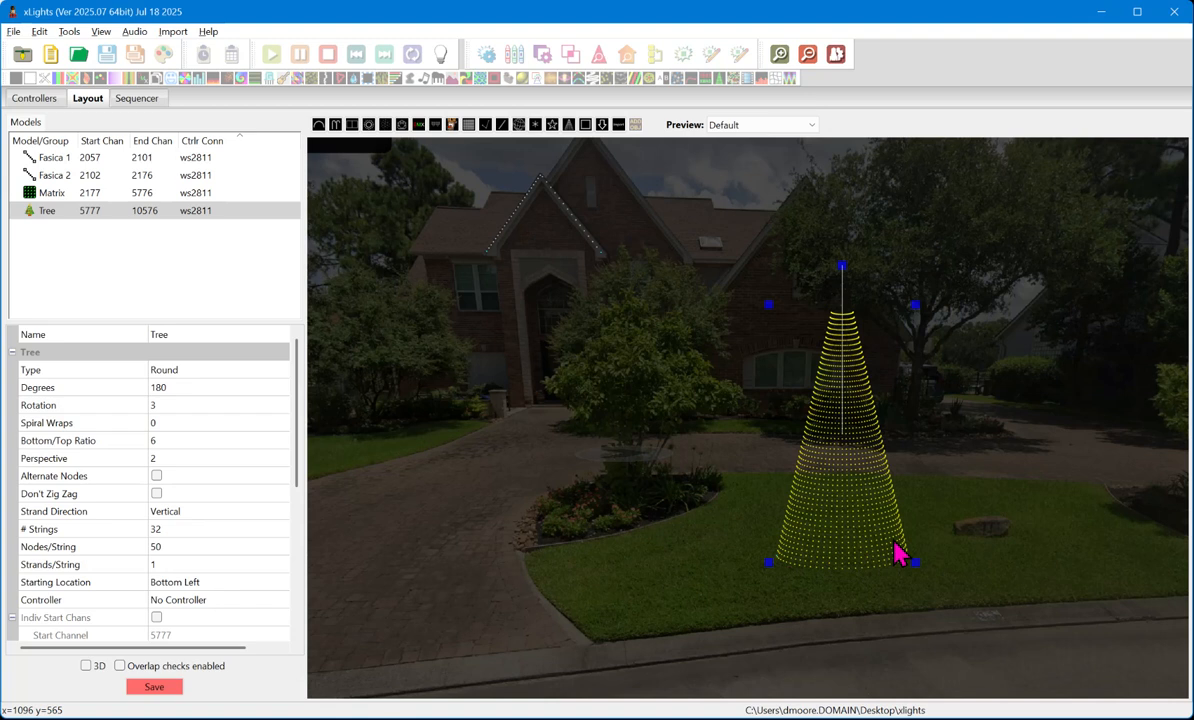
mouse_move(875, 555)
left_mouse_down()
mouse_move(879, 517)
mouse_move(869, 531)
left_mouse_up()
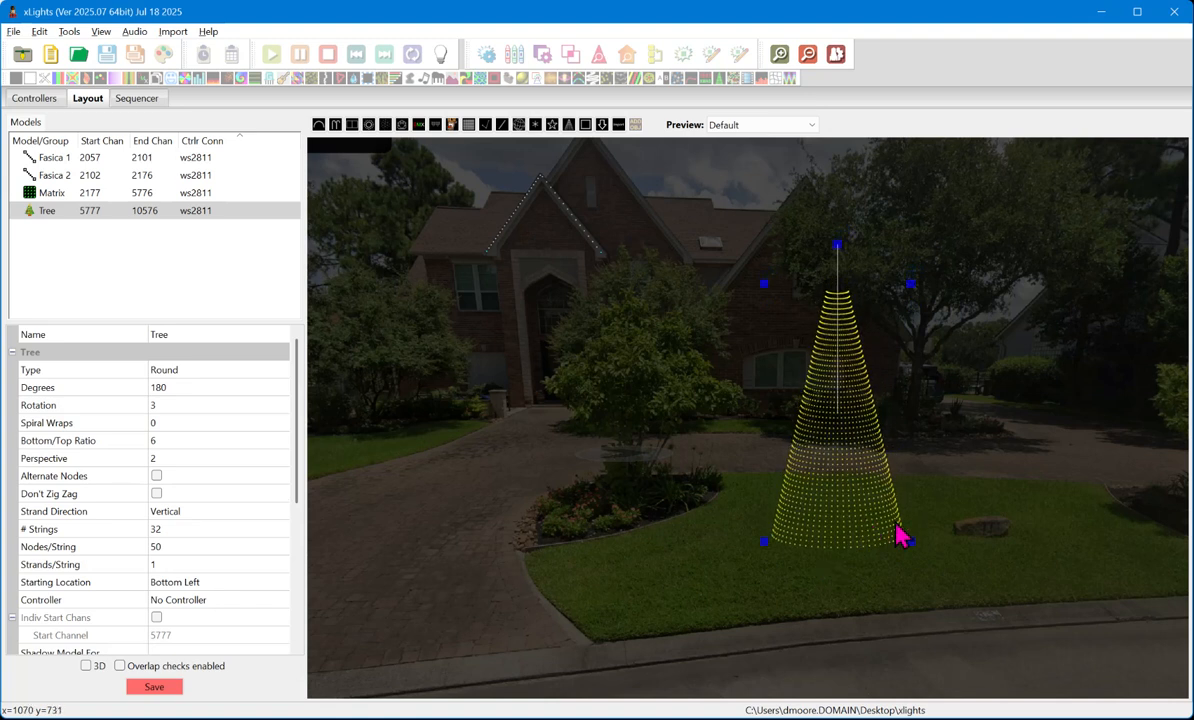
left_click_drag(797, 490, 813, 514)
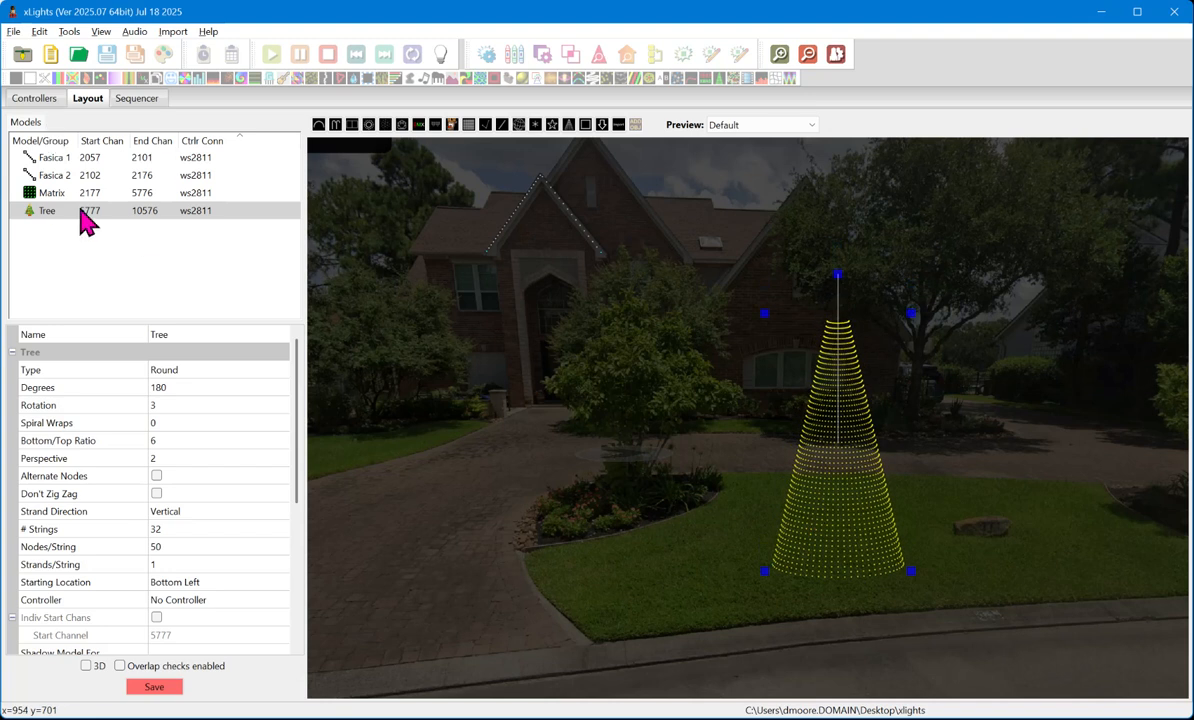
- Deselect the tree and switch from the layout to the Sequencer
left_click(713, 438)
scroll(594, 488, "down", 3)
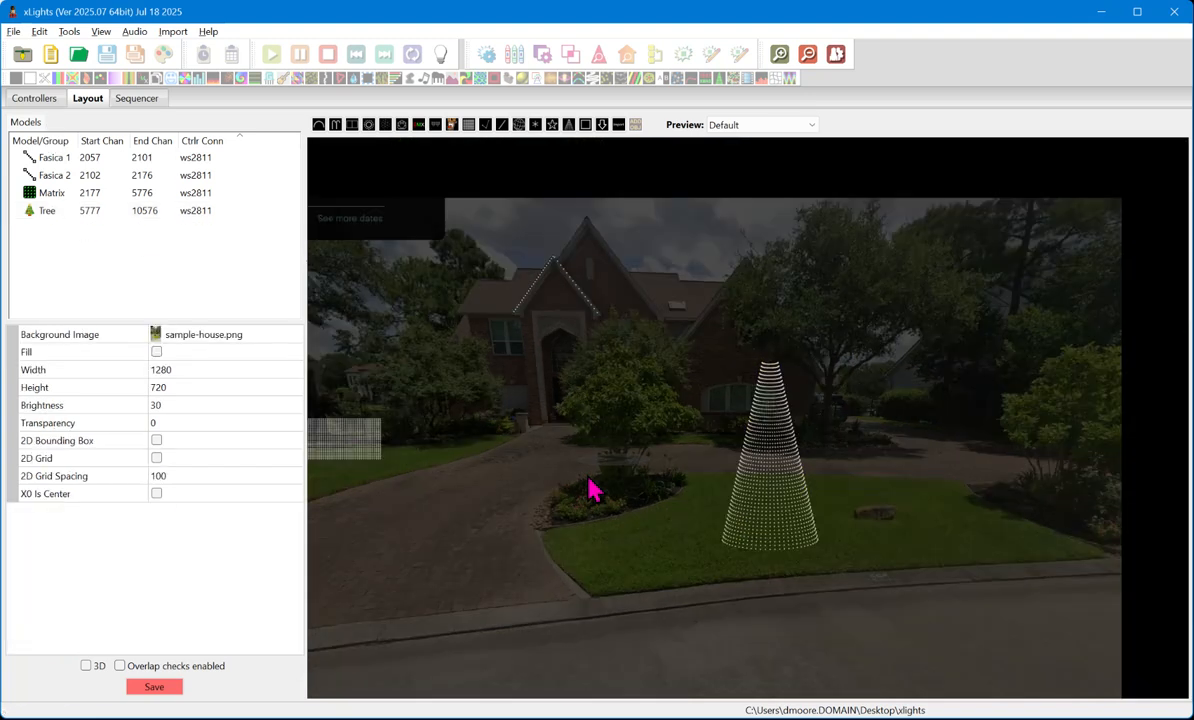
left_click(118, 98)
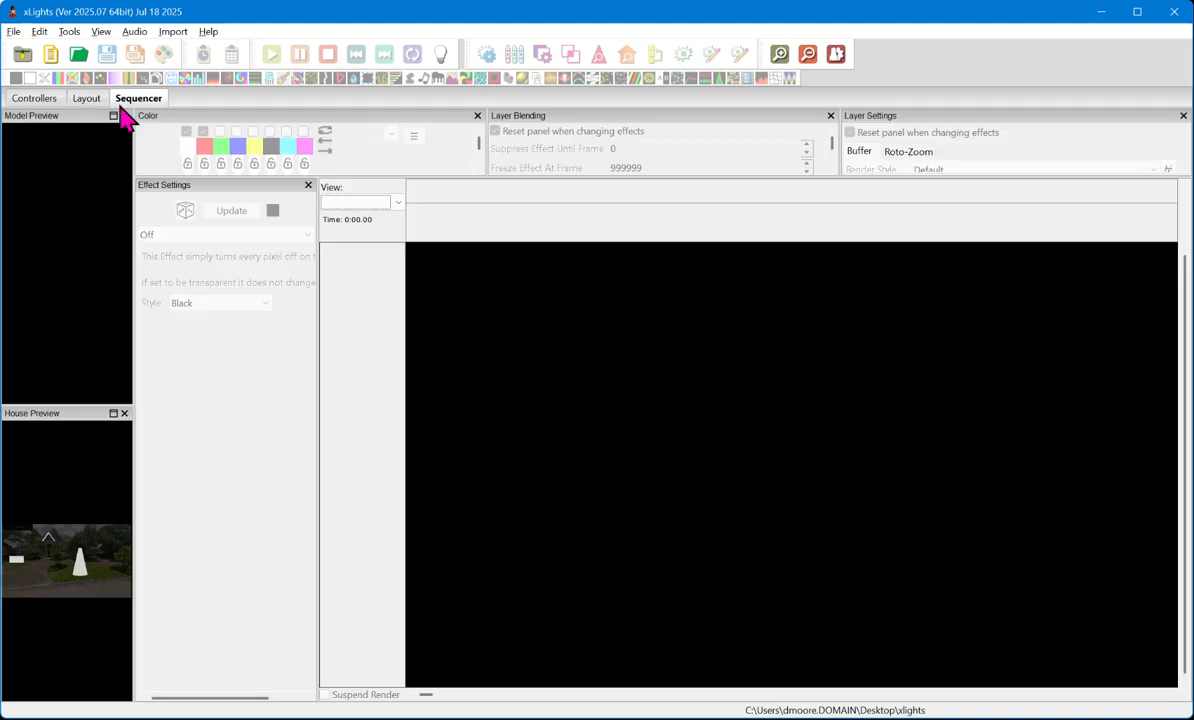
- Create a new Animation sequence with 20fps (50ms) timing
left_click(14, 31)
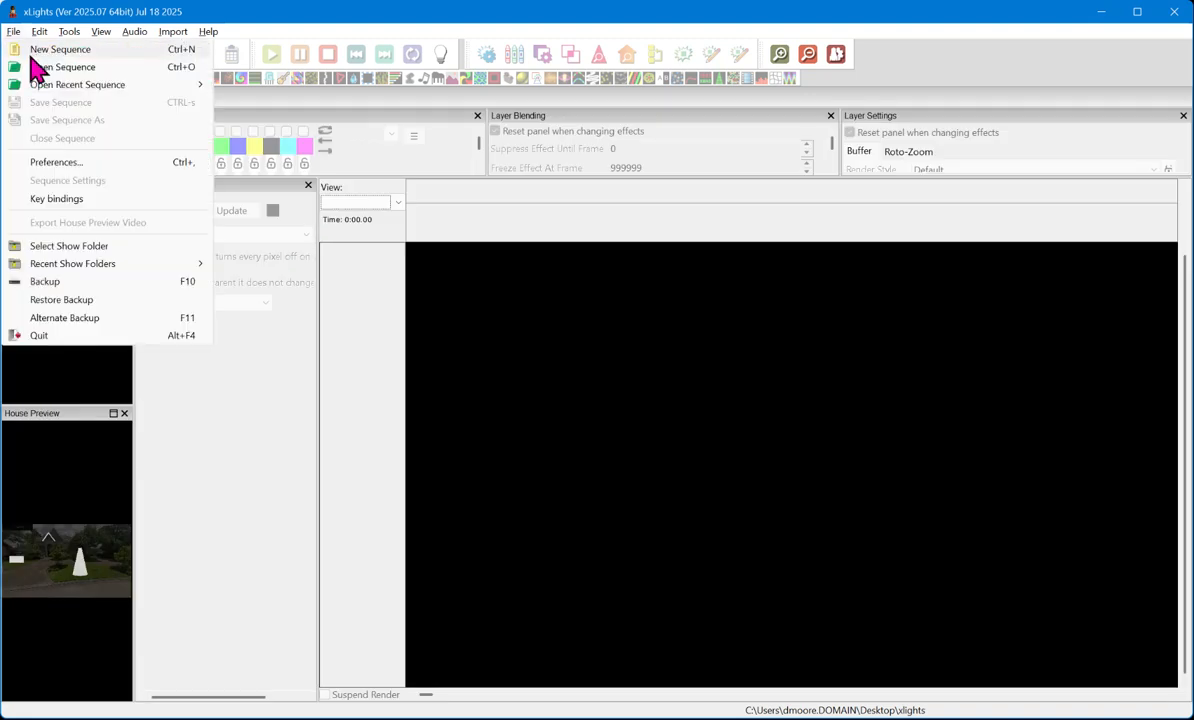
left_click(36, 47)
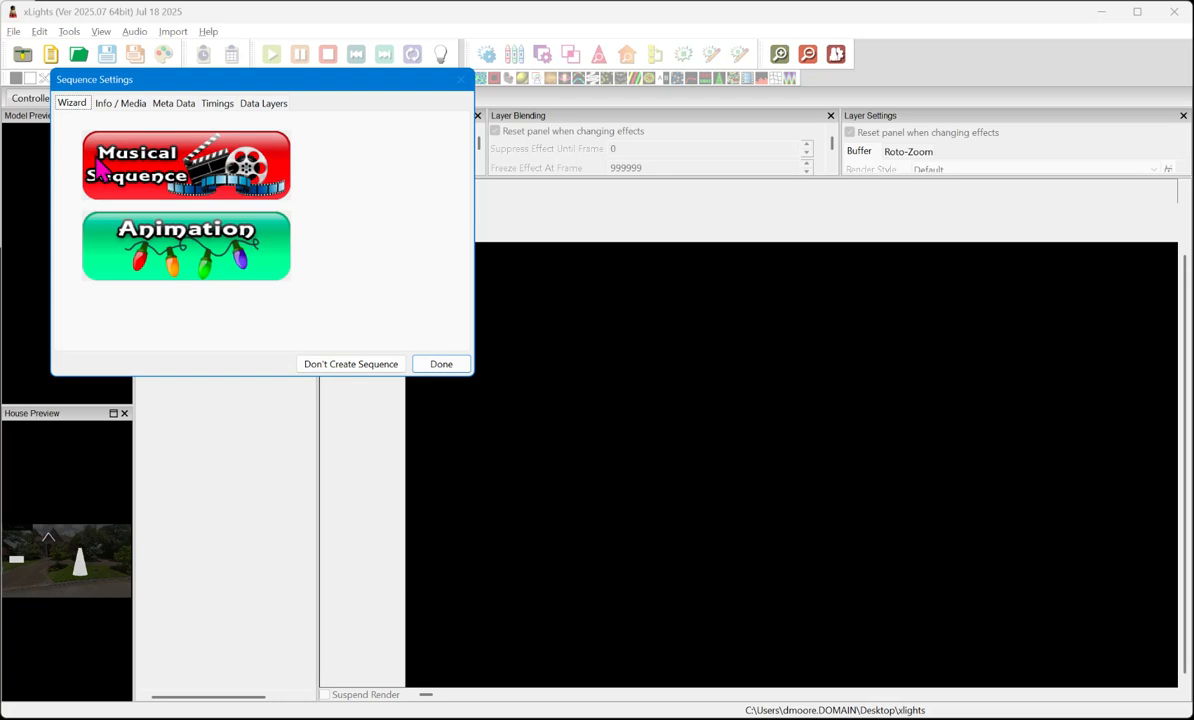
left_click(195, 230)
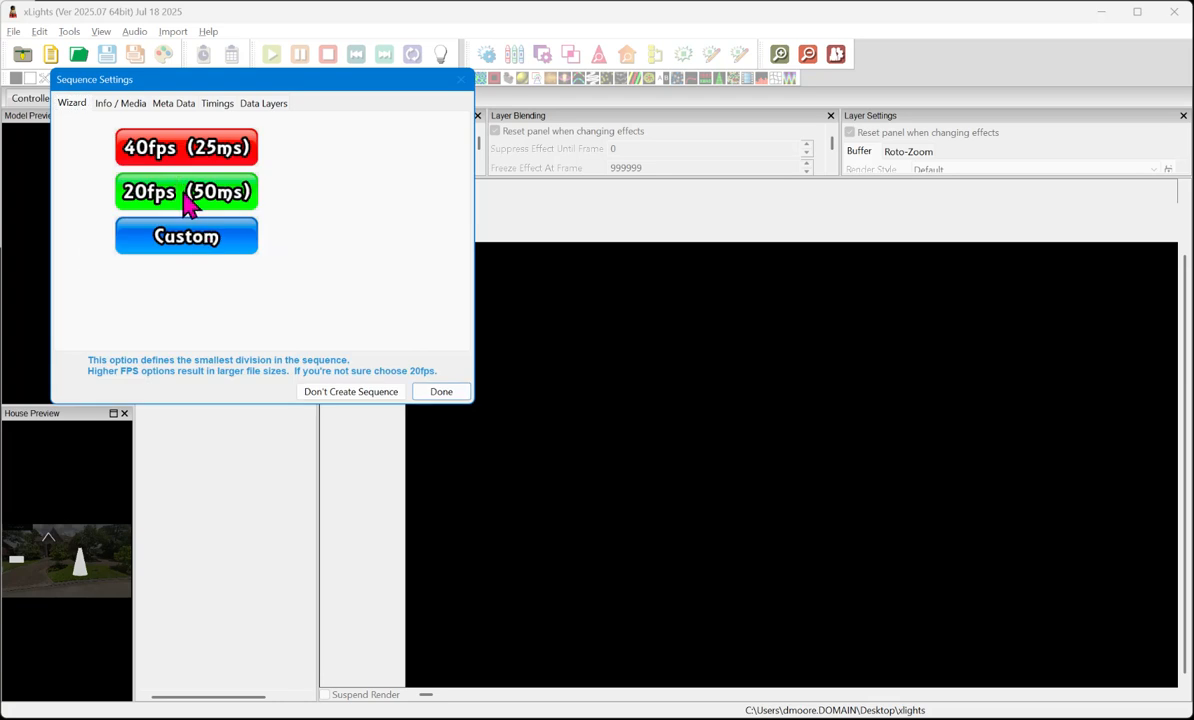
left_click(190, 200)
left_click(190, 240)
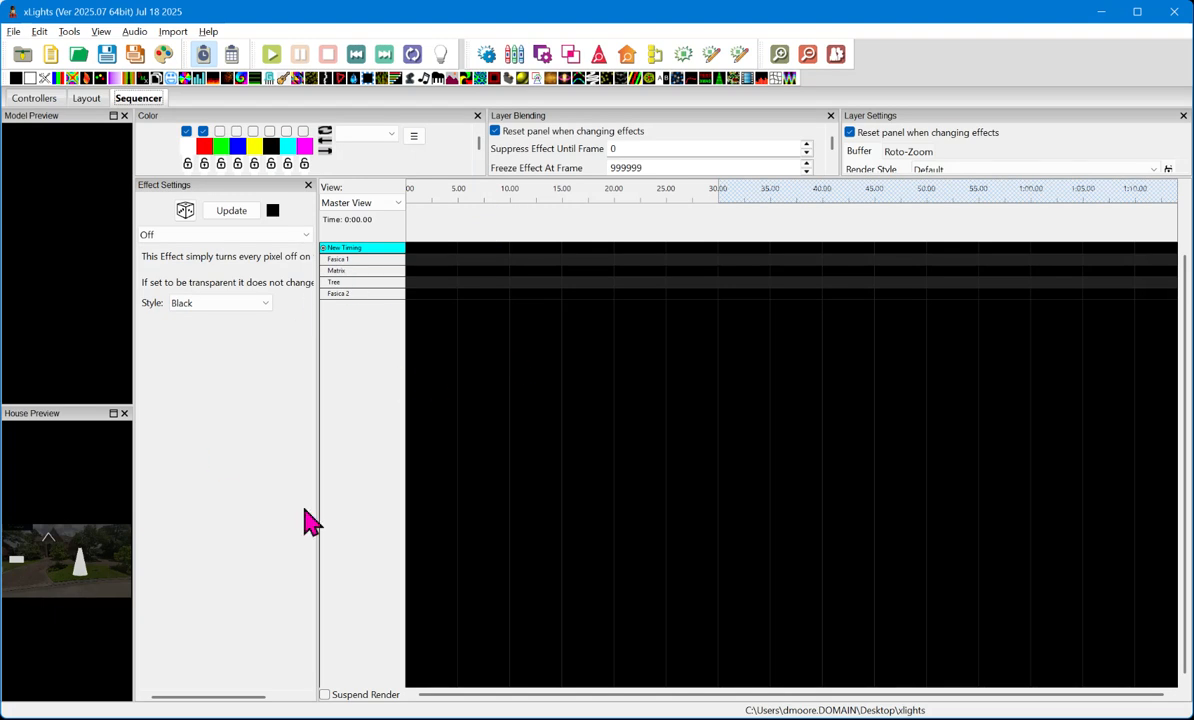
- Widen the Model Preview and House Preview panels, keeping Effect Settings narrow enough to leave room for the timeline
left_click_drag(318, 500, 853, 473)
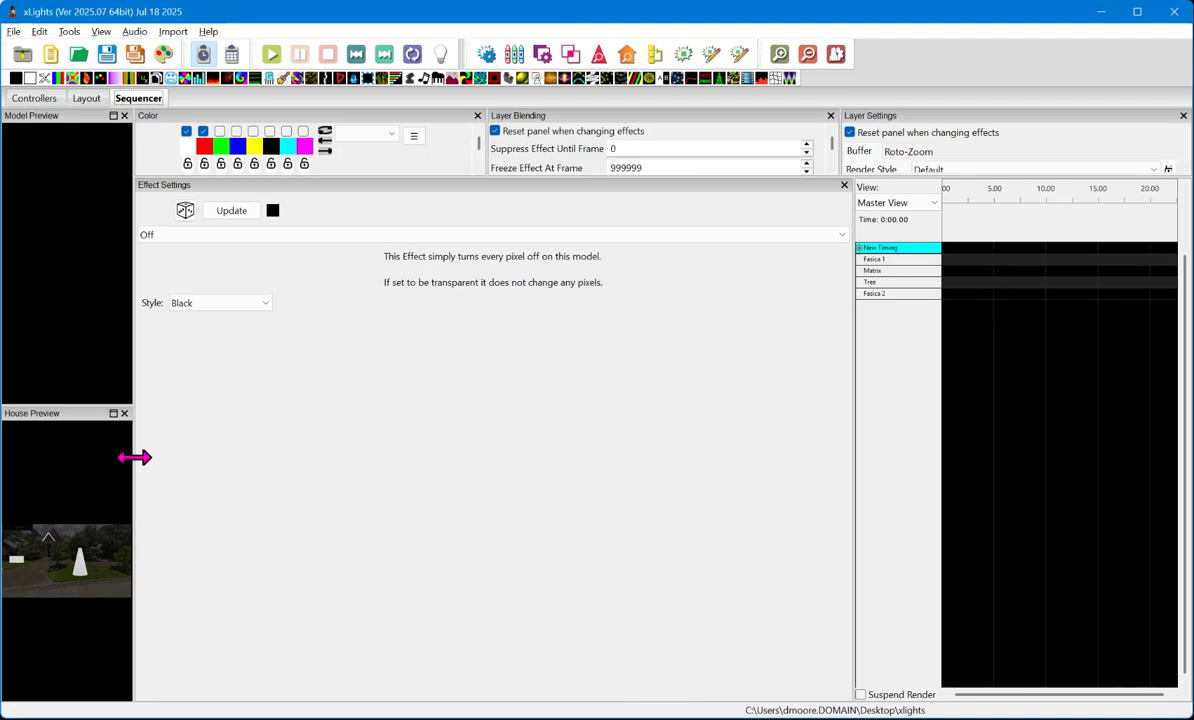
left_click_drag(134, 452, 540, 449)
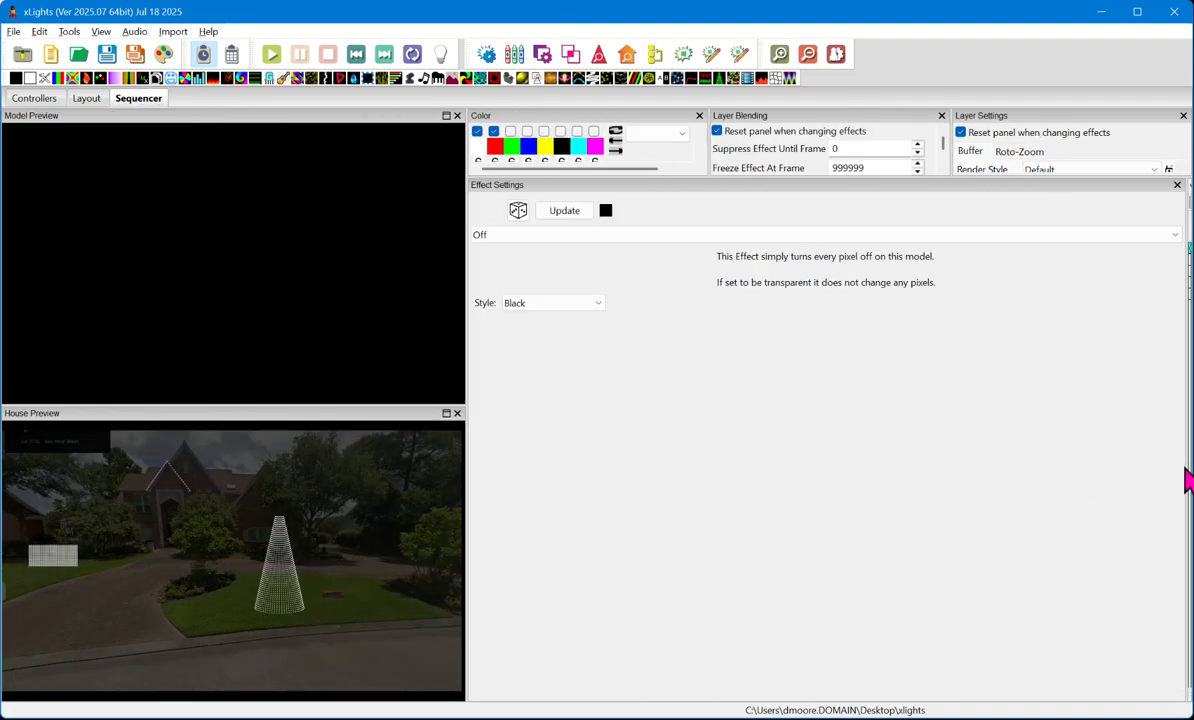
left_click_drag(1180, 464, 629, 478)
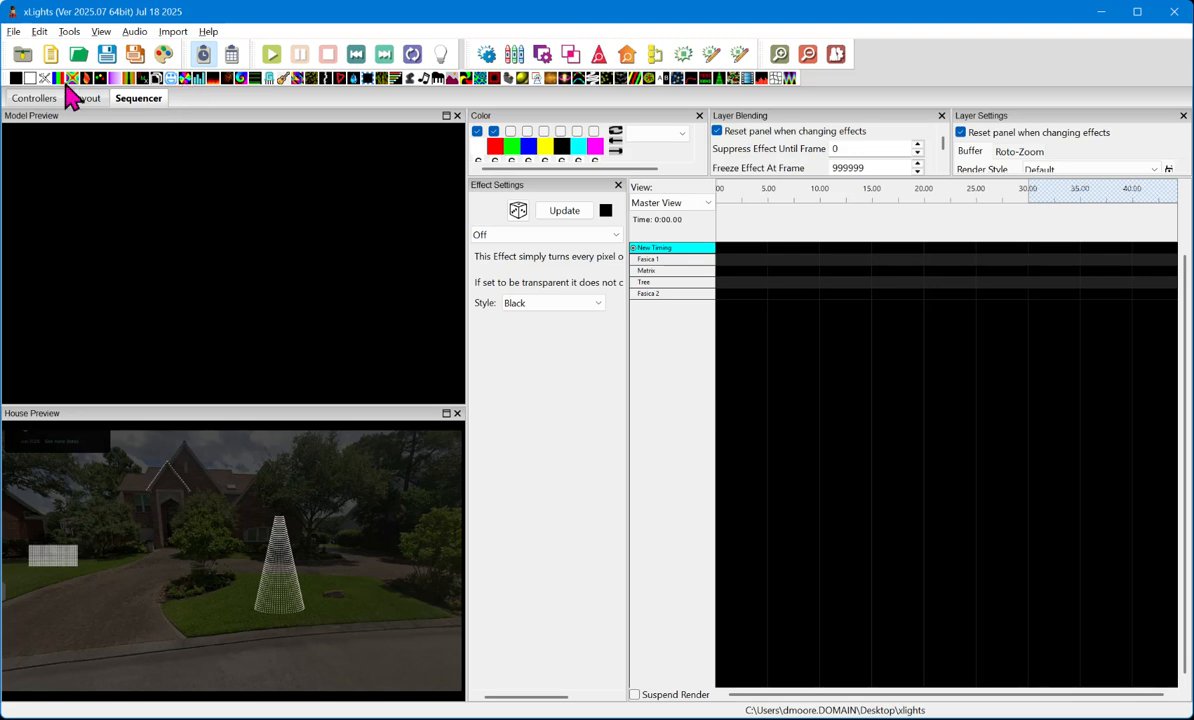
- Add a Butterfly effect near the start of the Matrix row and extend its end to about 14 seconds
left_click_drag(60, 78, 737, 277)
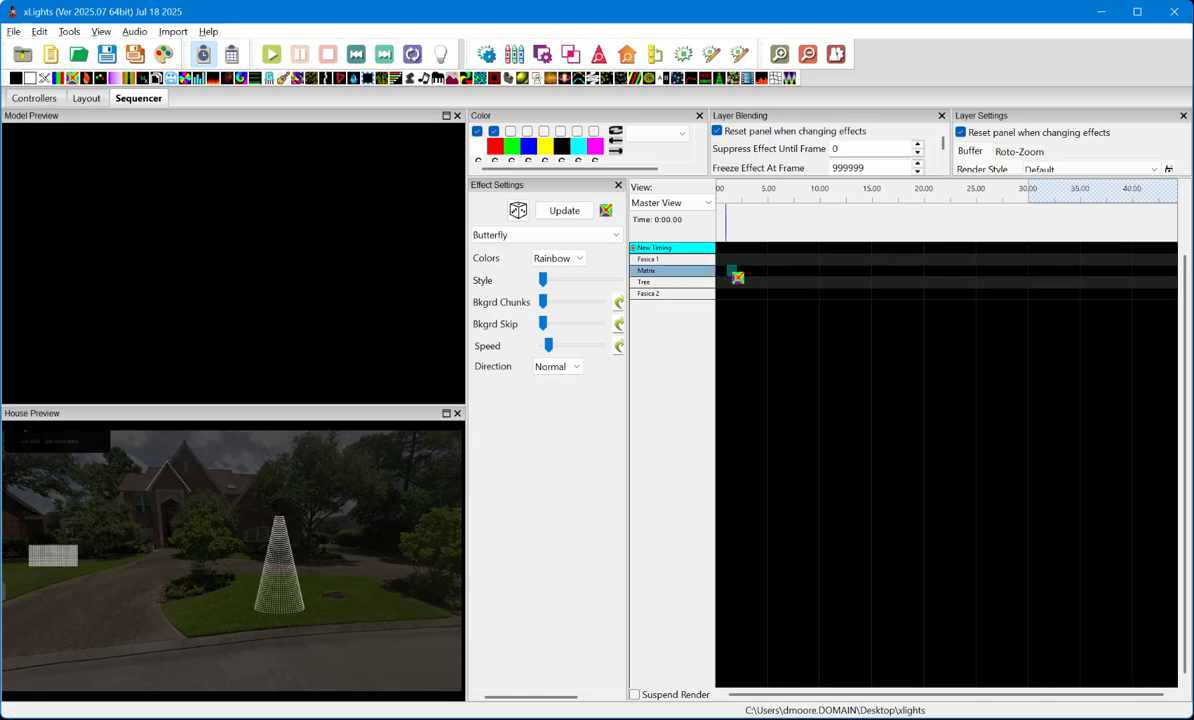
left_click_drag(737, 277, 733, 275)
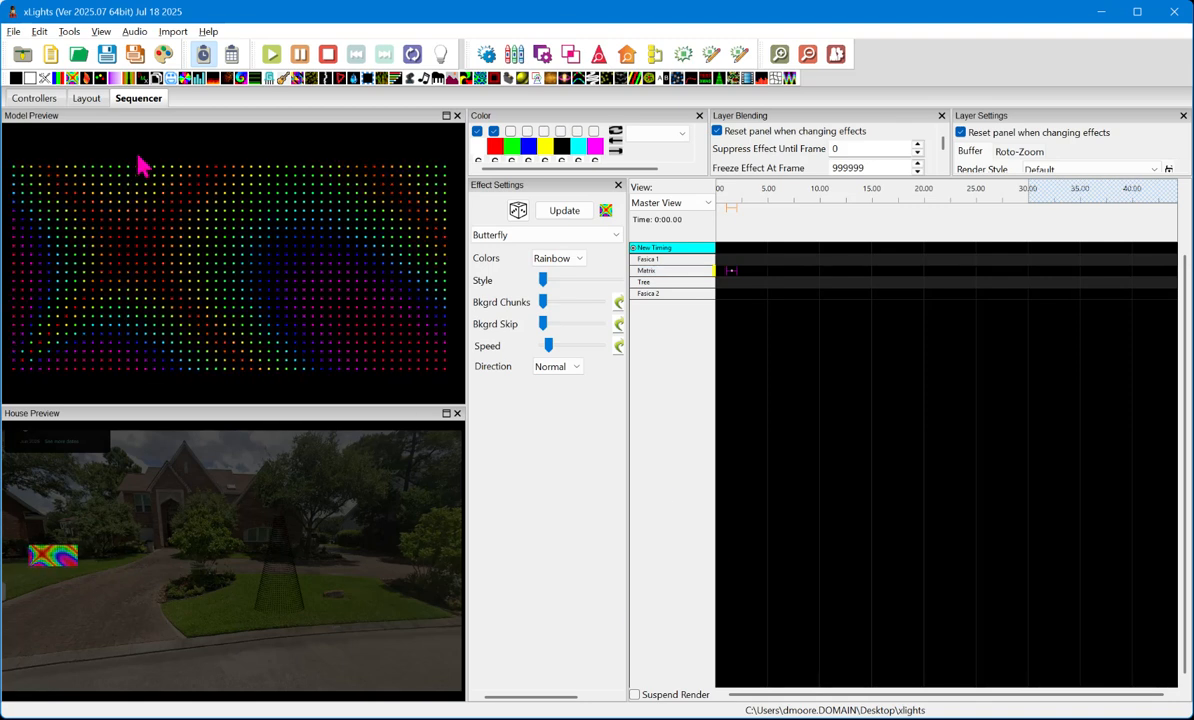
left_click_drag(741, 272, 857, 272)
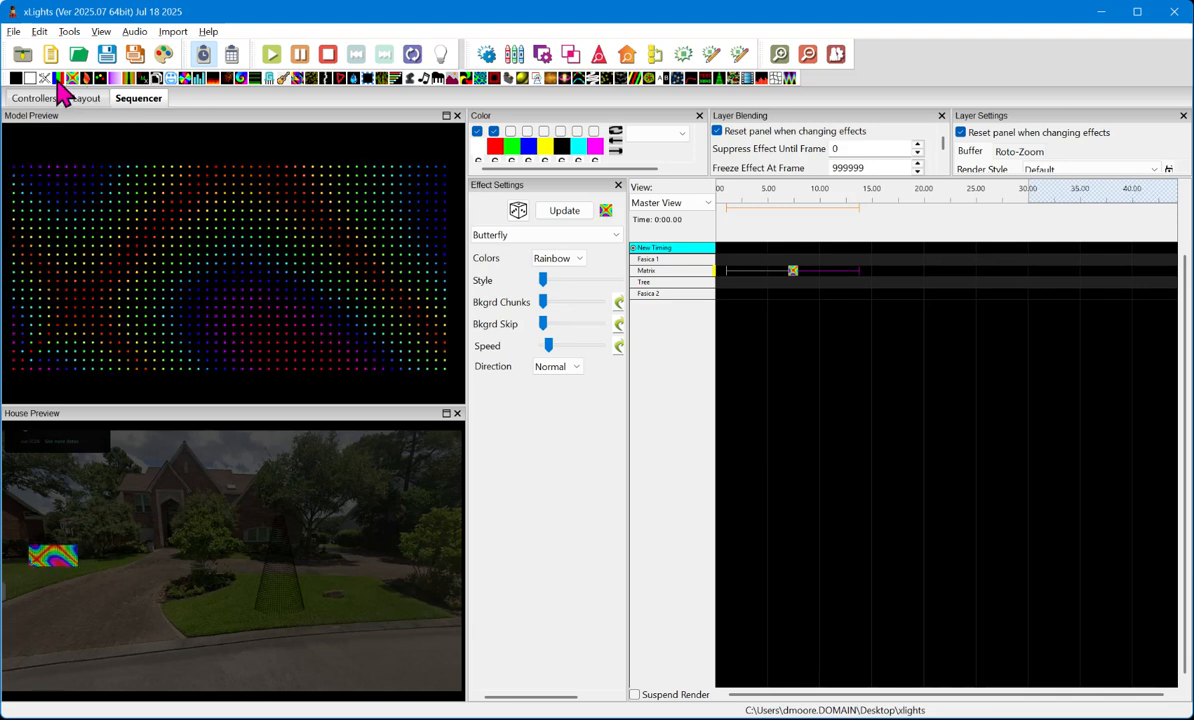
- Add a Bars effect to the Tree row ending at about 14 seconds, raise its Cycles, and randomize its settings
left_click_drag(58, 78, 858, 277)
left_click(786, 345)
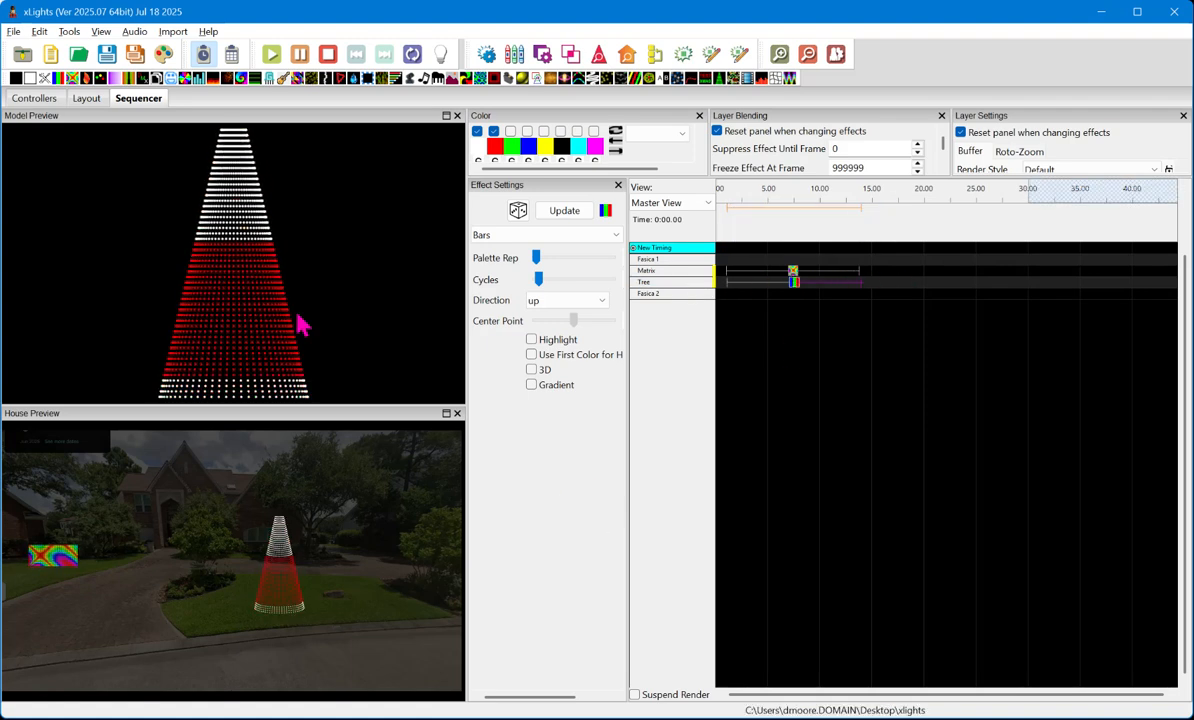
left_click(516, 212)
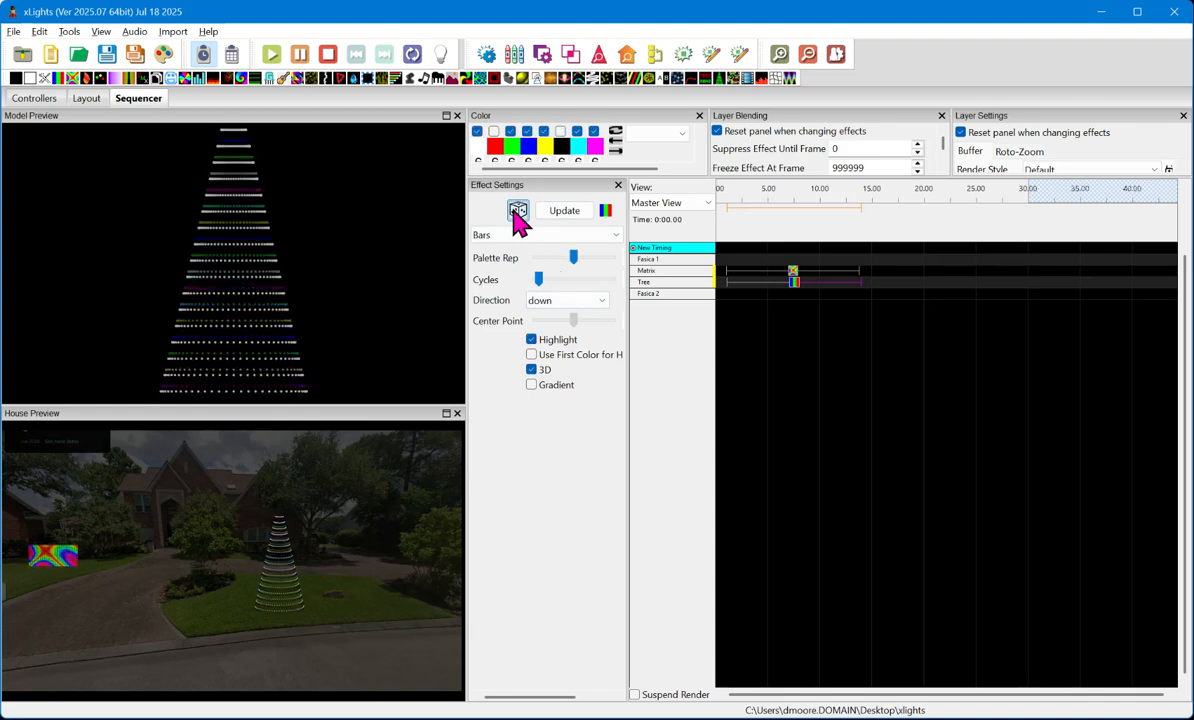
left_click(516, 212)
left_click_drag(538, 283, 590, 281)
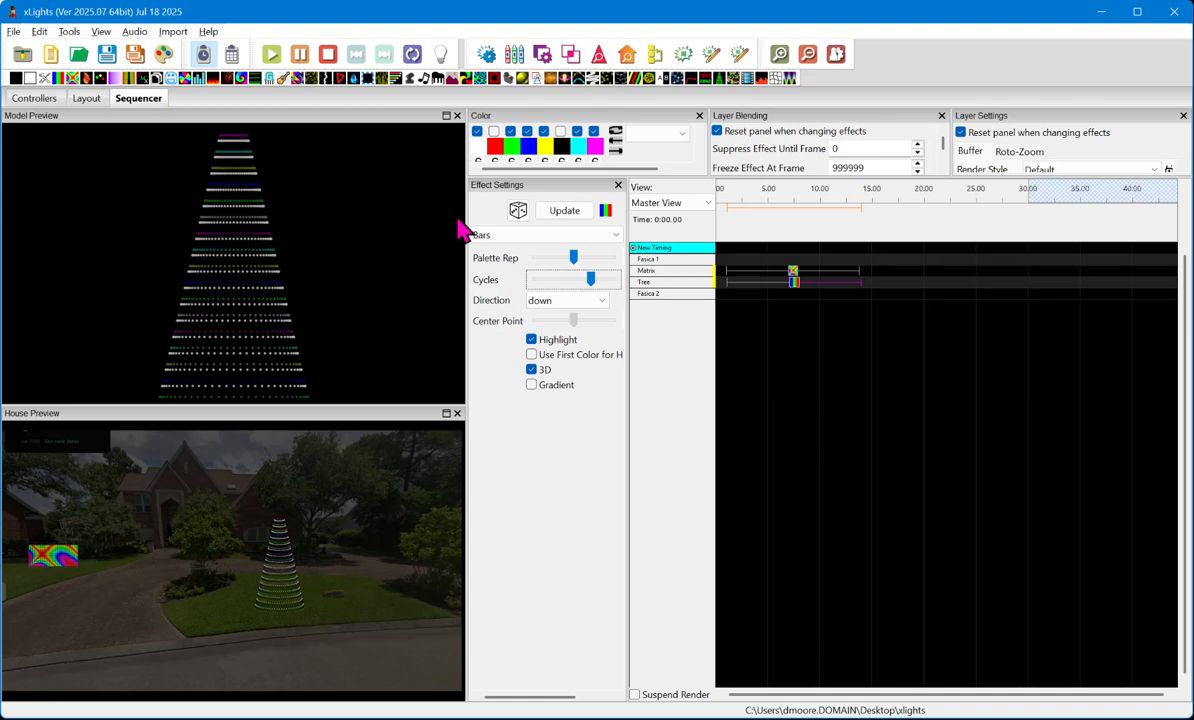
left_click(518, 210)
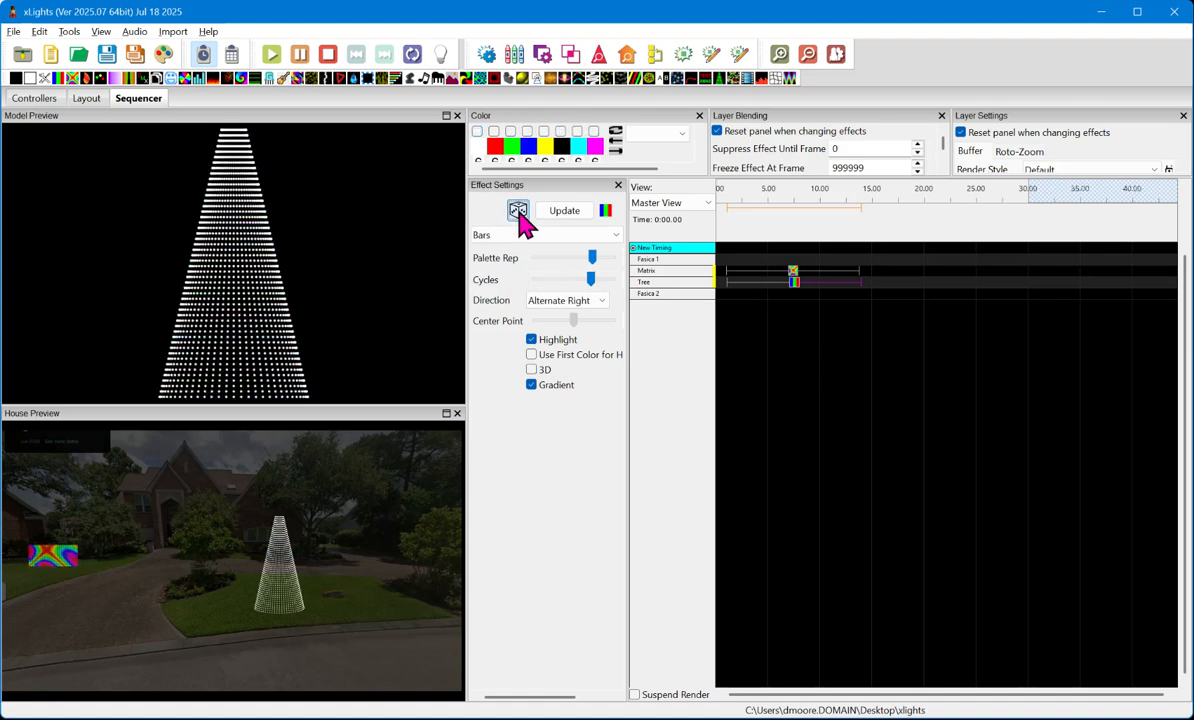
left_click(519, 213)
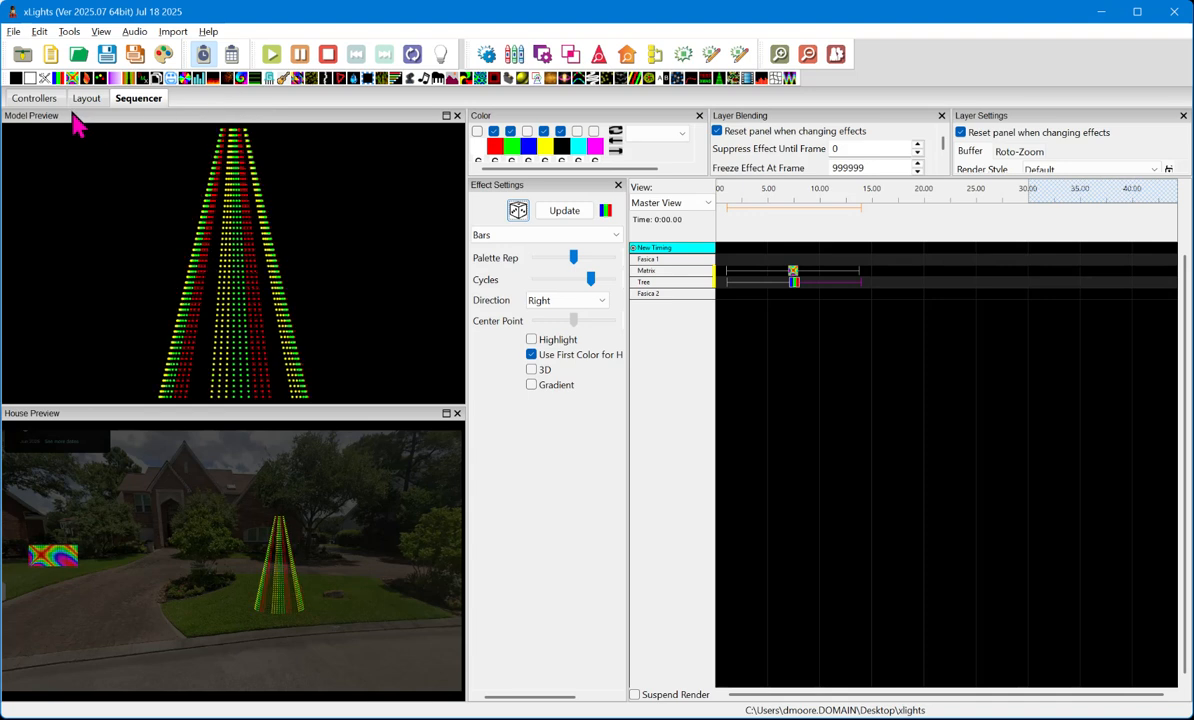
- Add a Bars effect to the Fasica 2 row, copy it to Fasica 1, and shift the copy to about 1 second
mouse_move(58, 78)
left_mouse_down()
mouse_move(55, 117)
mouse_move(740, 293)
mouse_move(860, 294)
left_mouse_up()
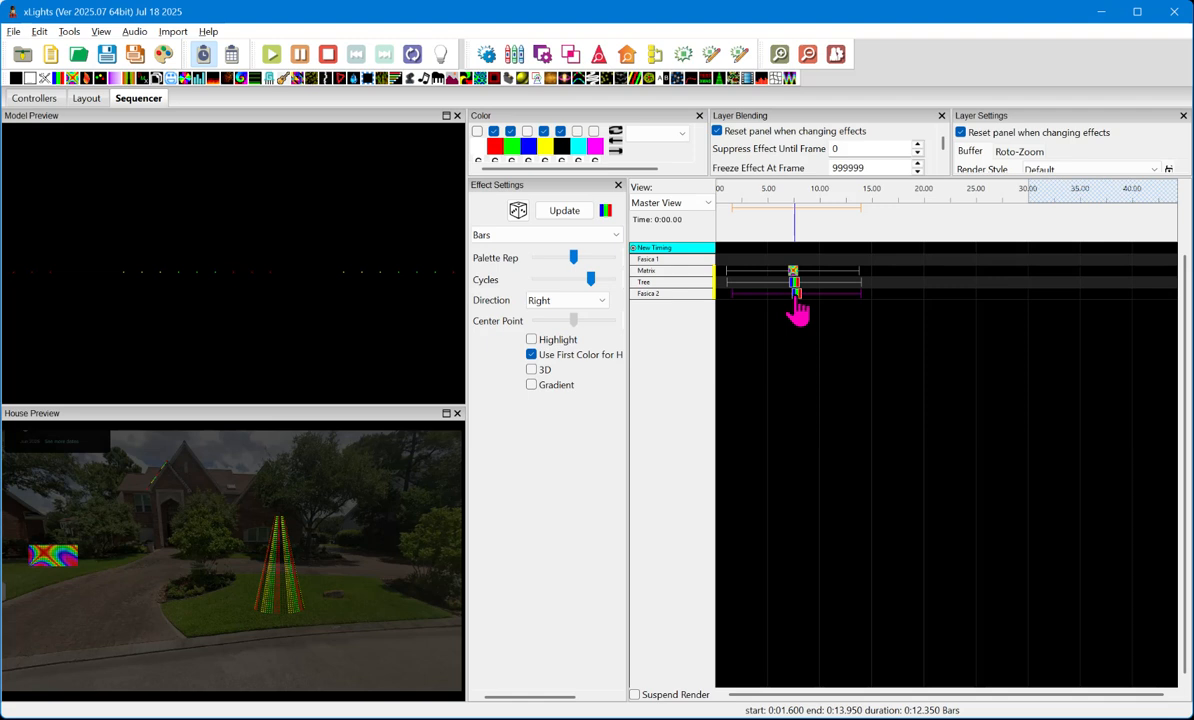
left_click(785, 260)
key("ctrl+v")
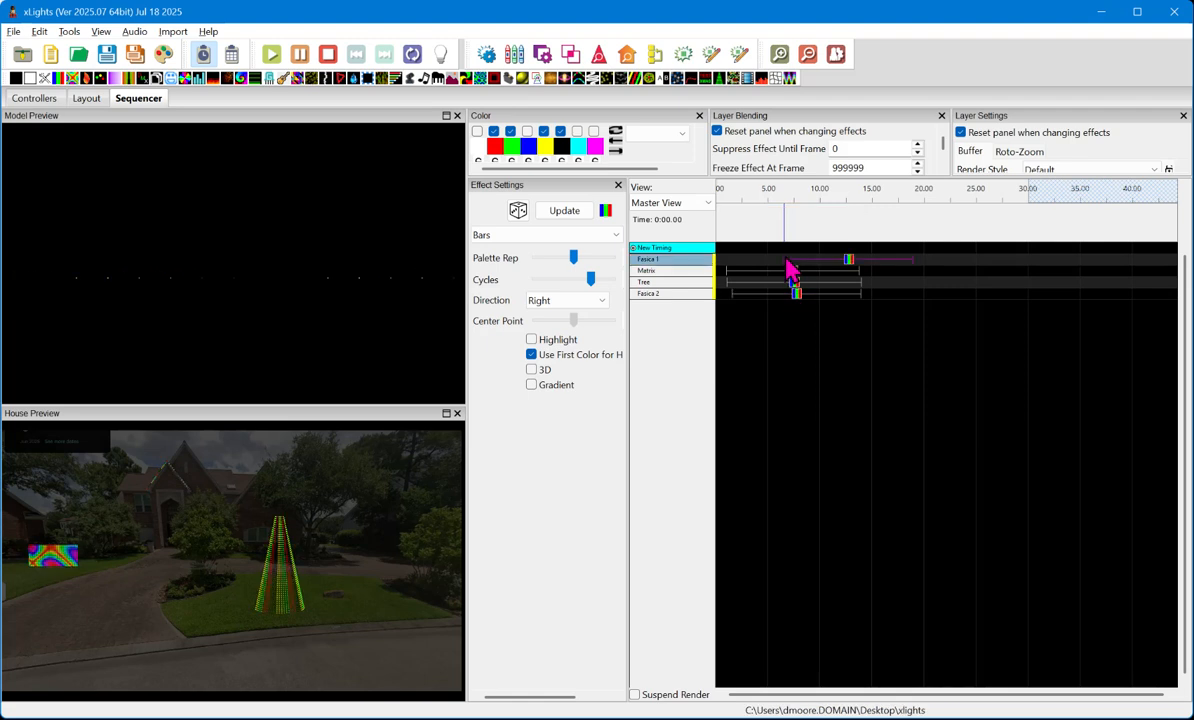
left_click_drag(846, 262, 795, 262)
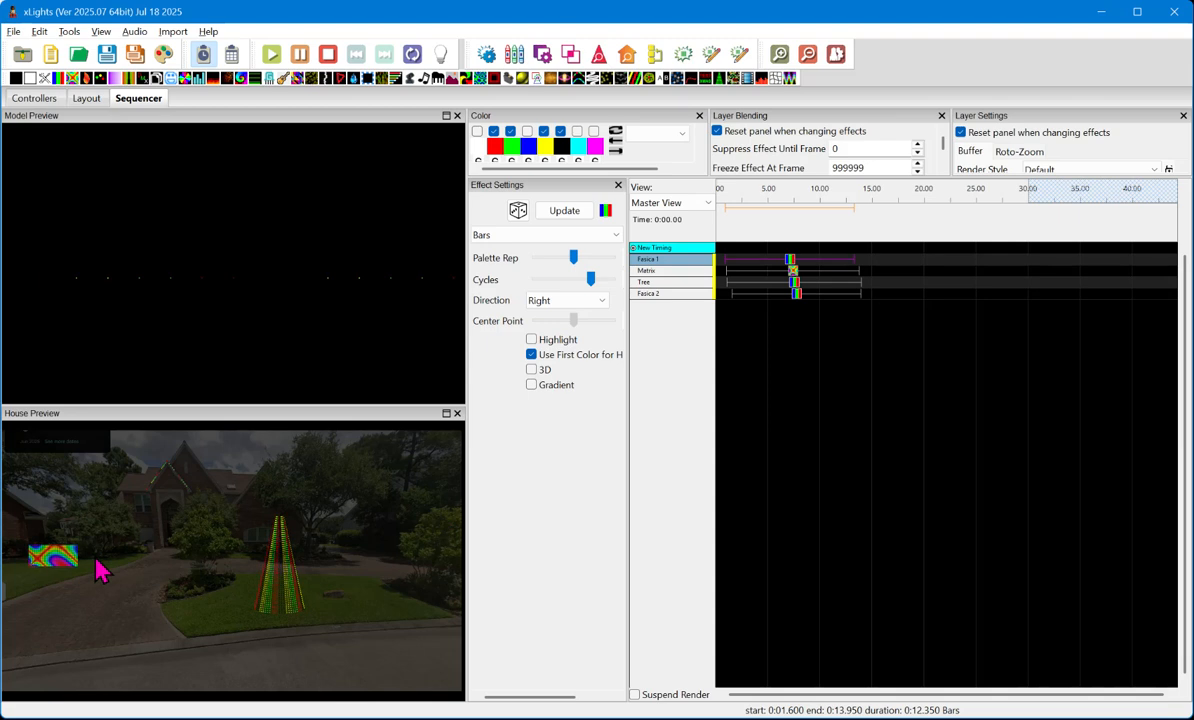
- Examine the effects on the roofline, matrix and tree at different zoom levels in the House Preview
scroll(118, 495, "up", 2)
scroll(170, 545, "down", 3)
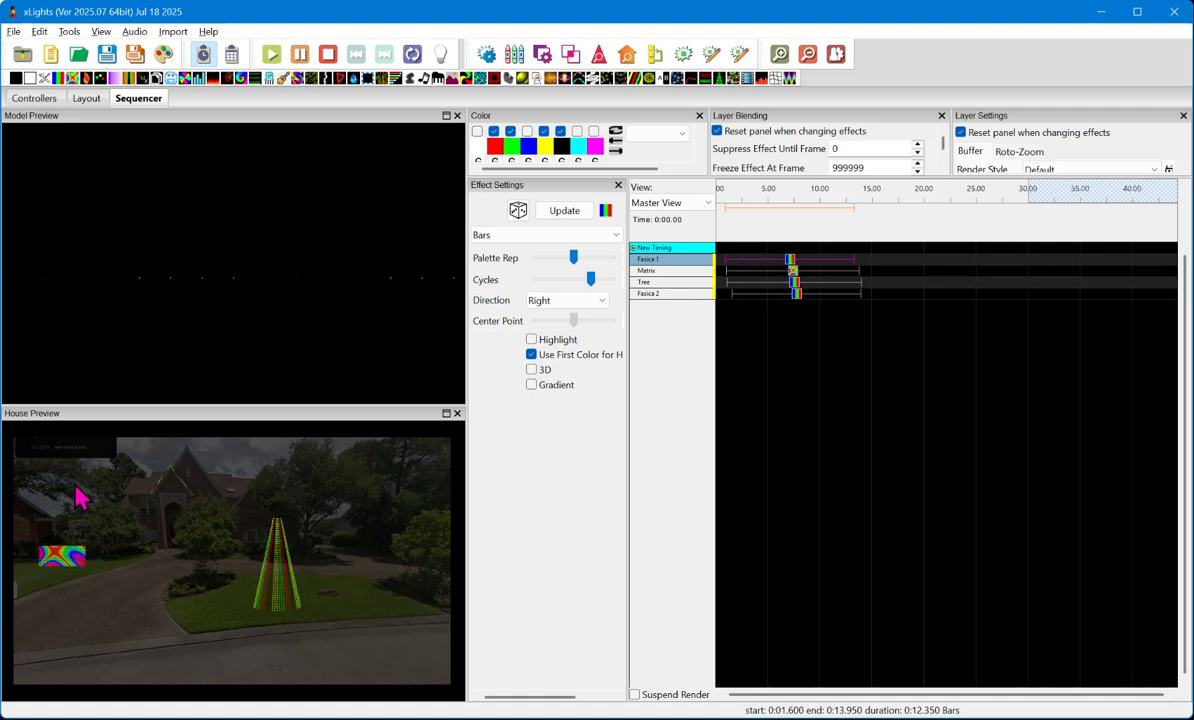
scroll(181, 525, "up", 3)
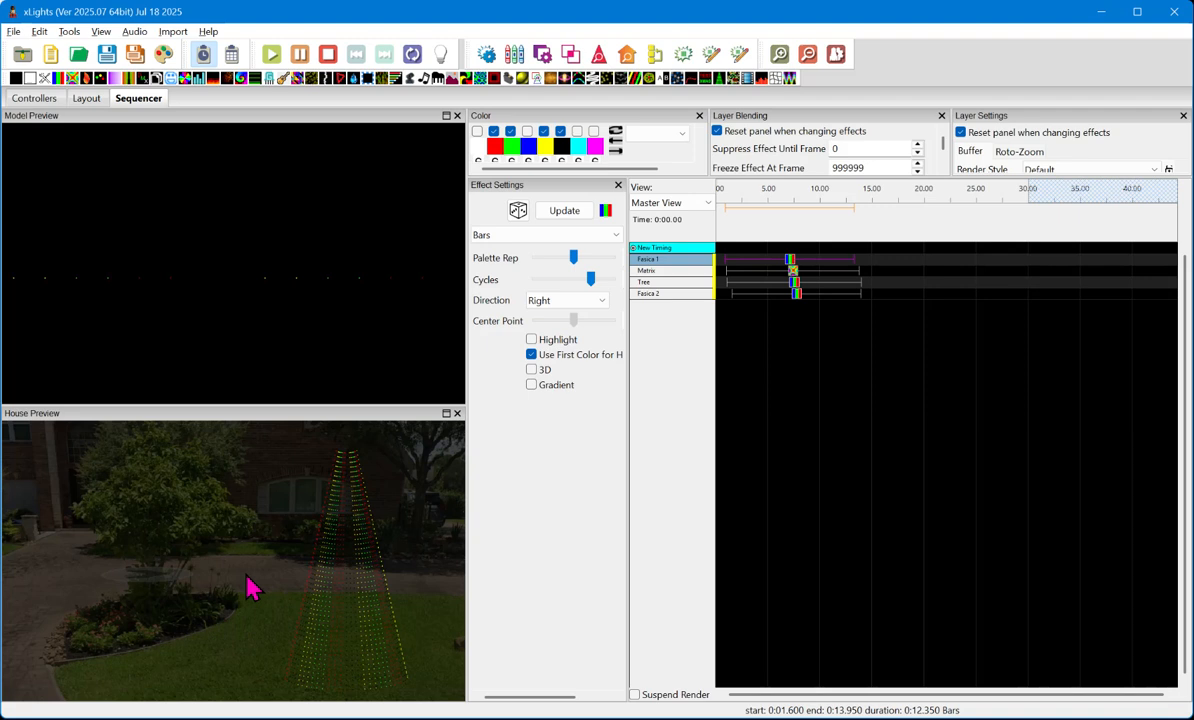
scroll(250, 588, "down", 3)
scroll(67, 453, "up", 1)
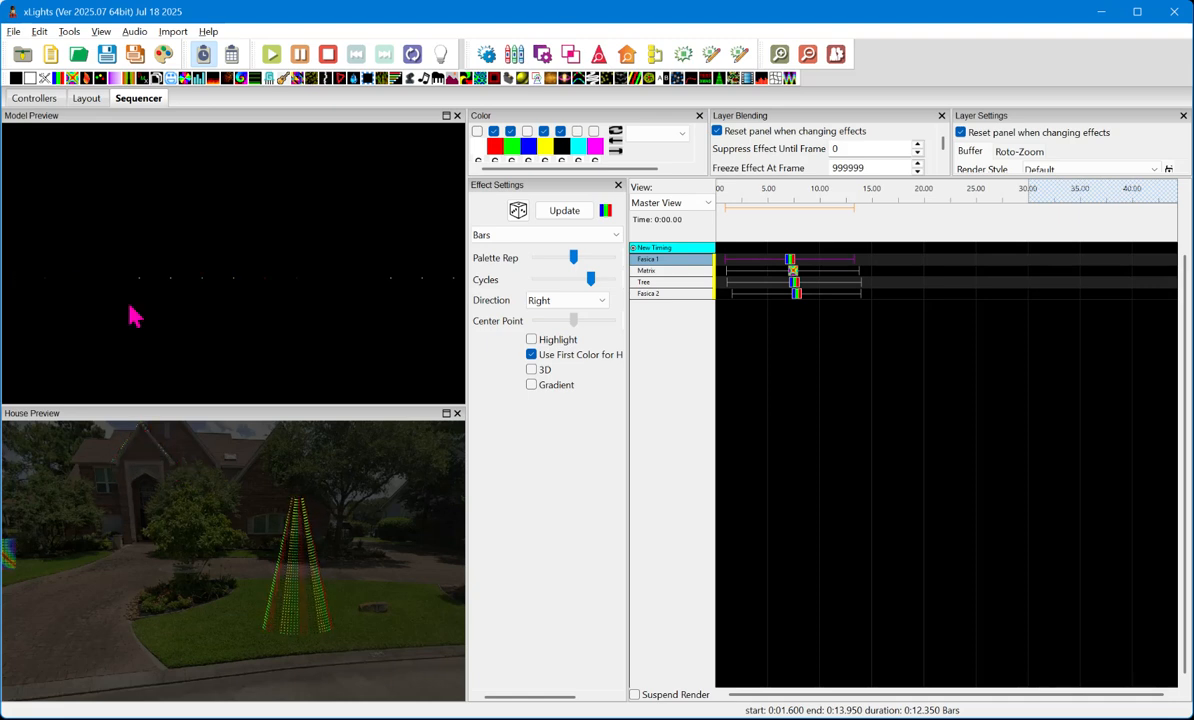
- In the layout, duplicate the tree model and place the original and its copy side by side on the front lawn
left_click(86, 98)
left_click(699, 508)
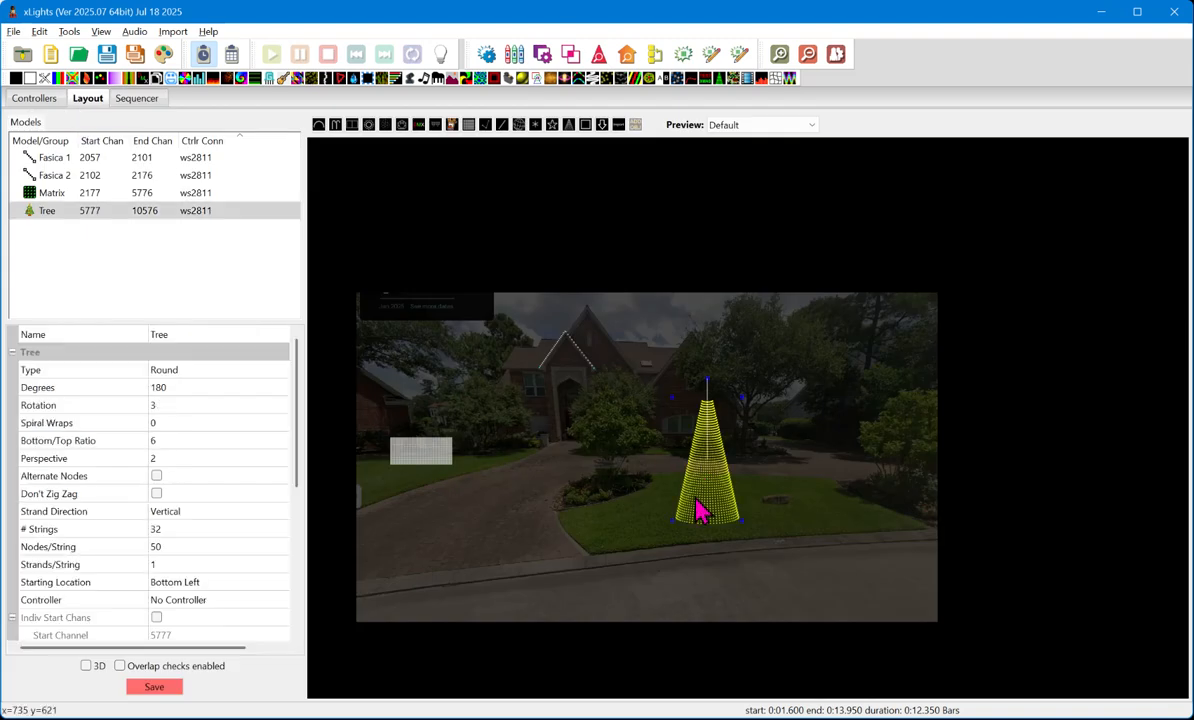
key("ctrl+v")
left_click_drag(731, 438, 632, 445)
left_click_drag(737, 464, 779, 467)
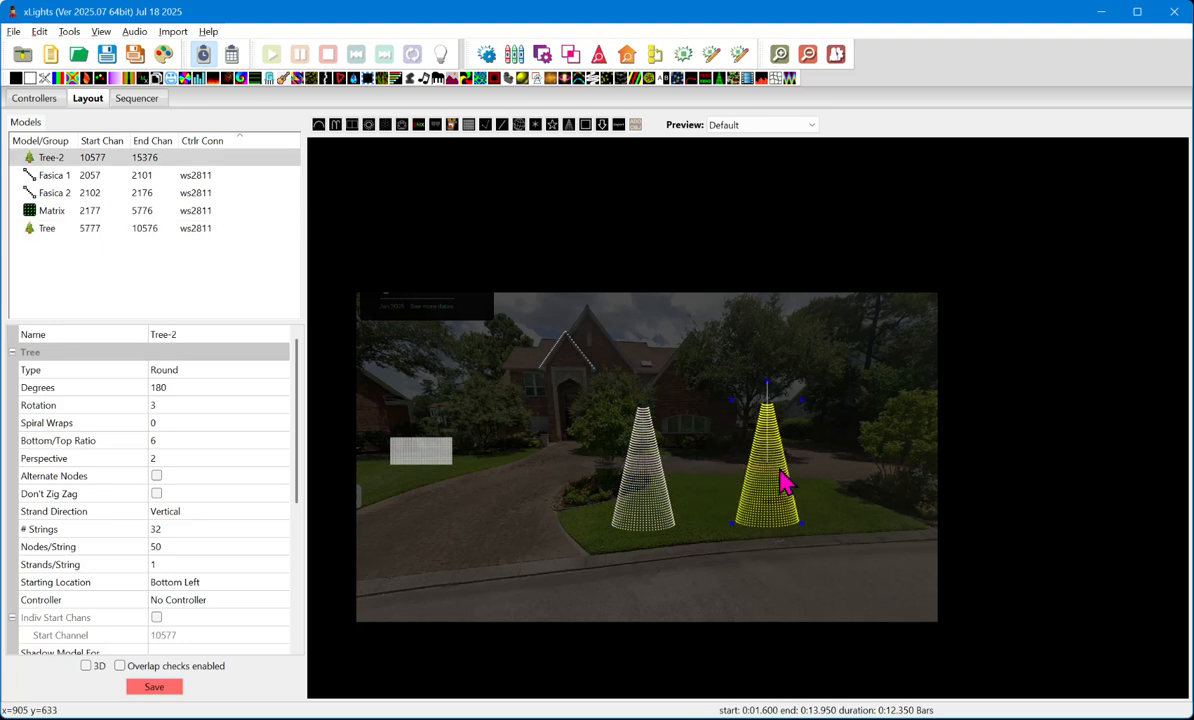
left_click_drag(650, 533, 672, 517)
- Set # Strings of the original Tree model to 16
left_click(760, 514)
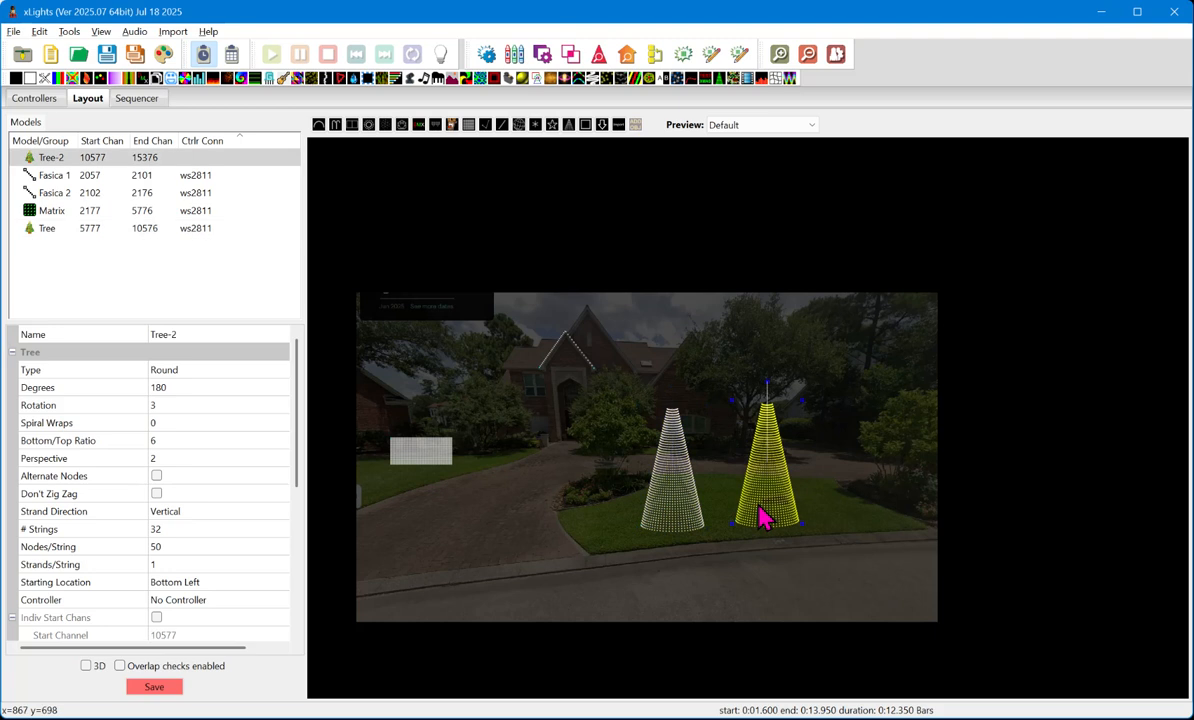
left_click(175, 529)
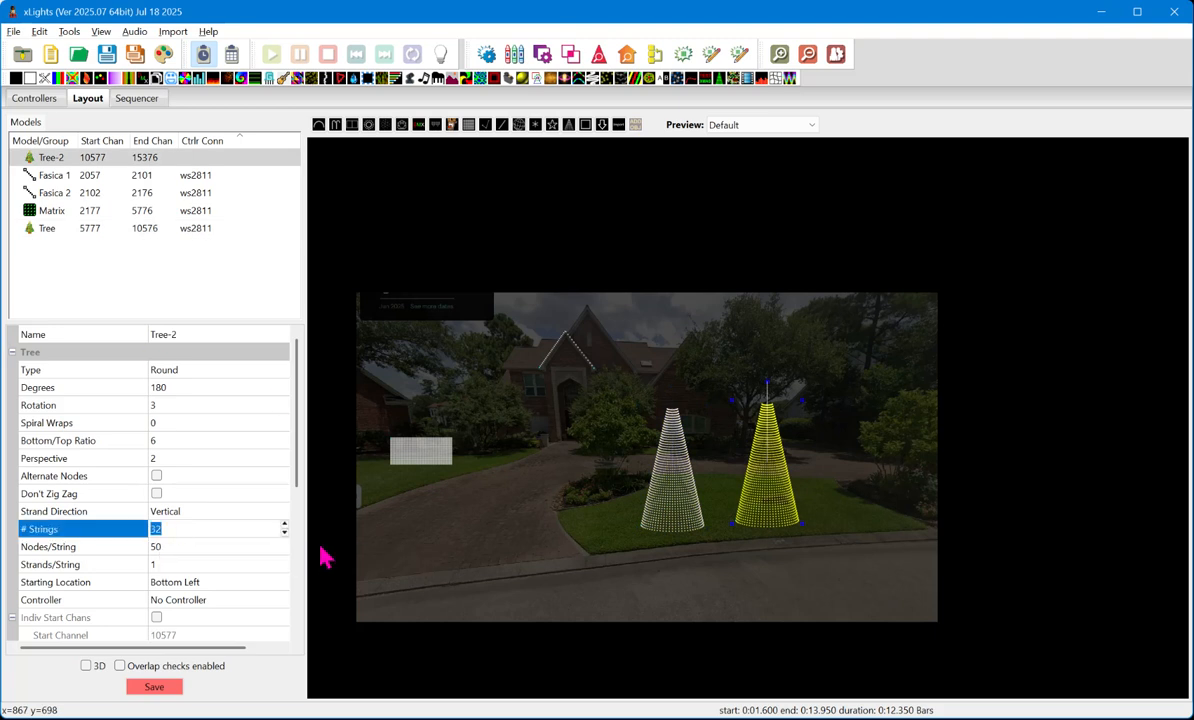
left_click(710, 512)
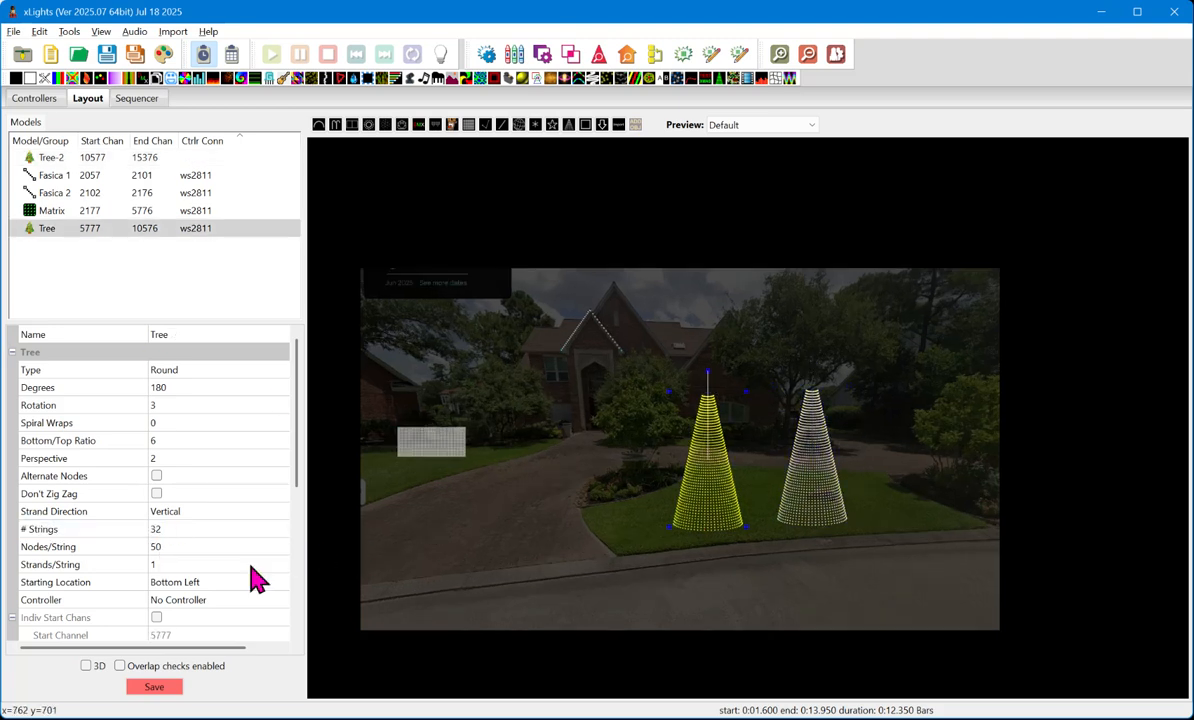
left_click(202, 531)
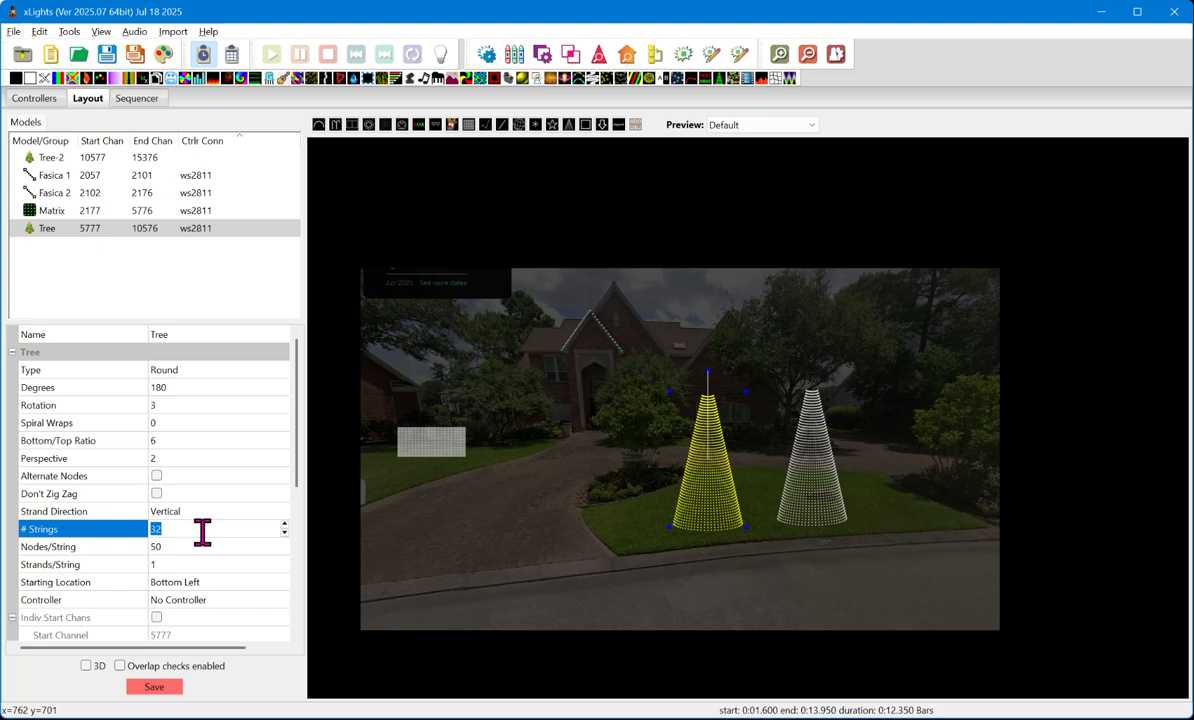
type("16")
key("Return")
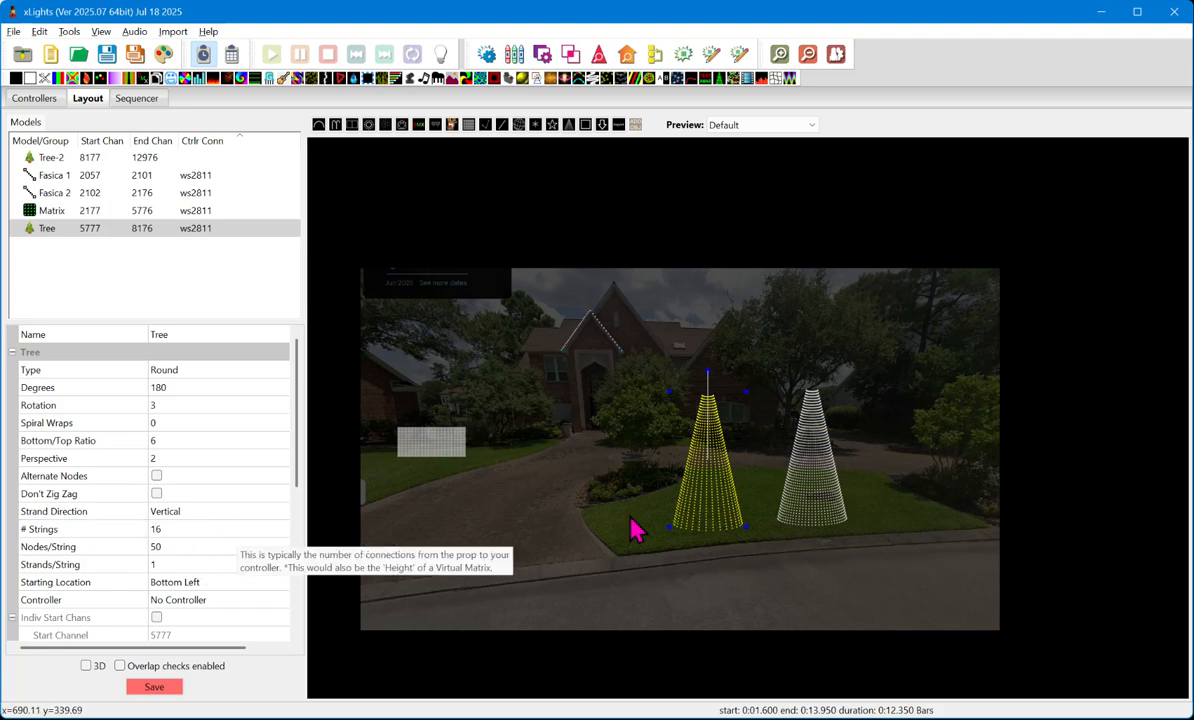
- Duplicate the 32-string tree and place the copy to its right on the lawn
left_click(834, 502)
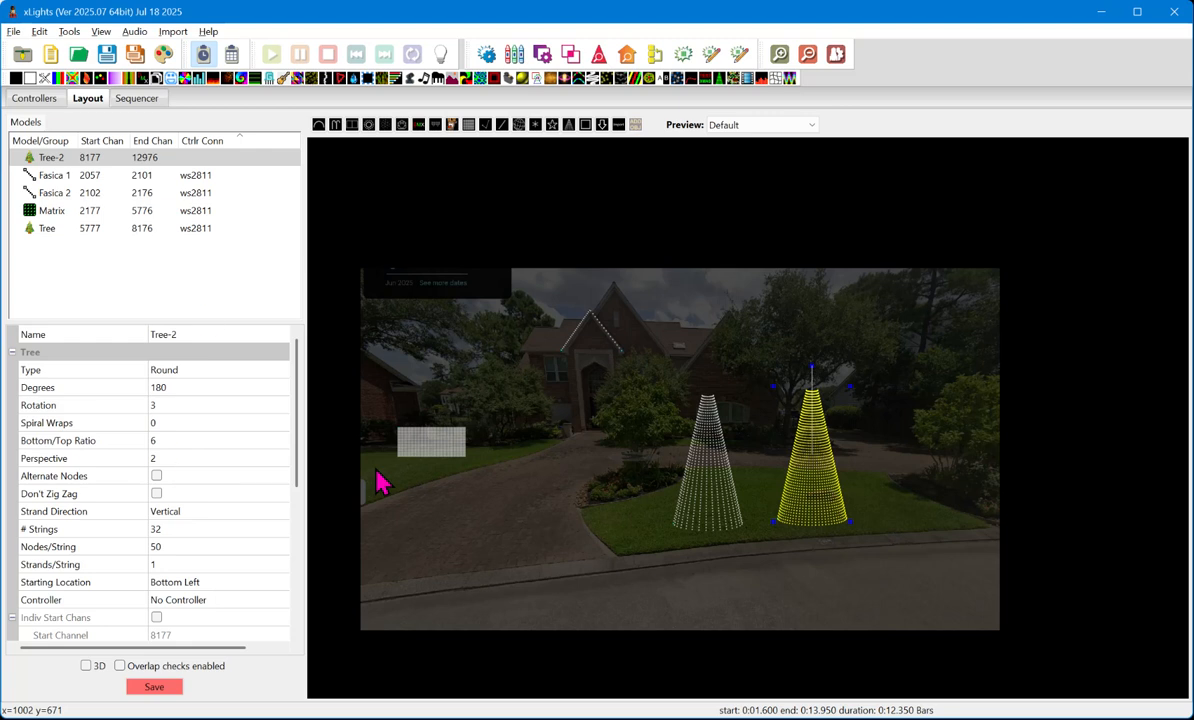
key("ctrl+v")
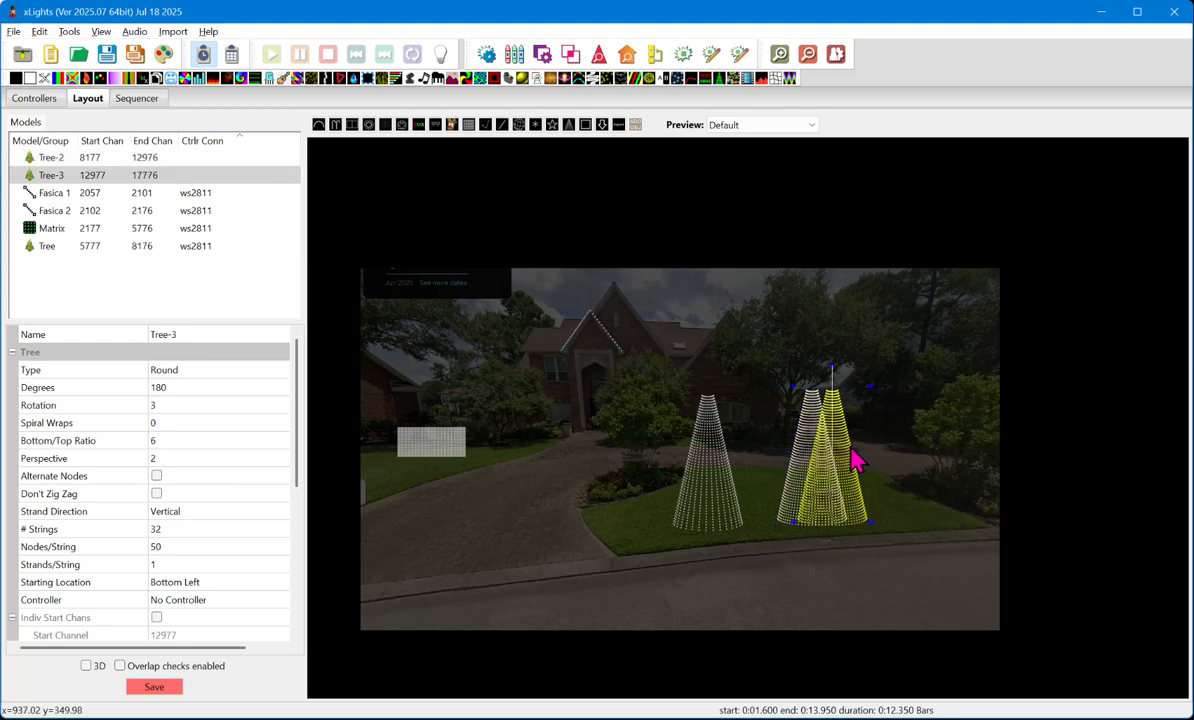
left_click_drag(850, 447, 924, 445)
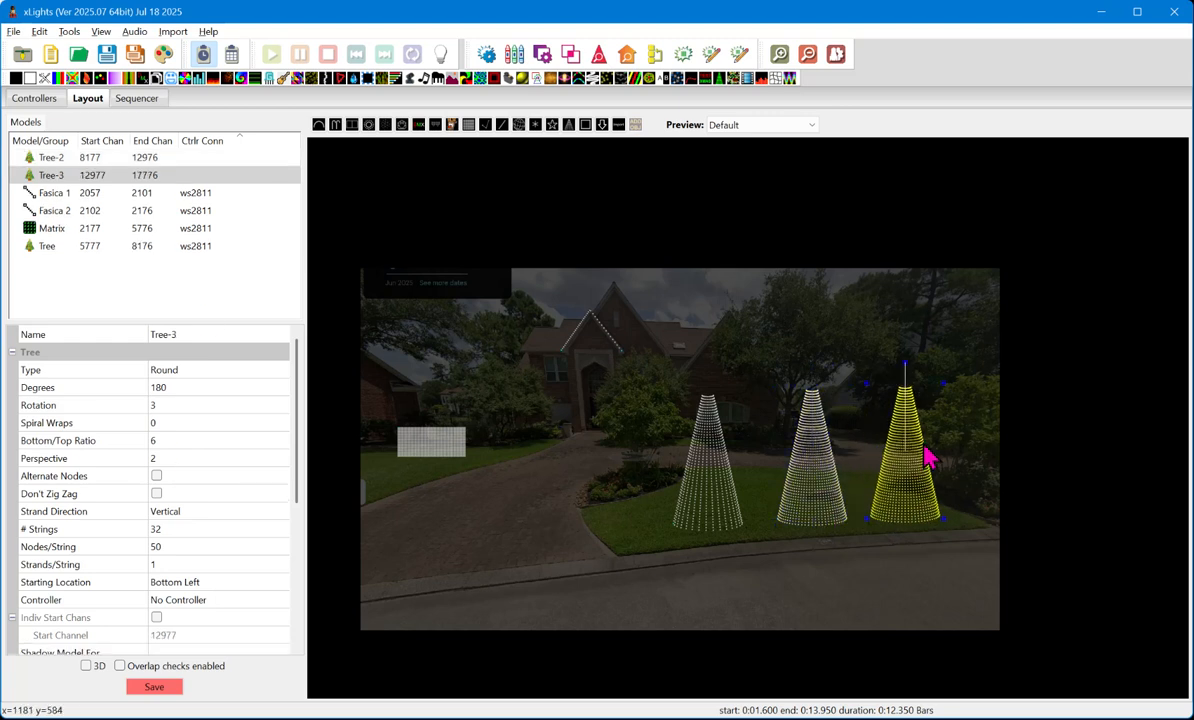
- Try 10 Nodes/String on the third tree
left_click(193, 547)
type("10")
key("Return")
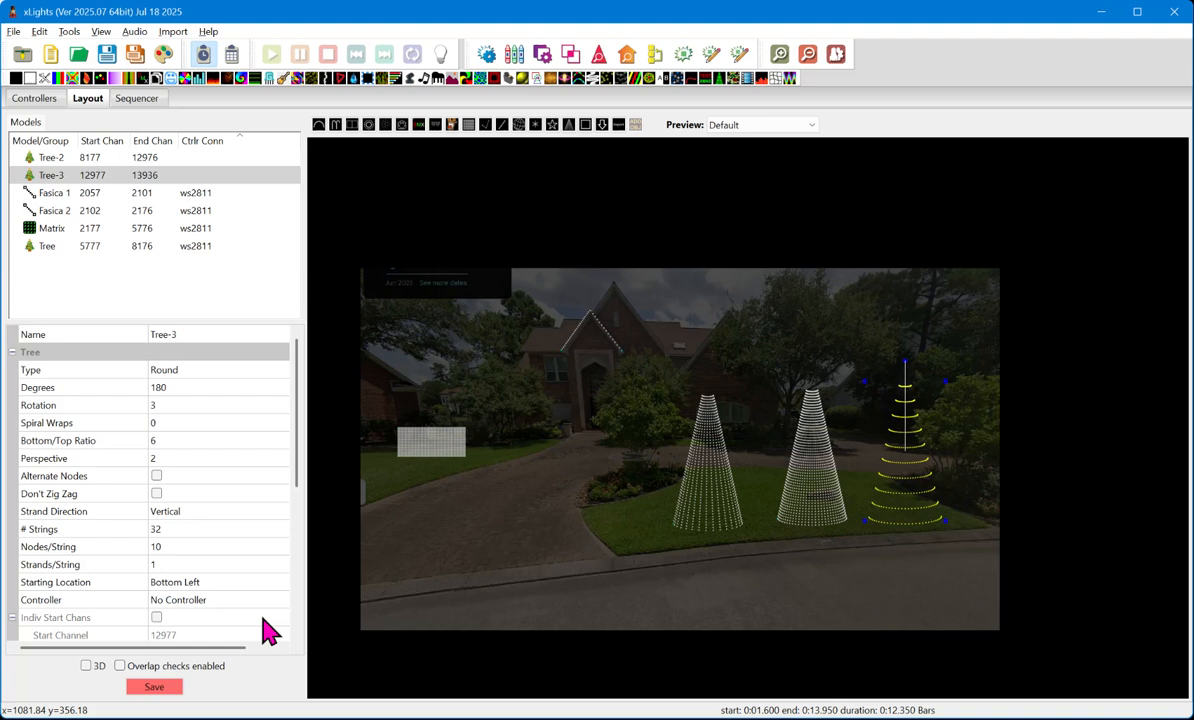
- Set the third tree's Nodes/String to 100 and compare the pixel density of the three trees up close
left_click(183, 530)
left_click(205, 548)
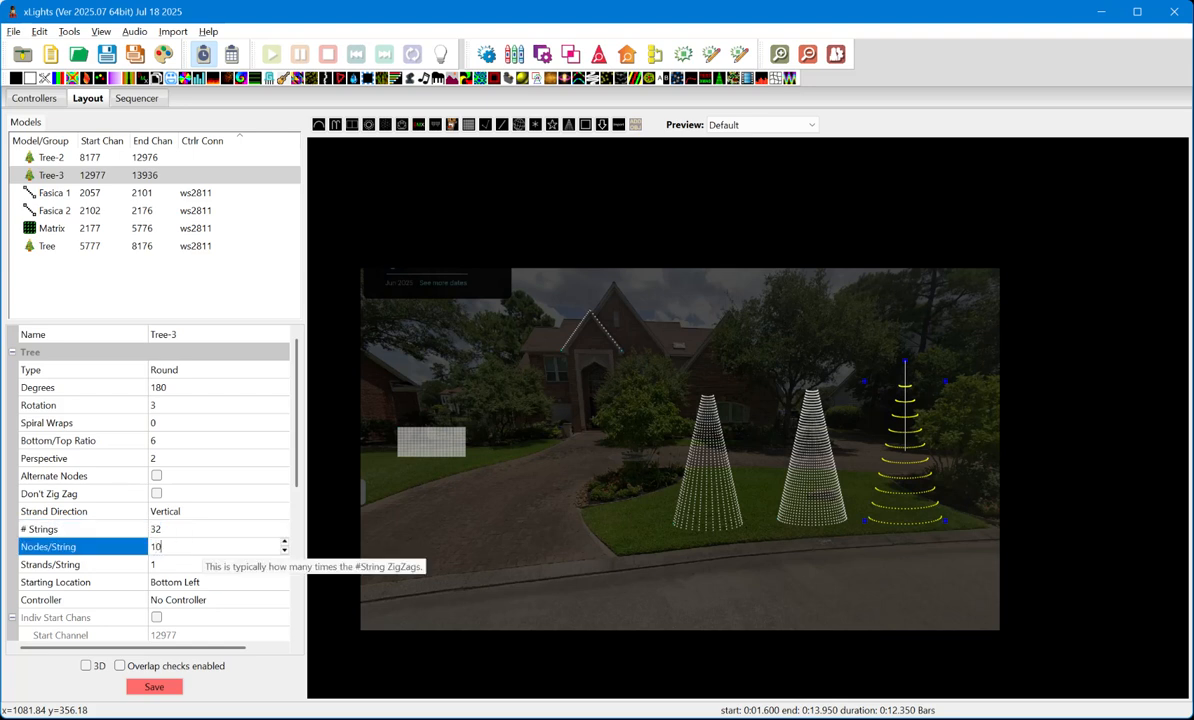
type("0")
key("Return")
scroll(893, 480, "up", 2)
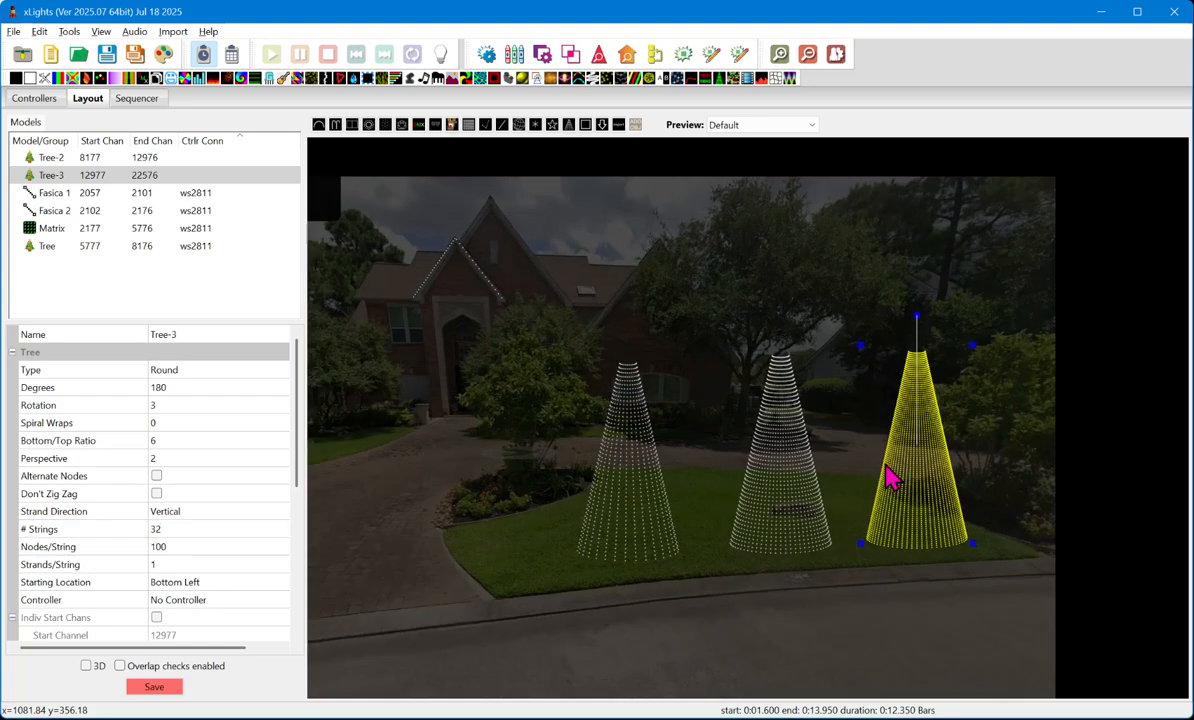
scroll(893, 480, "up", 2)
scroll(940, 515, "up", 1)
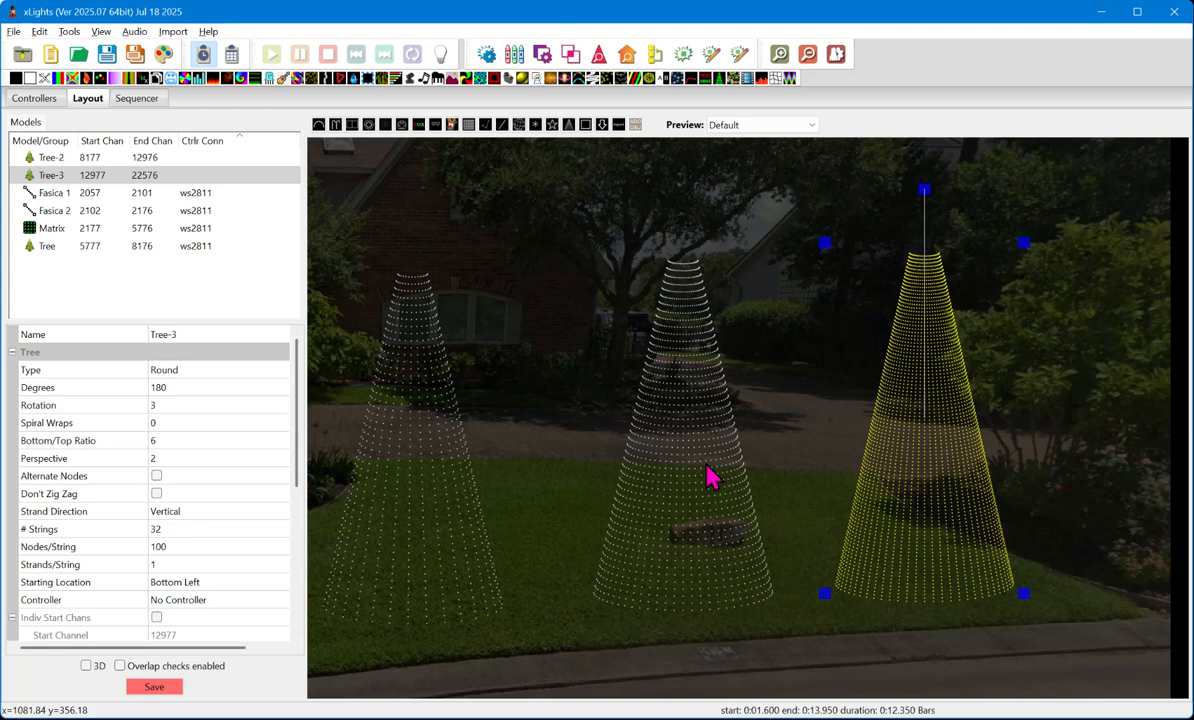
- Add the Tree-3 and Tree-2 models to the sequence's Master View and close the display elements editor
left_click(136, 100)
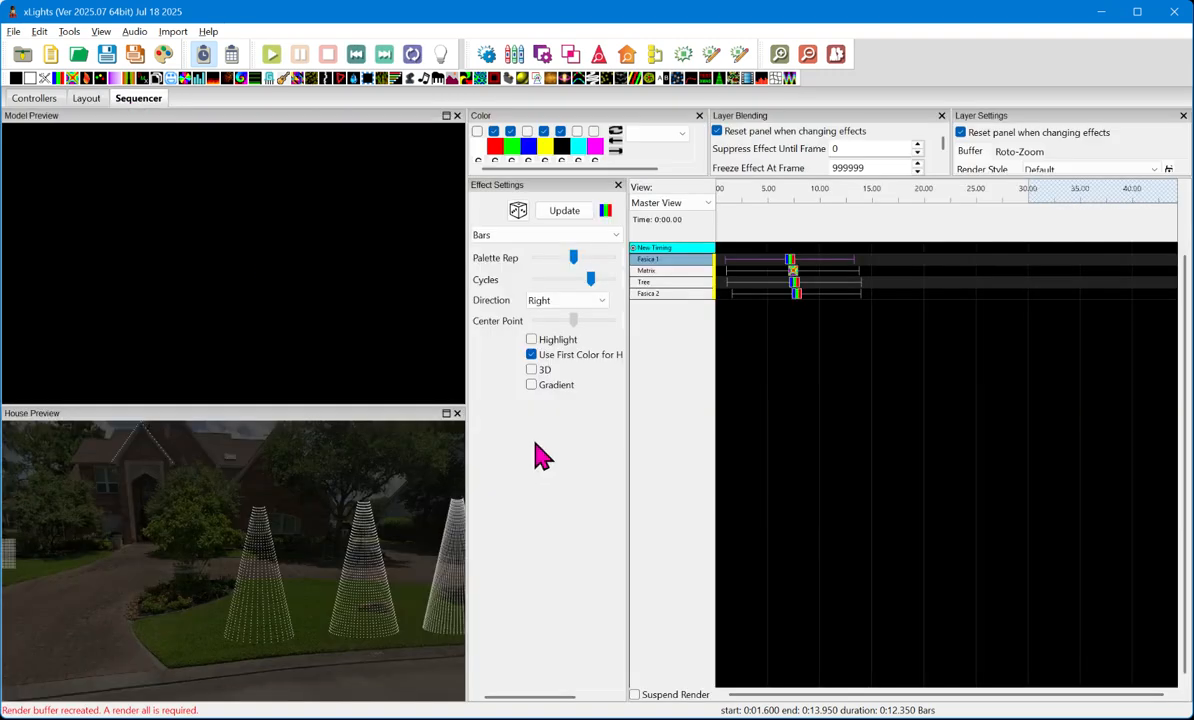
right_click(661, 284)
left_click(742, 549)
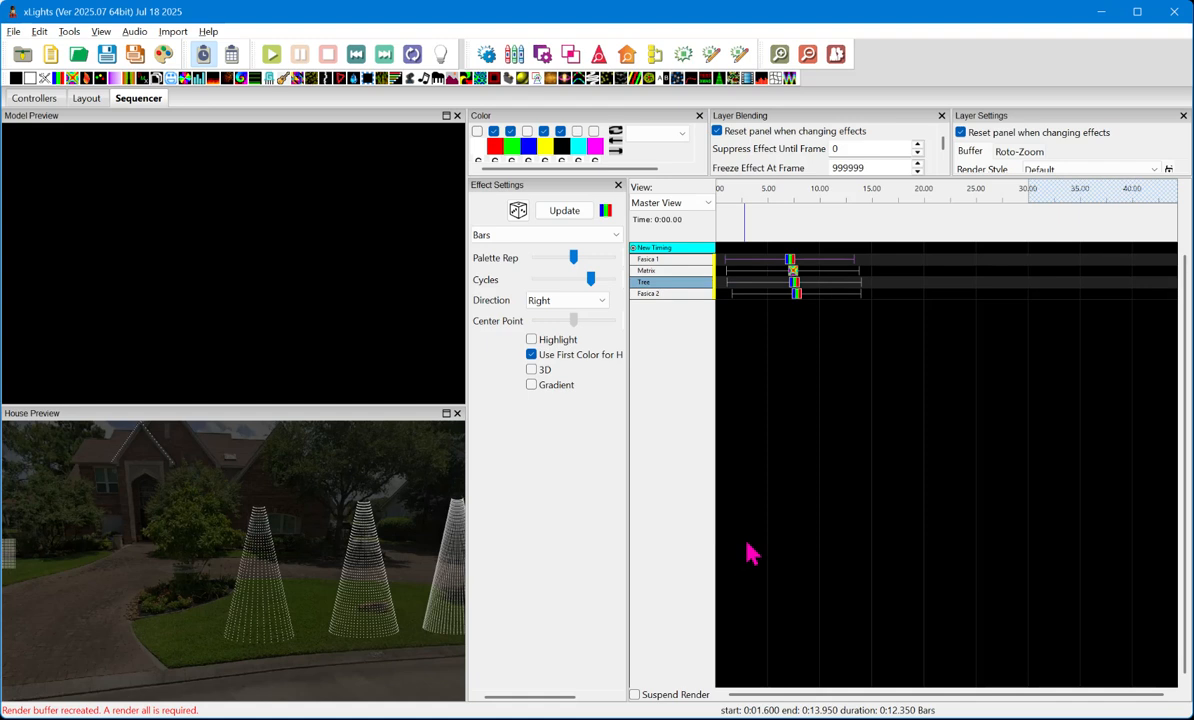
right_click(652, 286)
left_click(706, 533)
left_click_drag(341, 241, 369, 138)
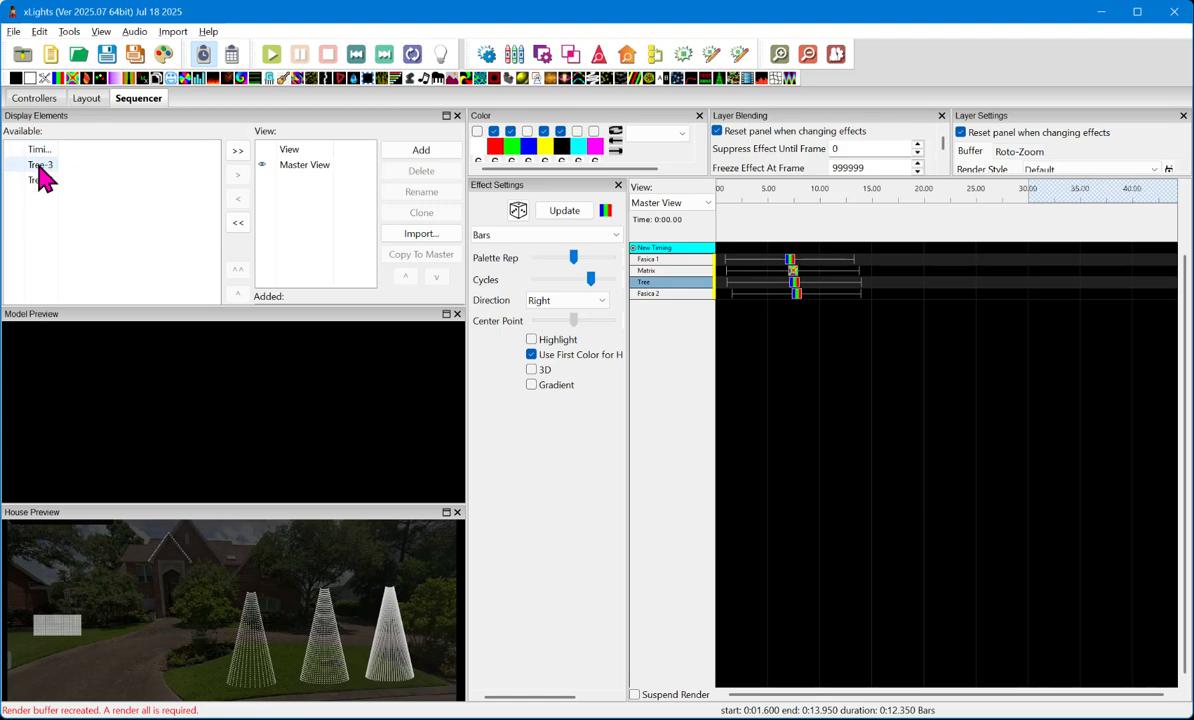
double_click(44, 167)
double_click(42, 167)
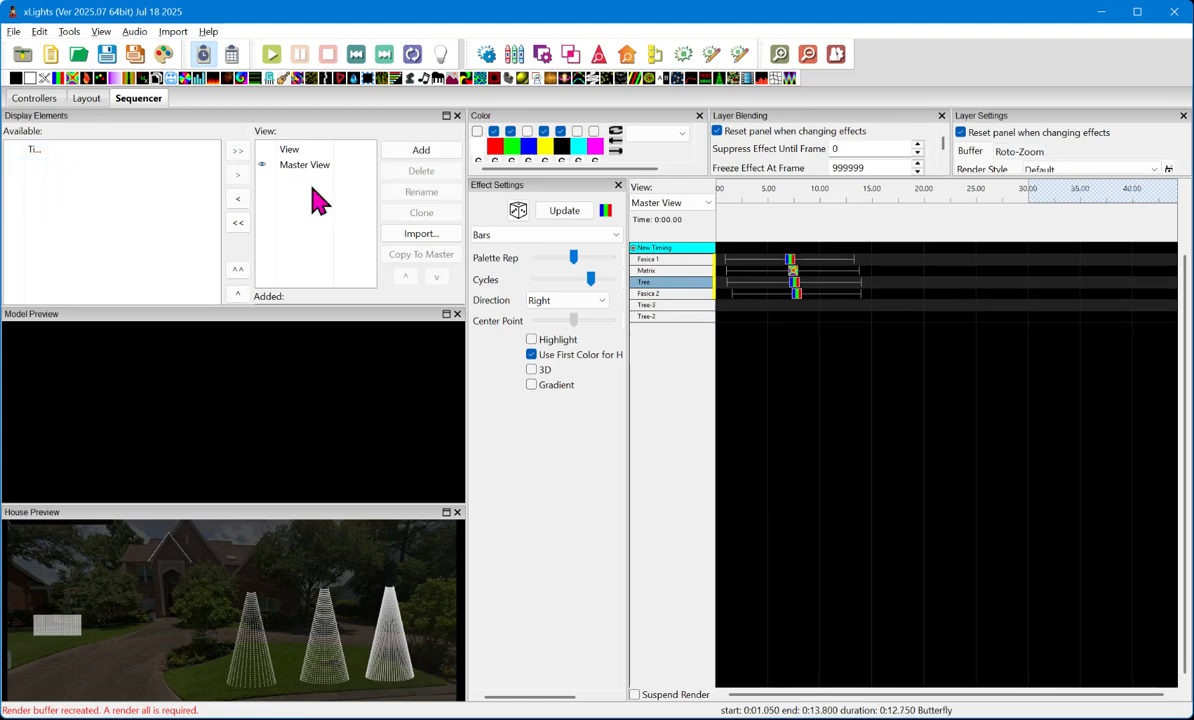
left_click(457, 115)
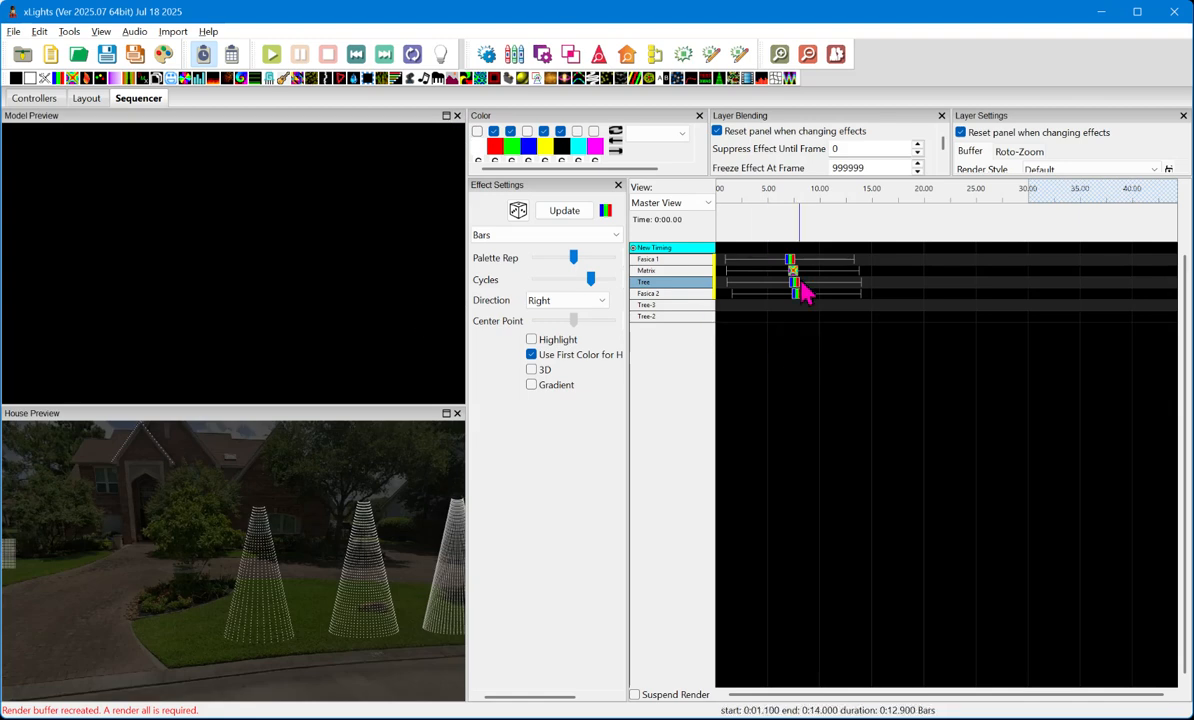
- Copy the Bars effect from Tree to the Tree-3 and Tree-2 rows and compare the three trees in the house preview
left_click(792, 280)
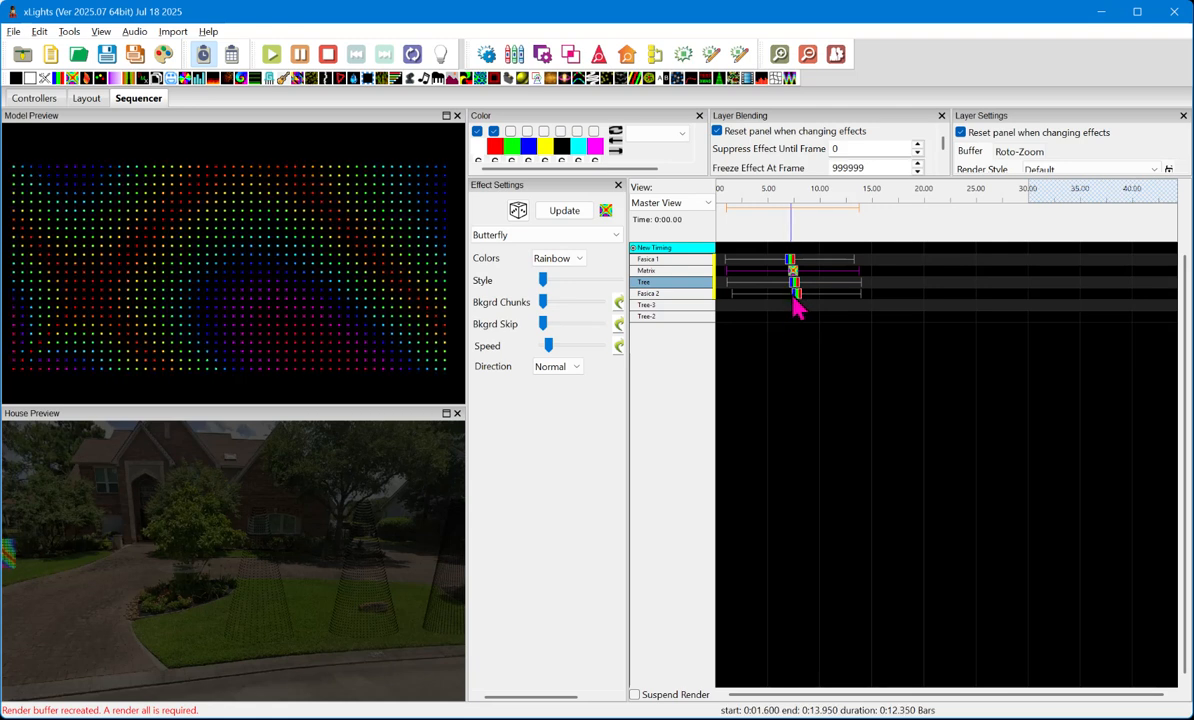
left_click(794, 284)
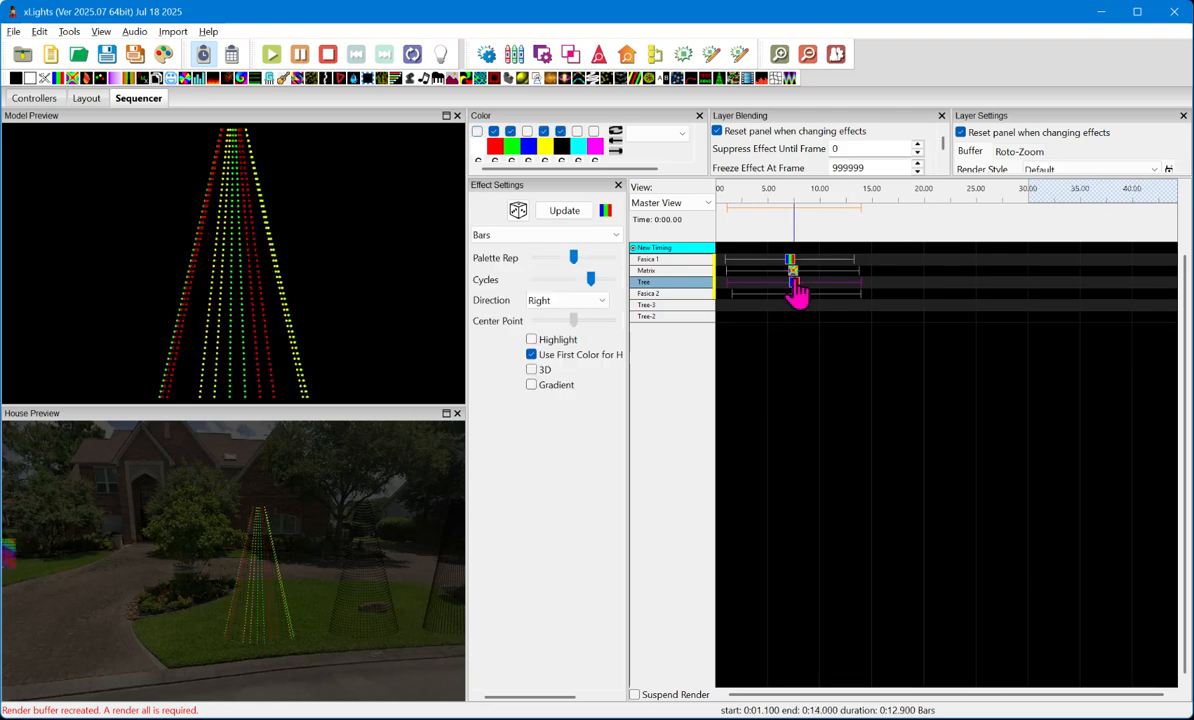
left_click_drag(793, 282, 794, 317)
scroll(350, 600, "down", 3)
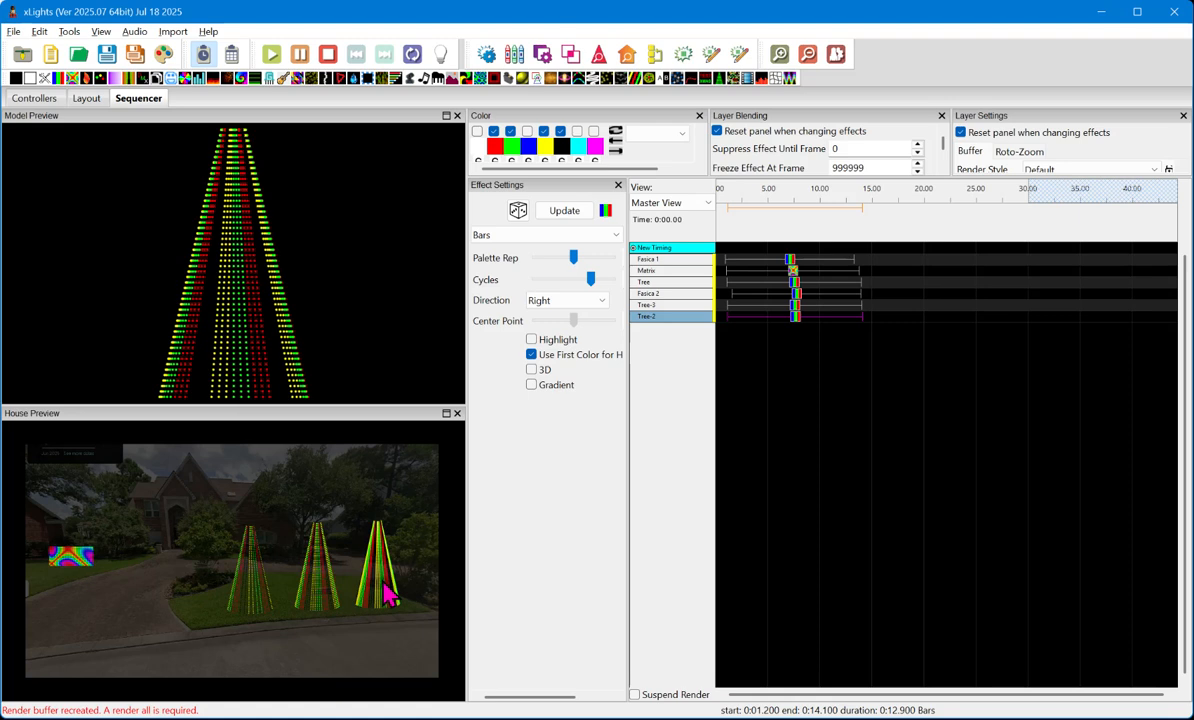
scroll(380, 585, "up", 4)
scroll(379, 586, "down", 4)
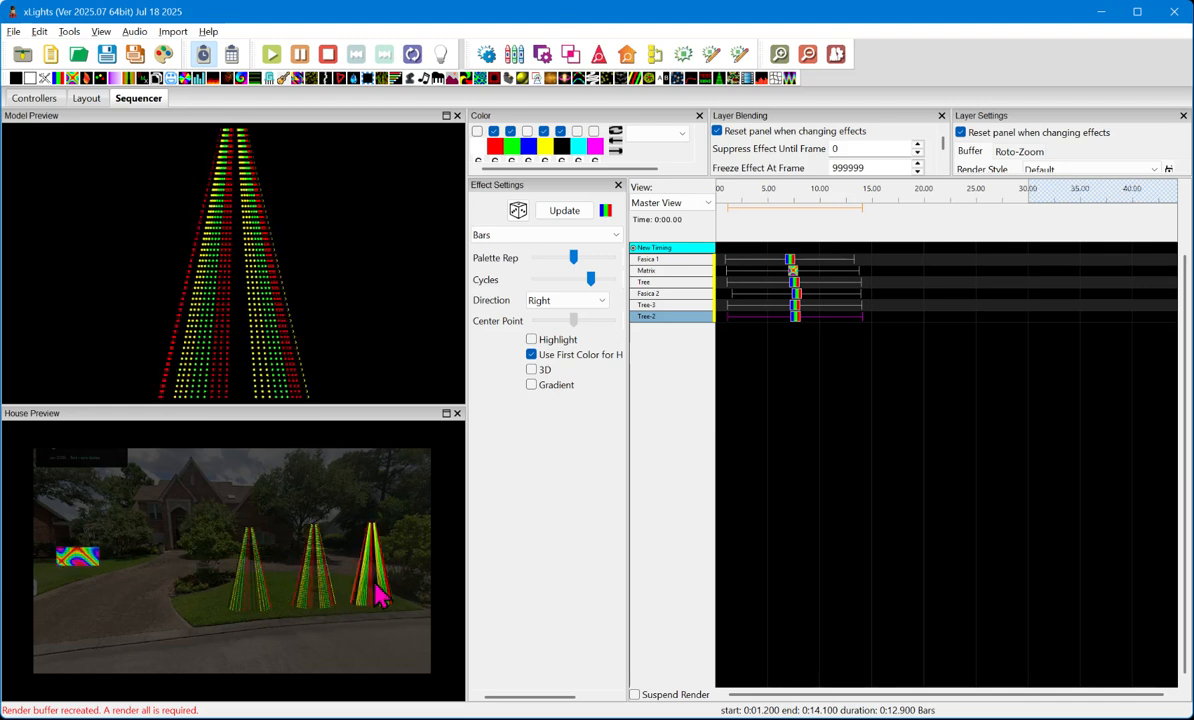
- Widen the effect settings area and change the effect on Tree-2 from Bars to Text
left_click(800, 333)
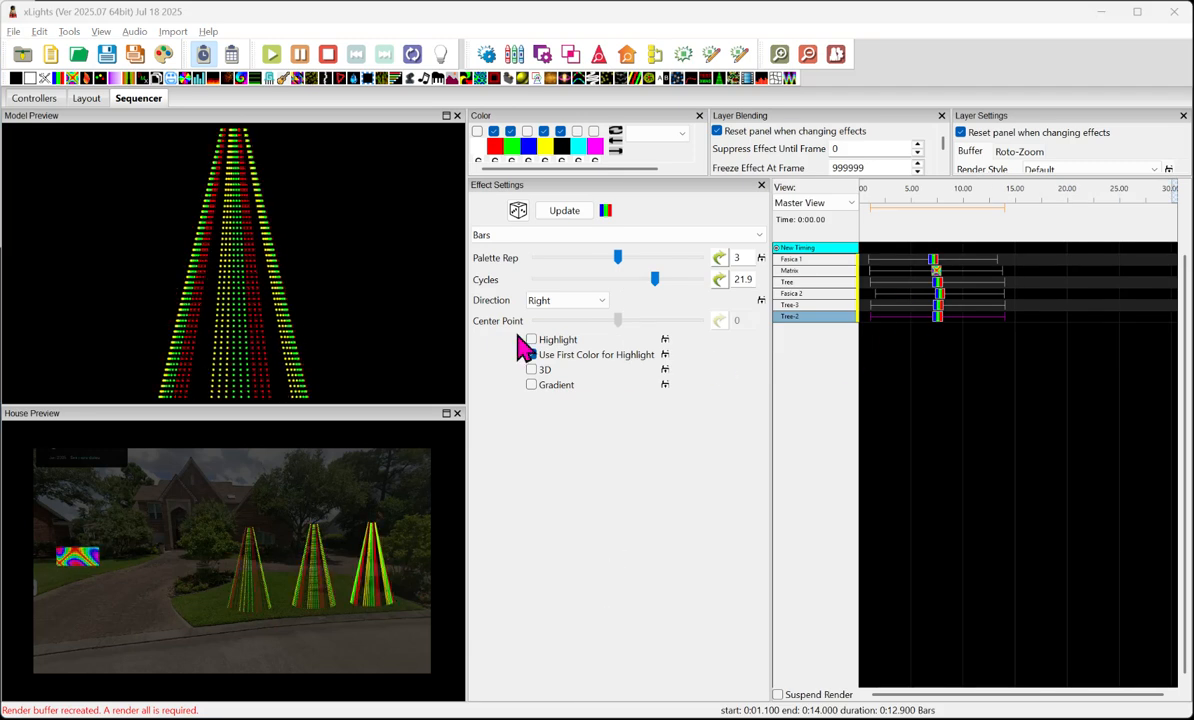
left_click(315, 587)
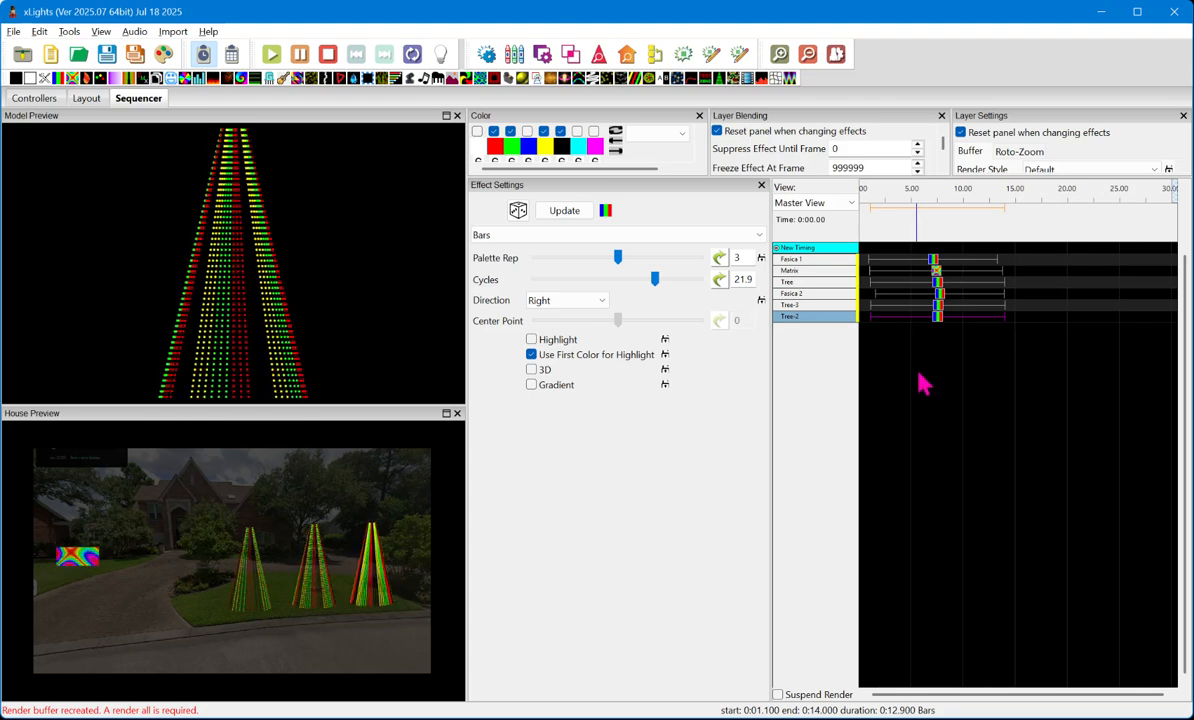
left_click(937, 318)
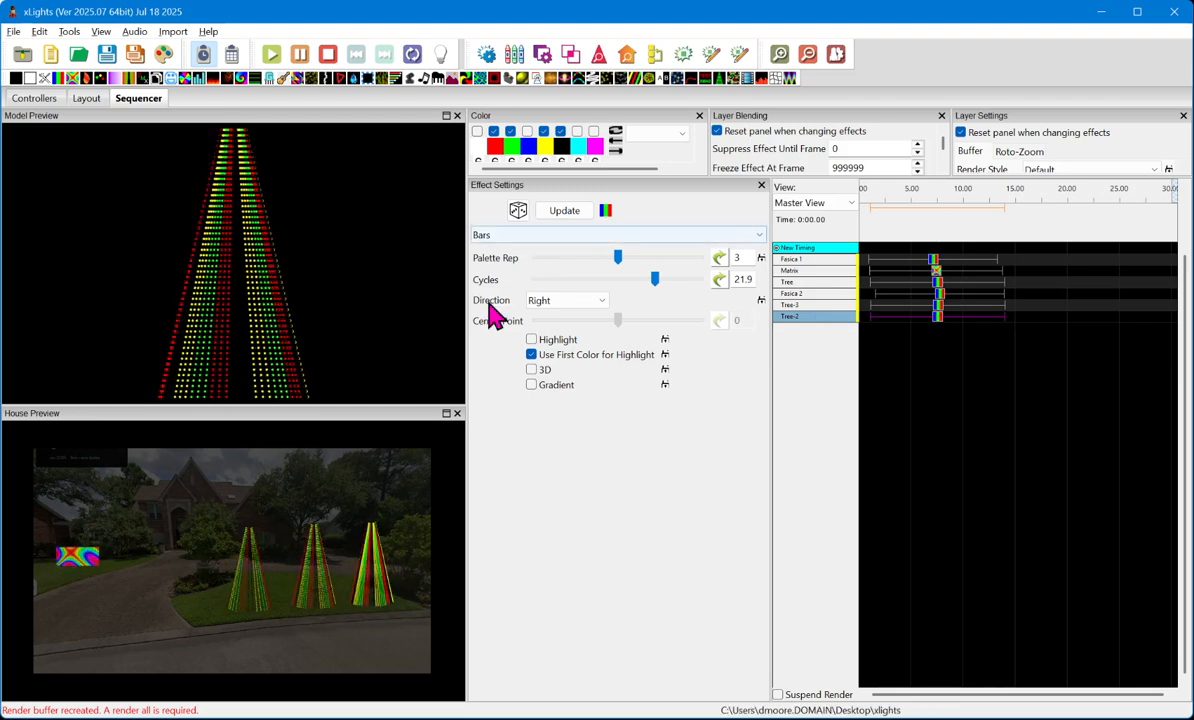
left_click(560, 250)
scroll(560, 248, "down", 5)
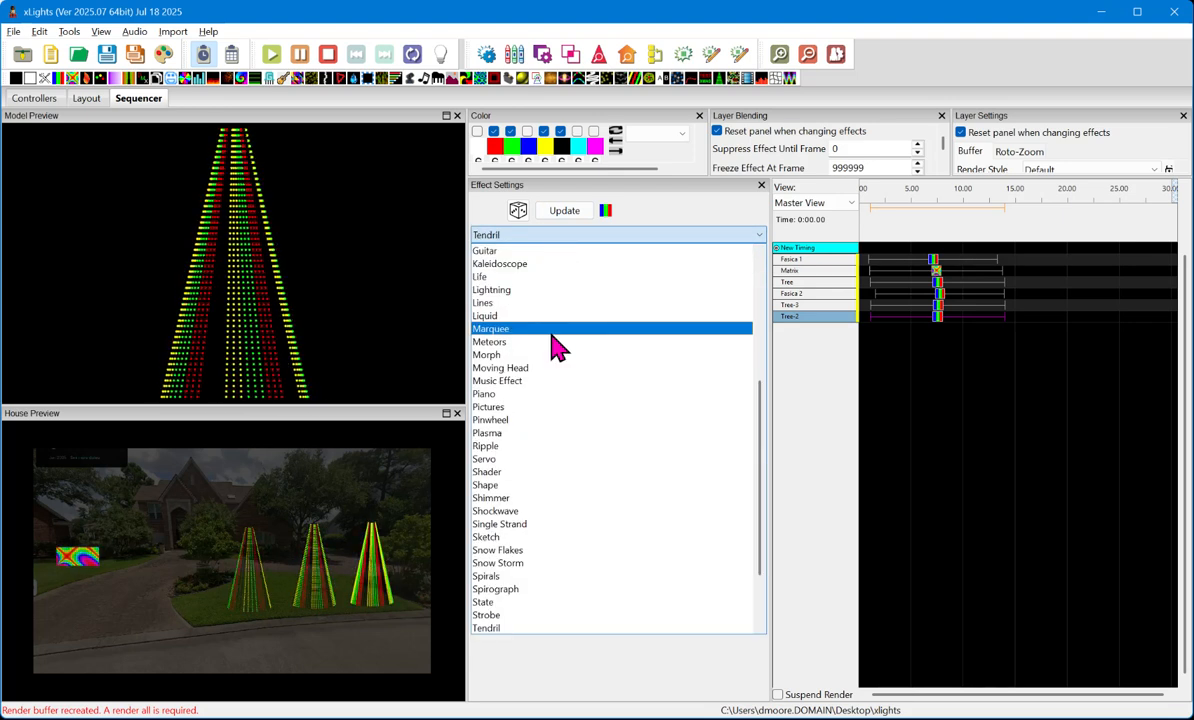
scroll(550, 420, "down", 1)
left_click(533, 605)
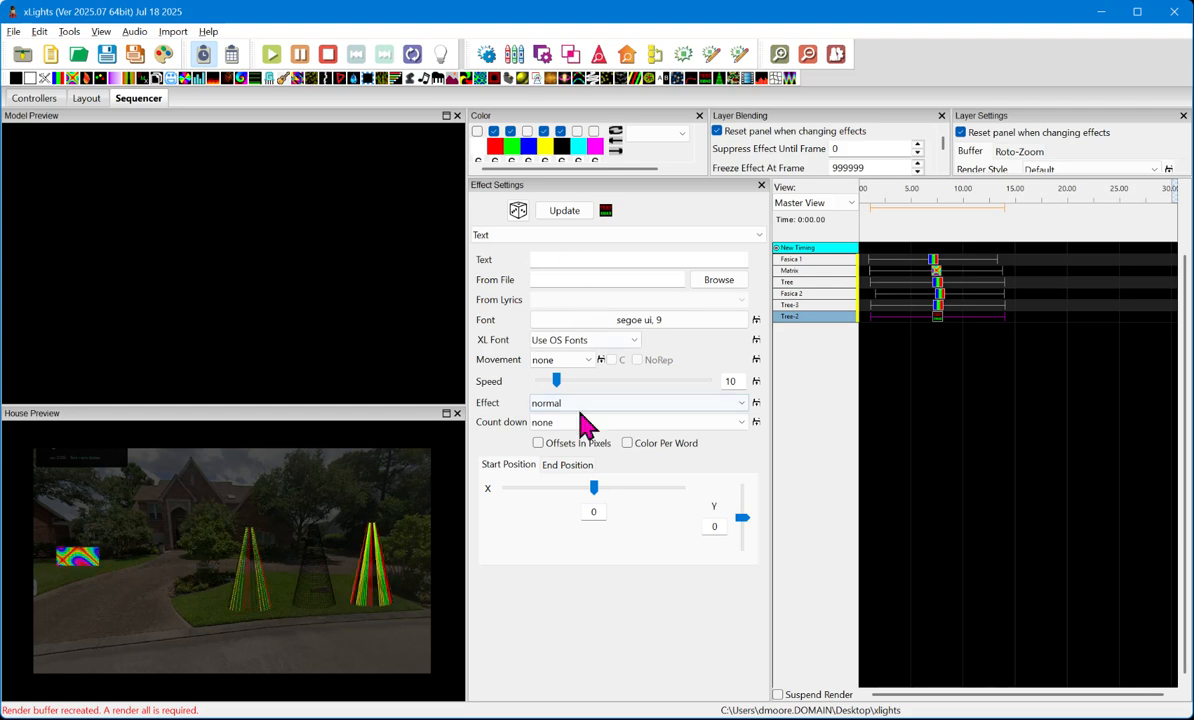
- Enter "THIS IS A TEST" as the text of the Tree-2 effect
left_click(578, 259)
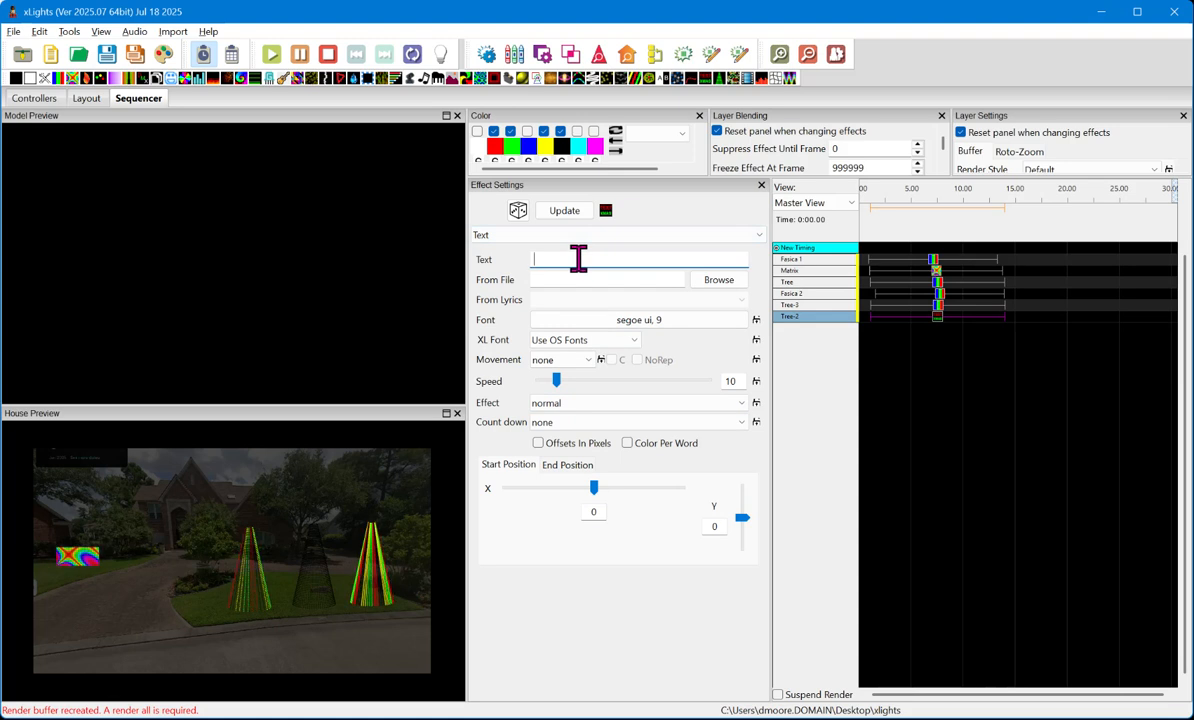
type("THIS IS A TE")
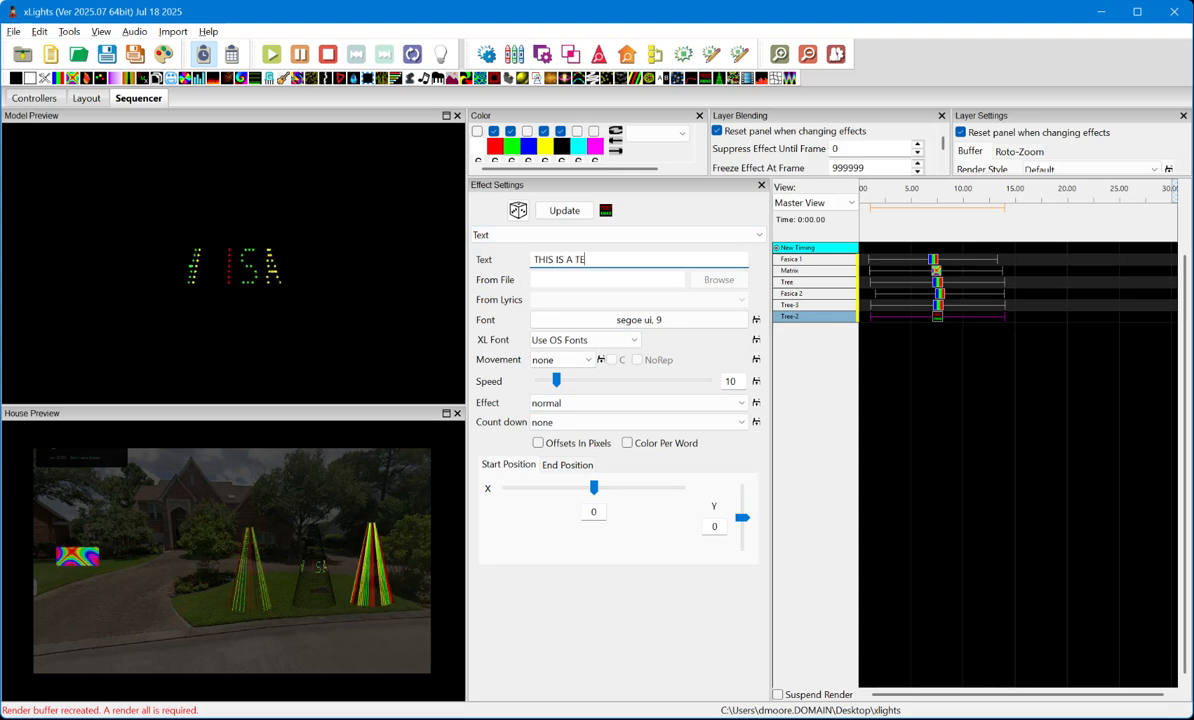
type("ST")
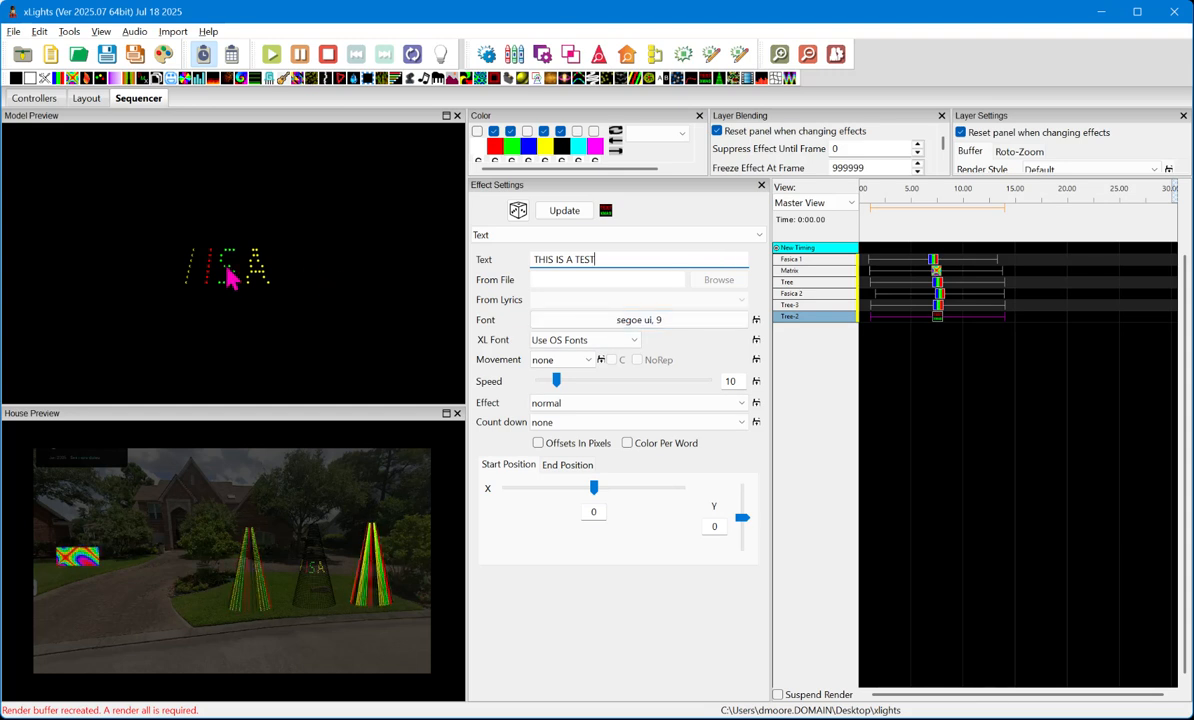
- Set the font of the Tree-2 text to Showcard Gothic, size 16
left_click(655, 322)
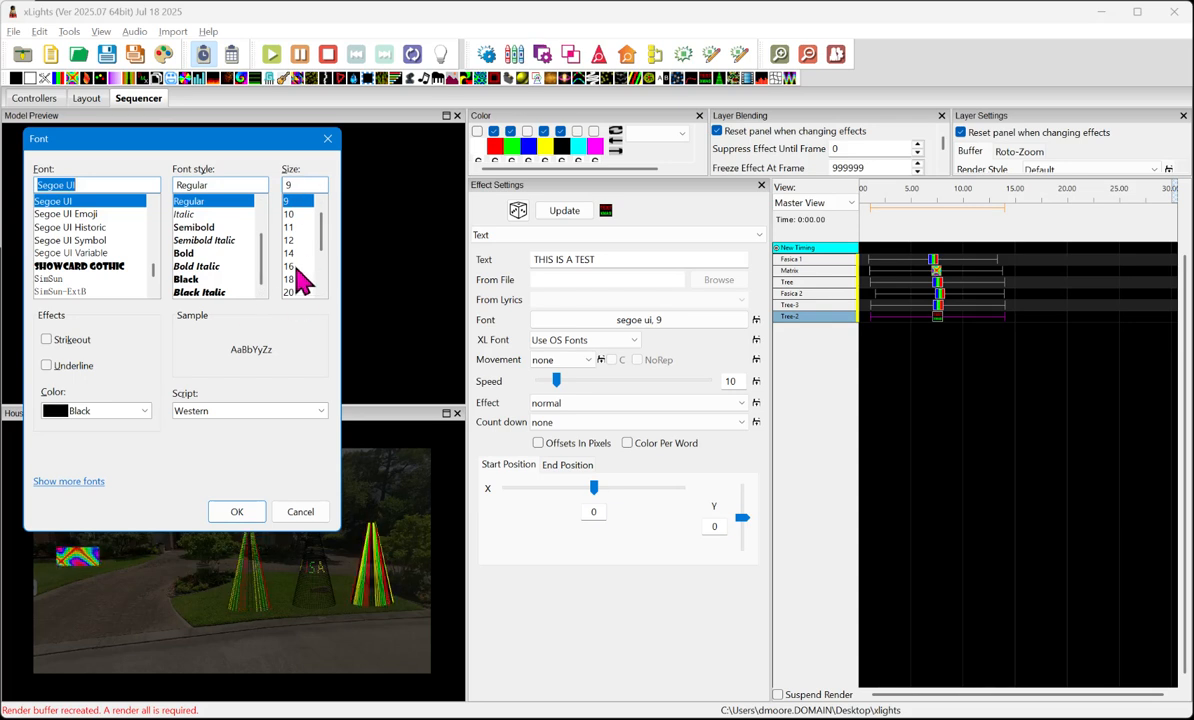
left_click(294, 267)
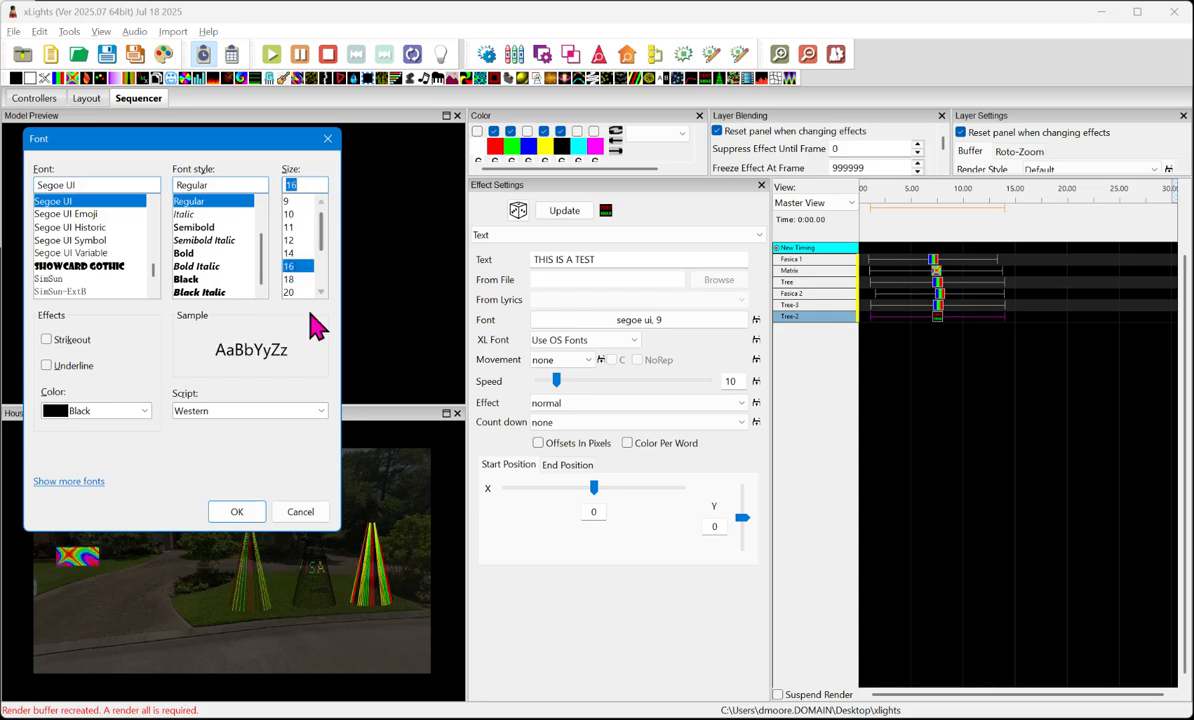
left_click(240, 513)
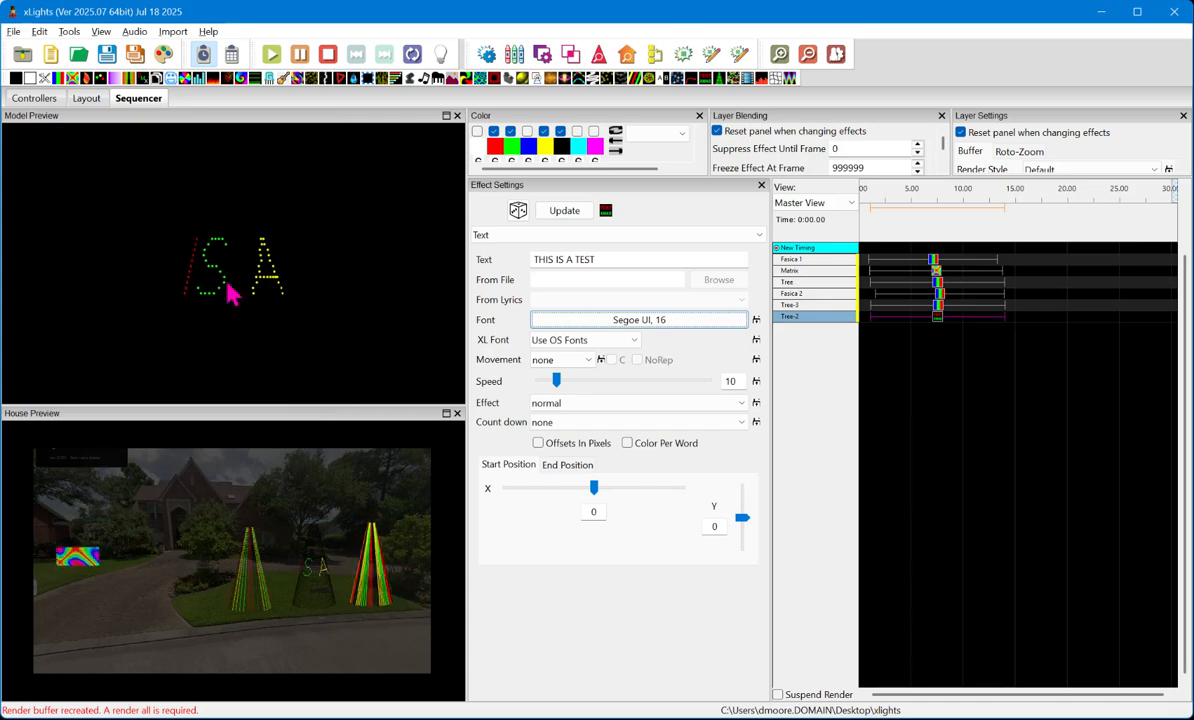
left_click(605, 322)
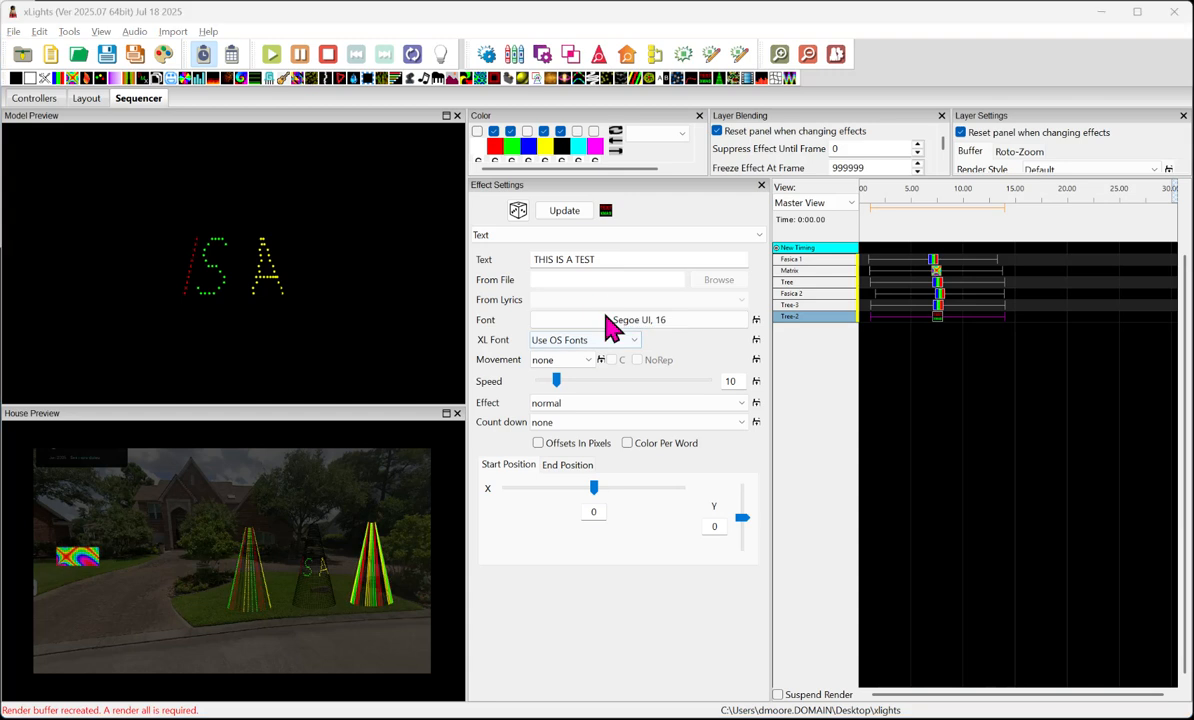
left_click(85, 266)
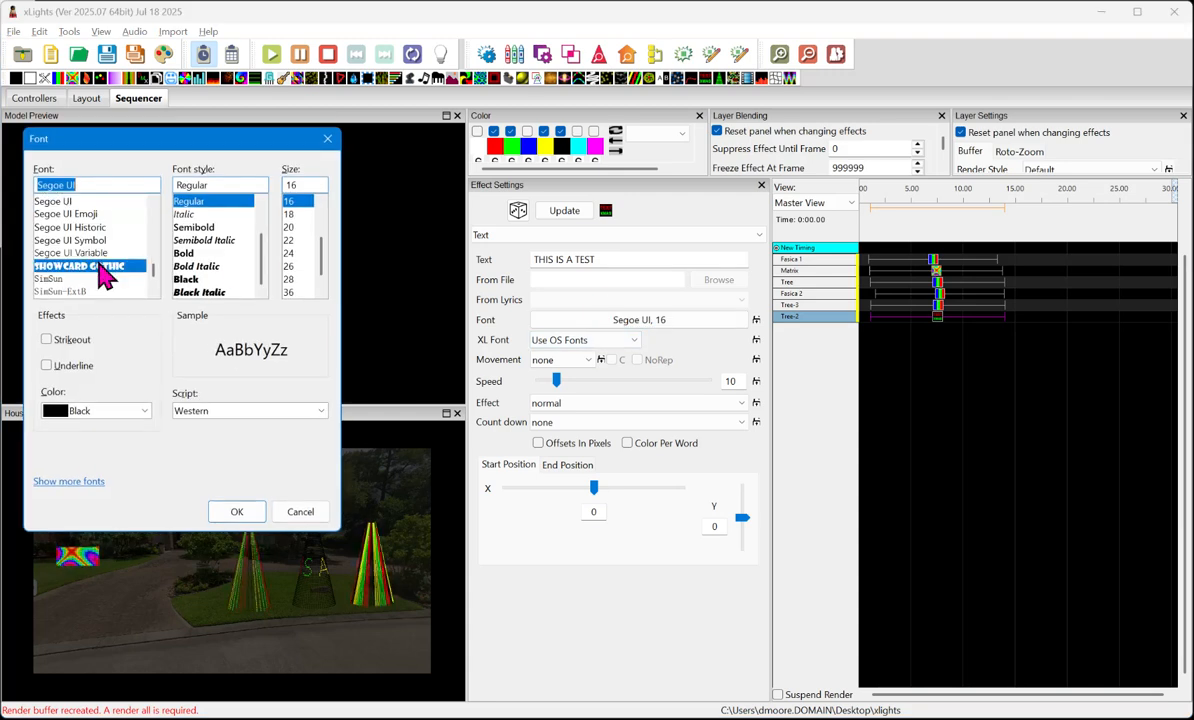
left_click(237, 511)
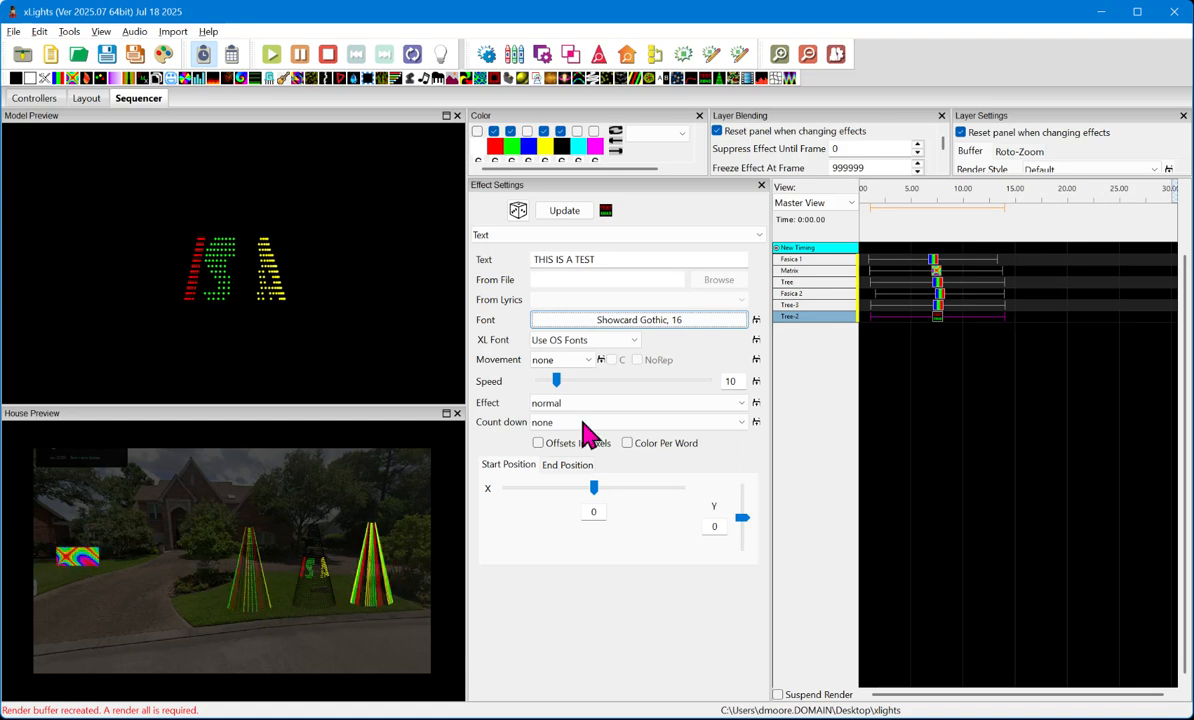
- Set the Movement of the Tree-2 text to left
left_click(548, 360)
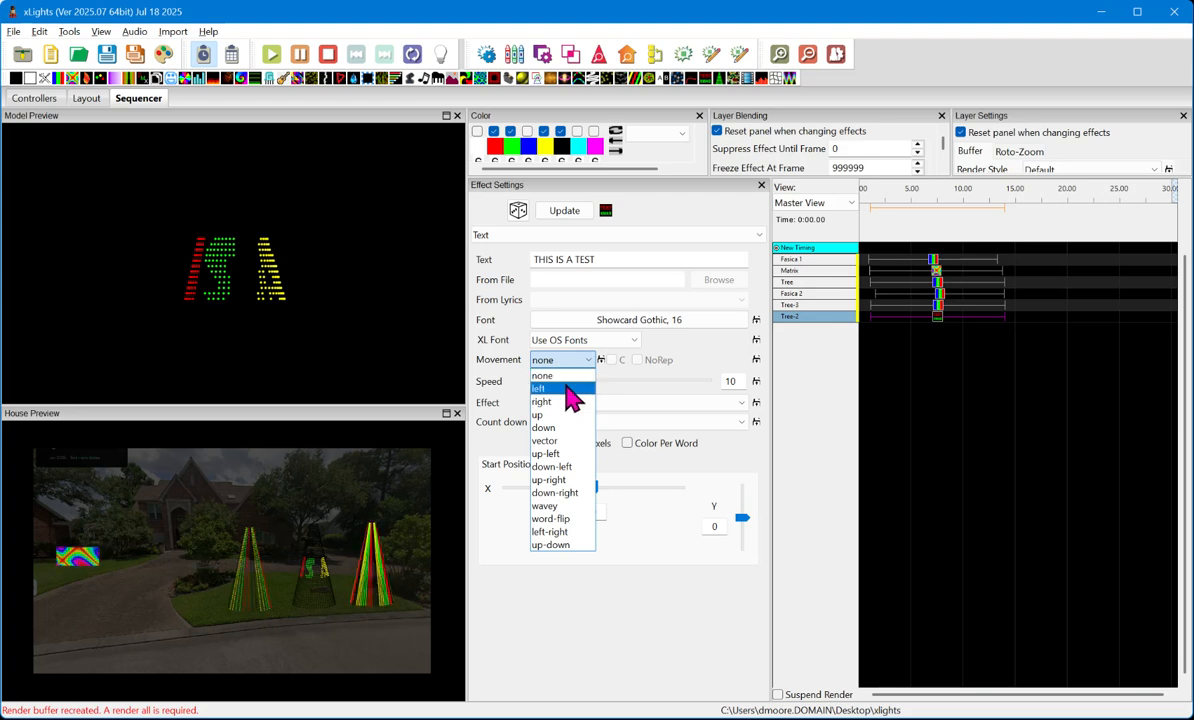
left_click(570, 389)
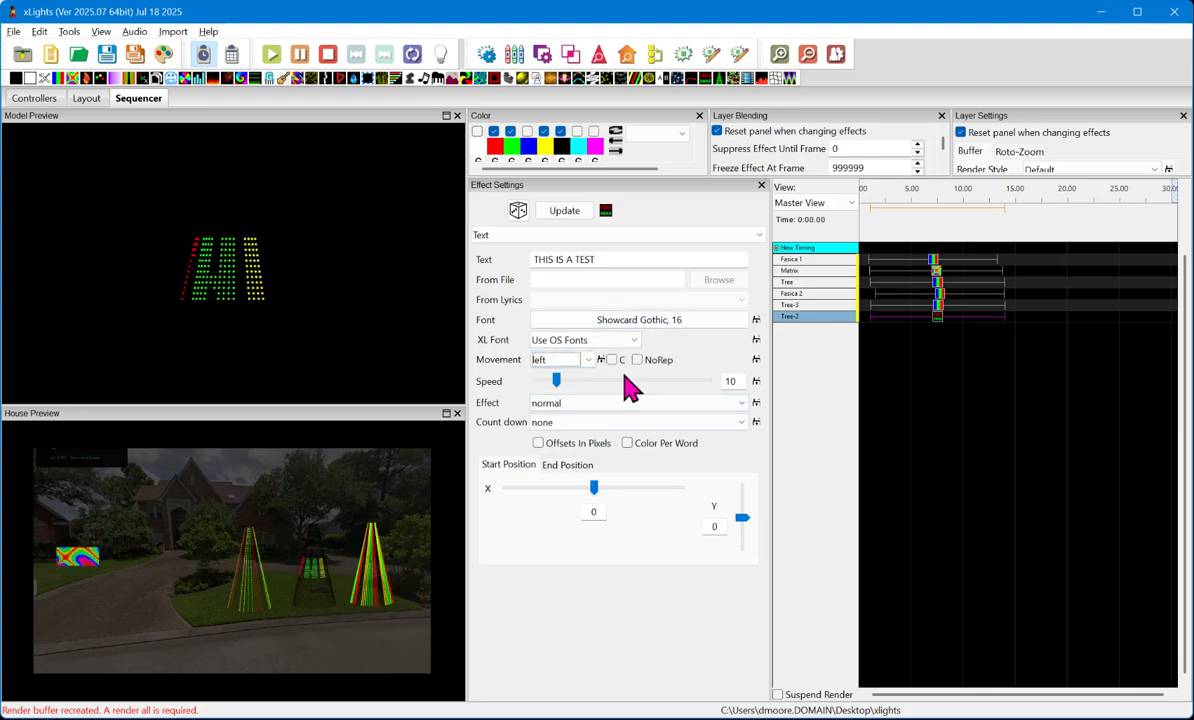
left_click(590, 410)
left_click(590, 412)
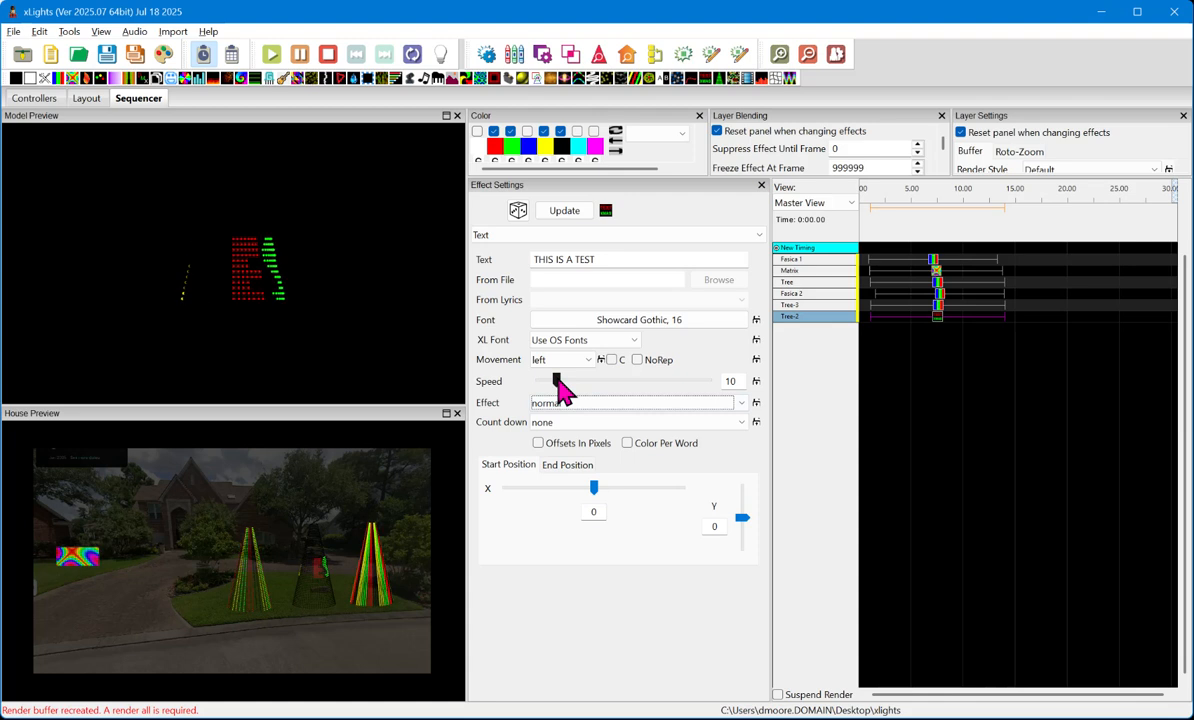
- Lower the Tree-2 text on the tree by setting its start position Y to -20
left_click(745, 544)
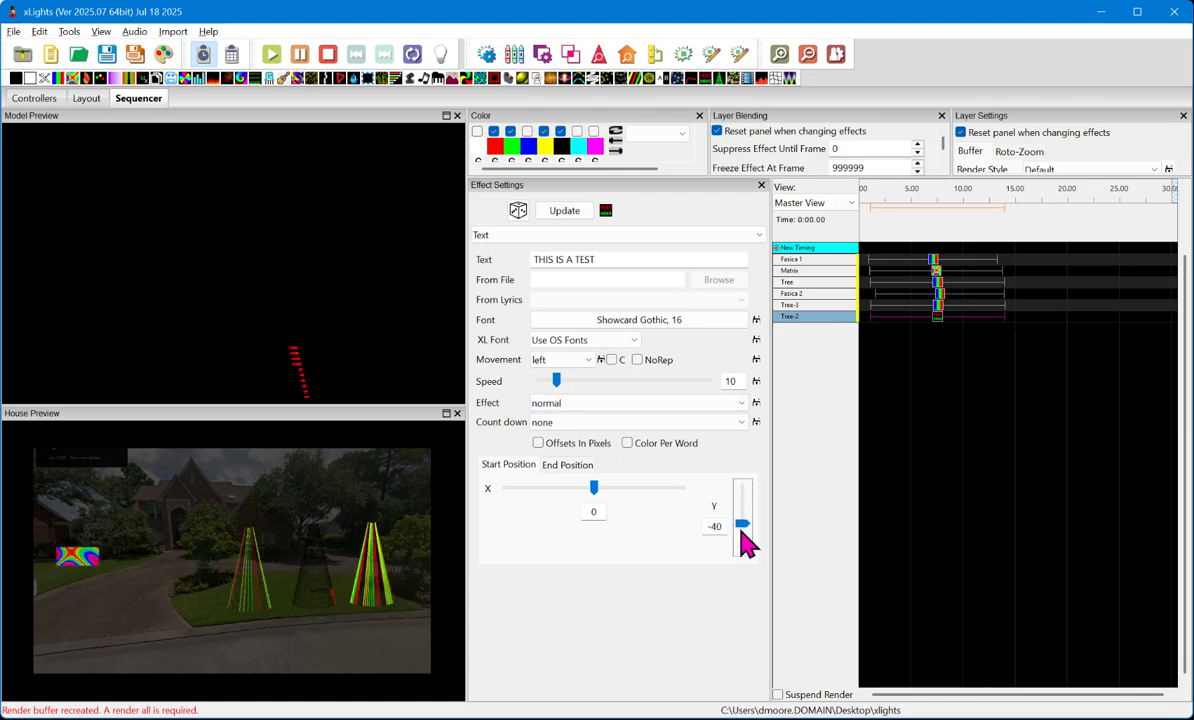
mouse_move(745, 544)
left_mouse_down()
mouse_move(749, 514)
mouse_move(741, 526)
left_mouse_up()
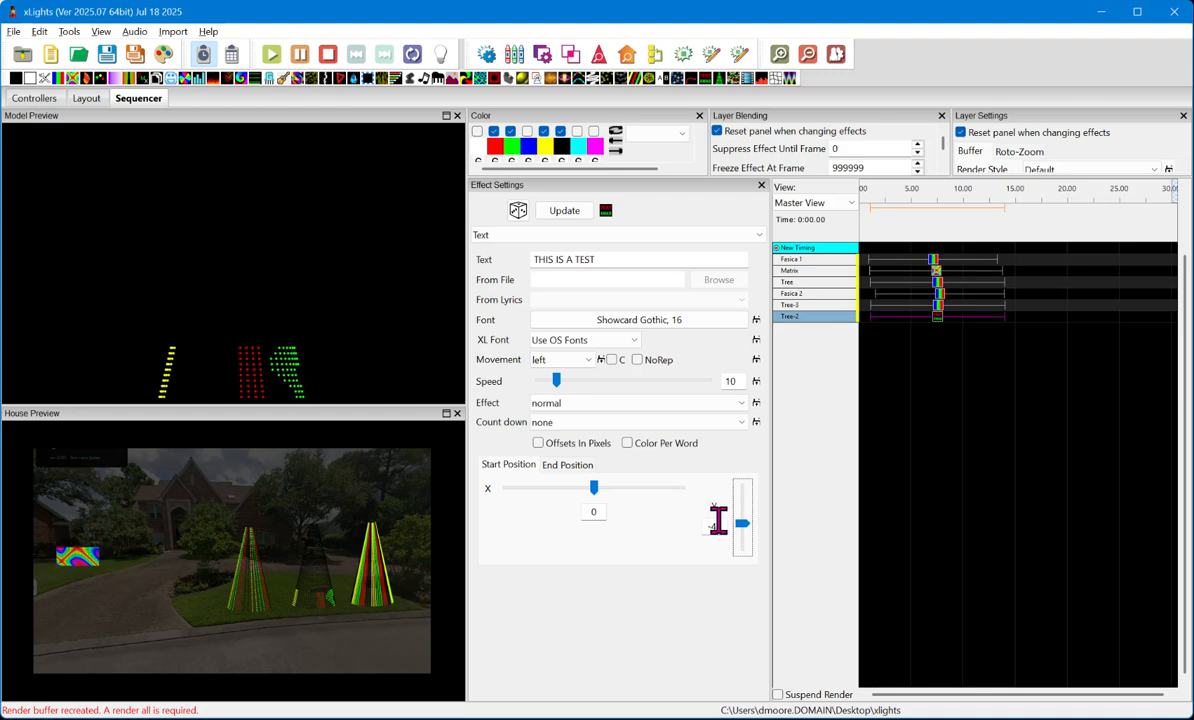
double_click(718, 524)
type("-20")
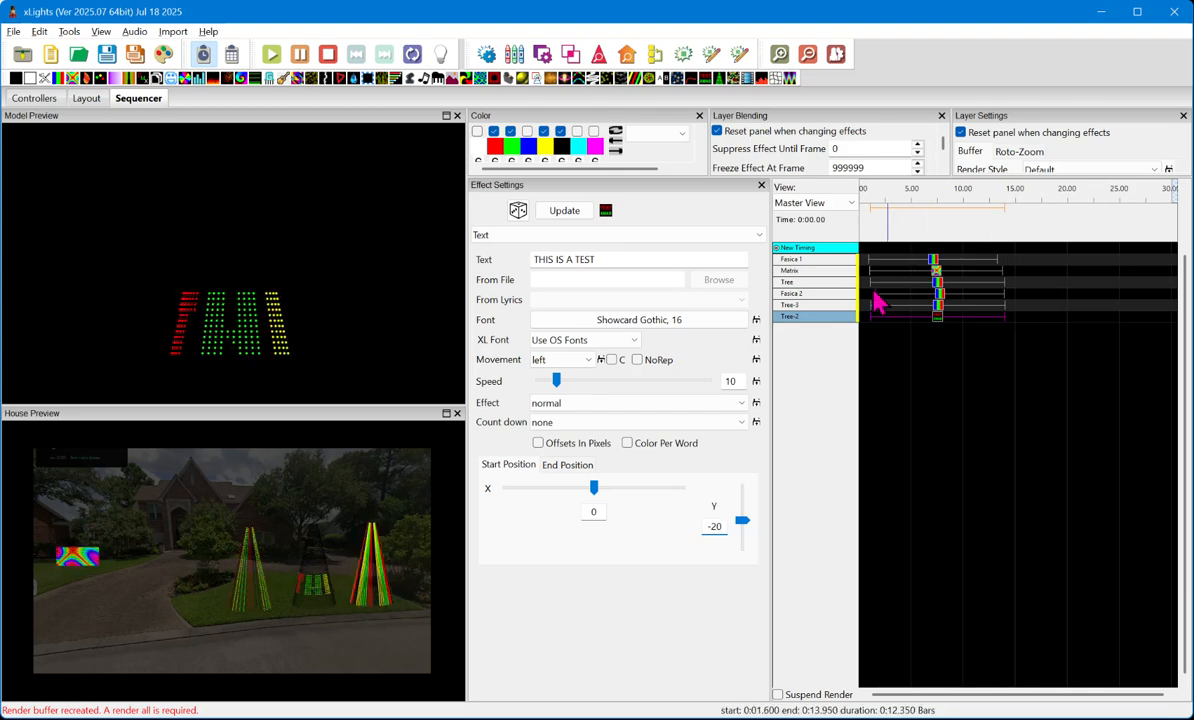
- Delete the Bars effect from Tree-3 and paste a copy of Tree-2's Text effect into its row, starting at about 7.45 s
left_click(795, 283)
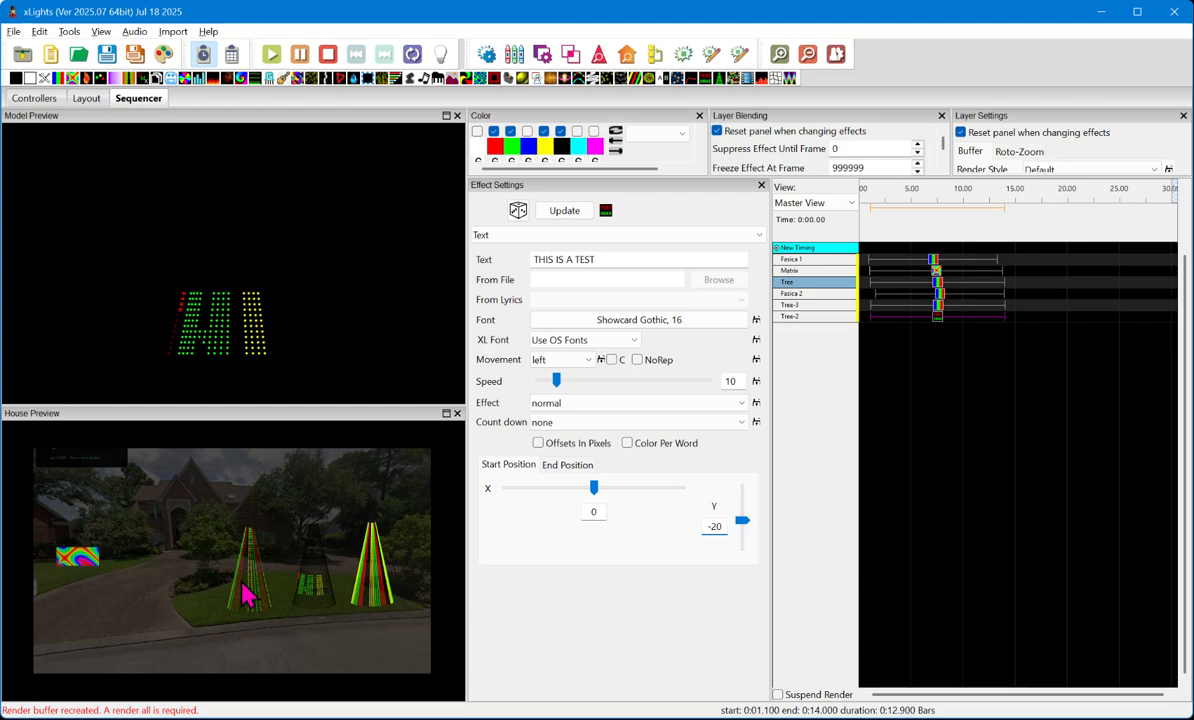
left_click(938, 316)
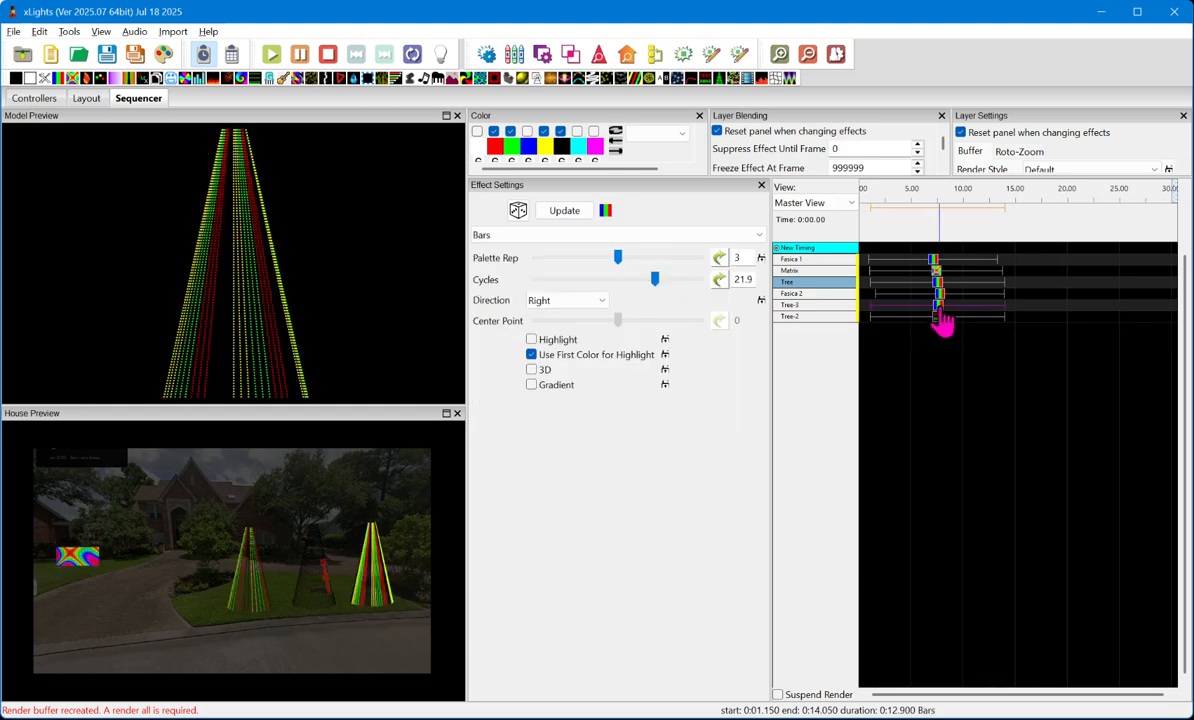
key("Delete")
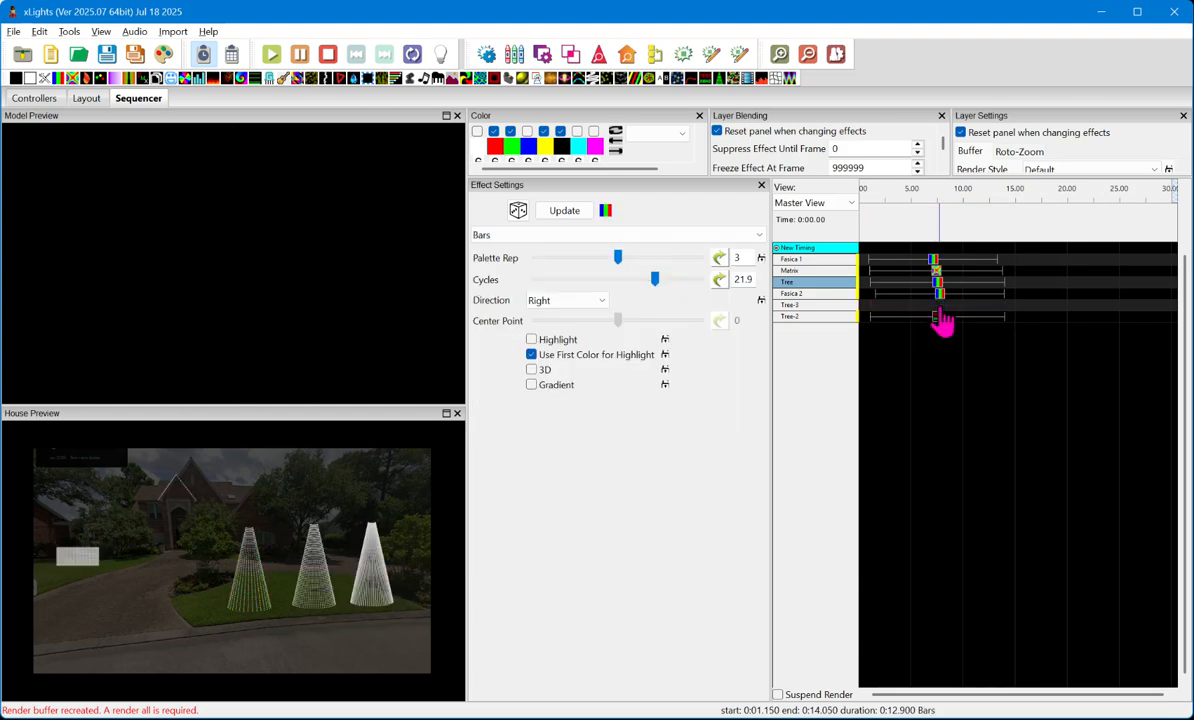
left_click(936, 317)
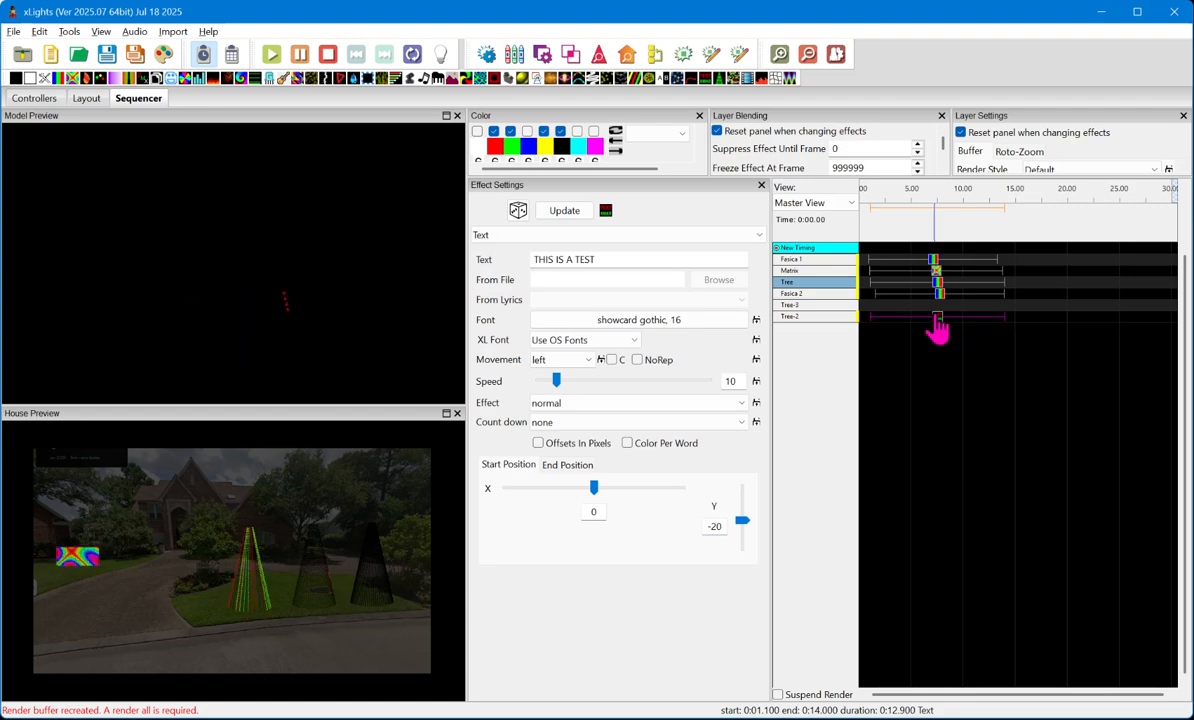
key("Delete")
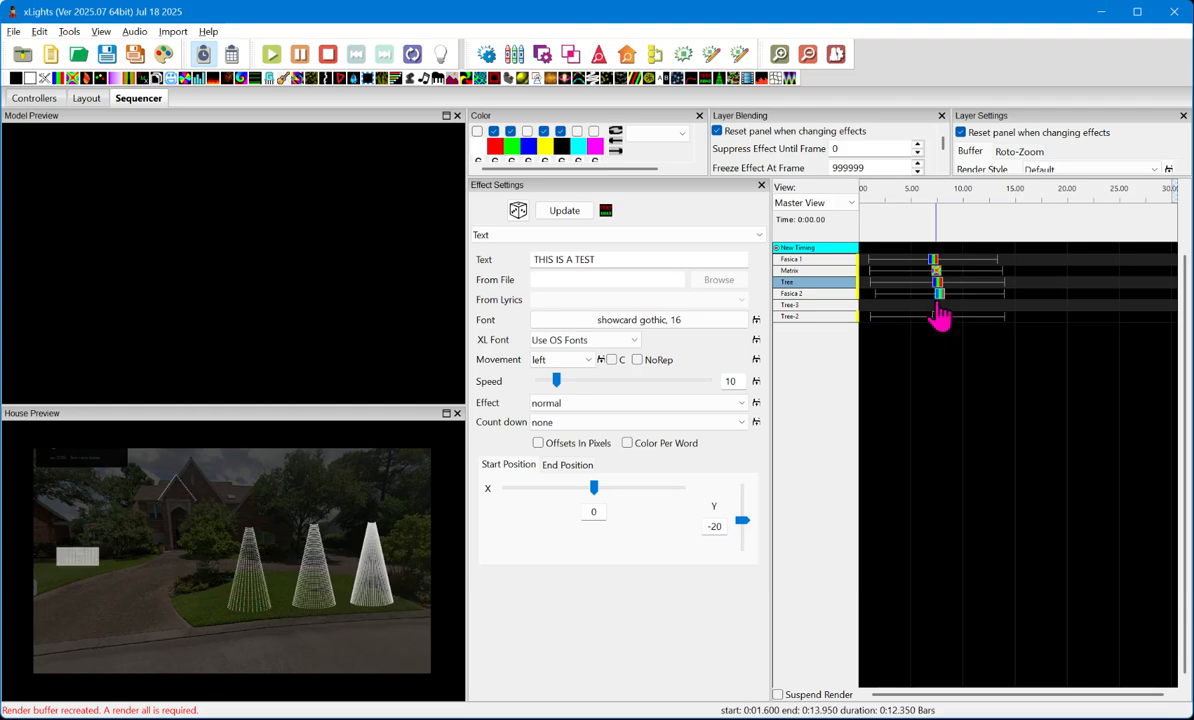
left_click(939, 306)
key("ctrl+v")
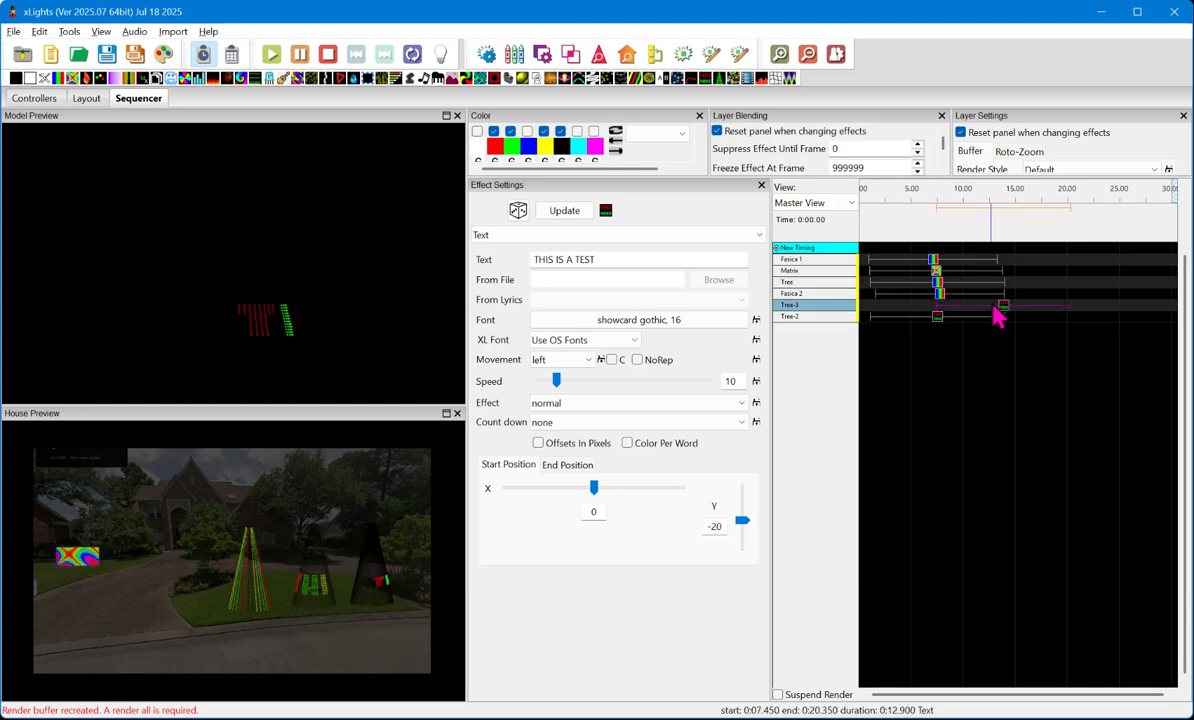
- Move Tree-3's Text effect to start at 1.1 s, and replace Tree's Bars effect with a copy of it covering about the same time span
left_click_drag(1006, 314, 940, 316)
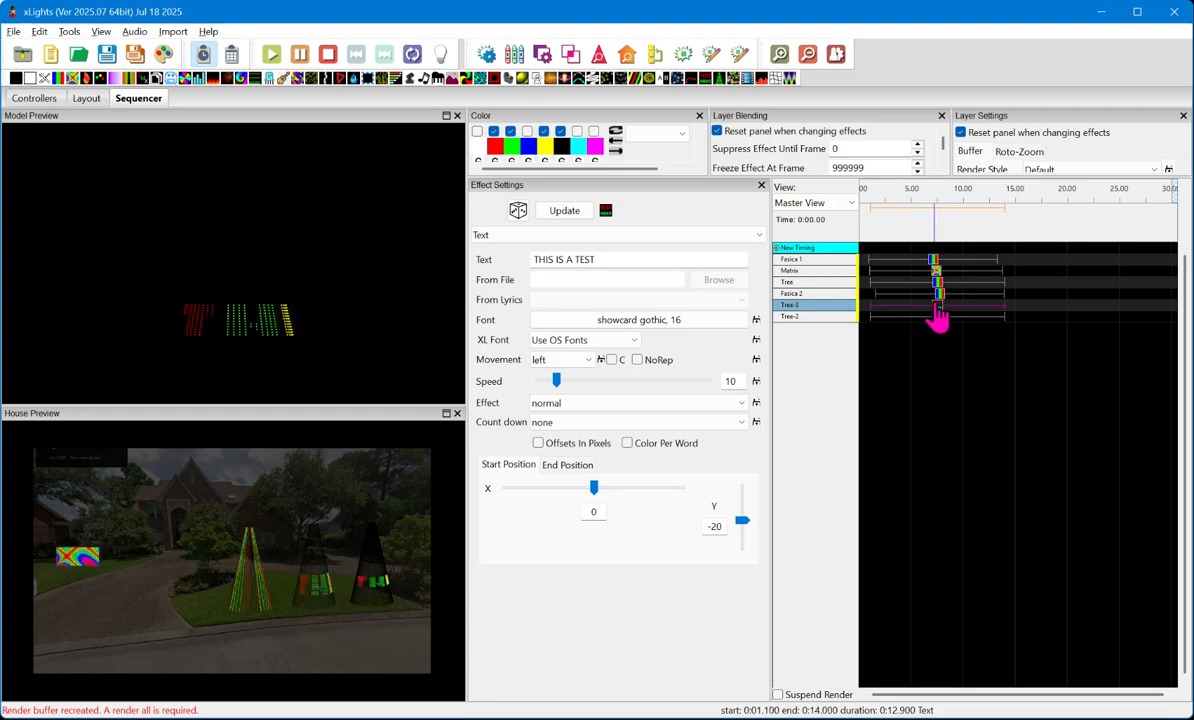
left_click(938, 285)
key("Delete")
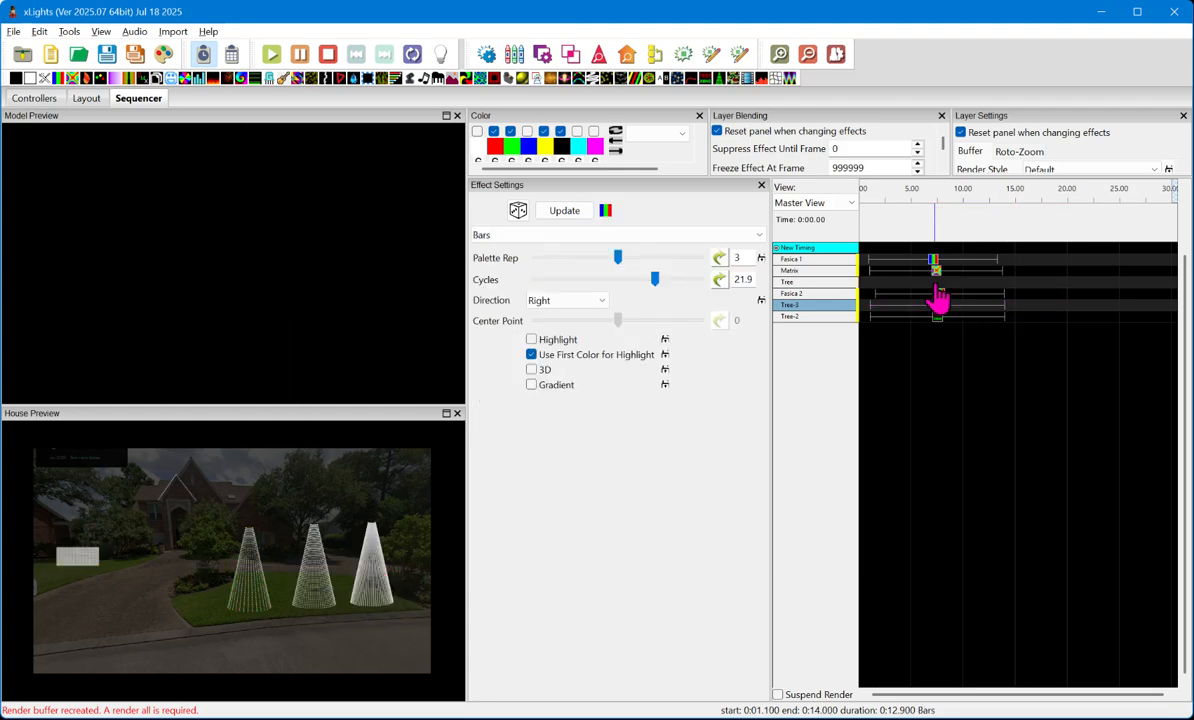
key("ctrl+v")
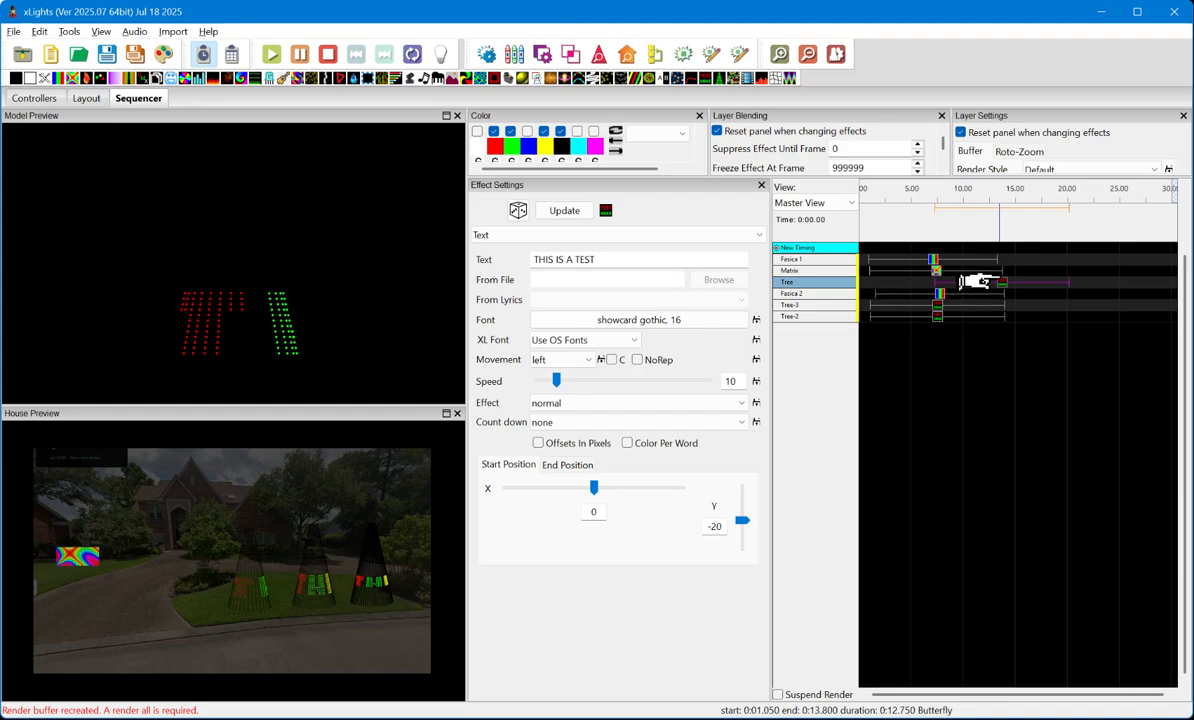
left_click_drag(1008, 293, 944, 298)
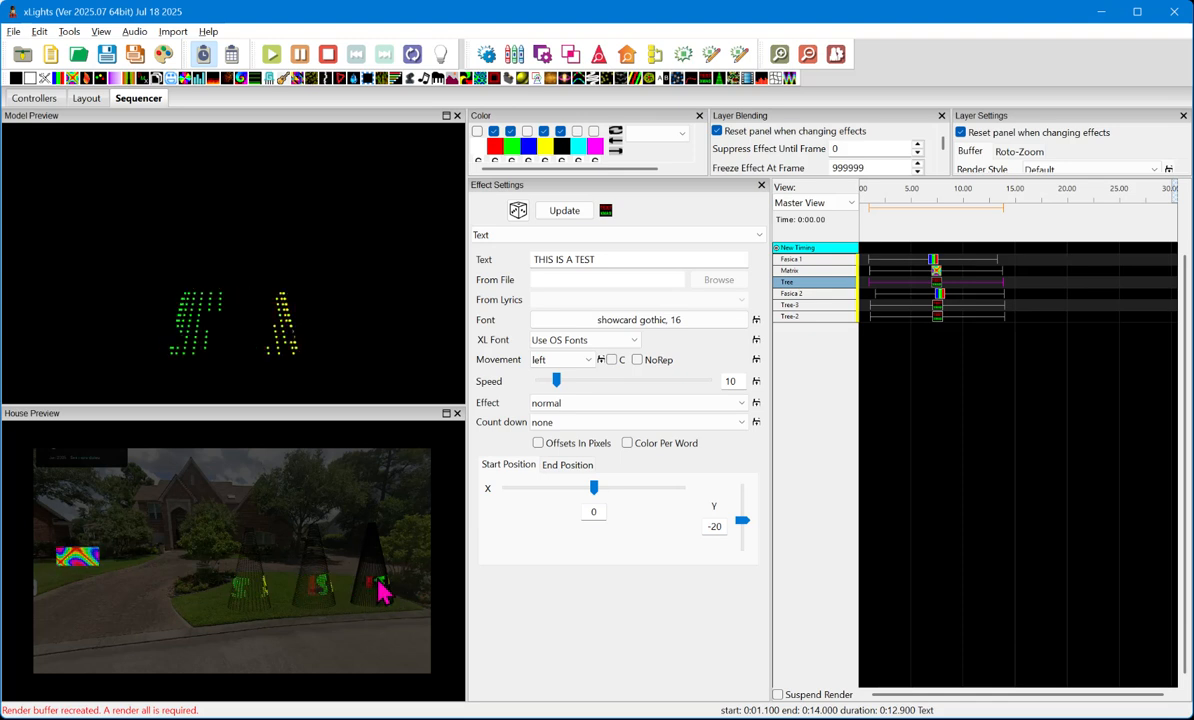
- Enlarge the Tree-3 text by setting its Showcard Gothic font size to 28
left_click(937, 317)
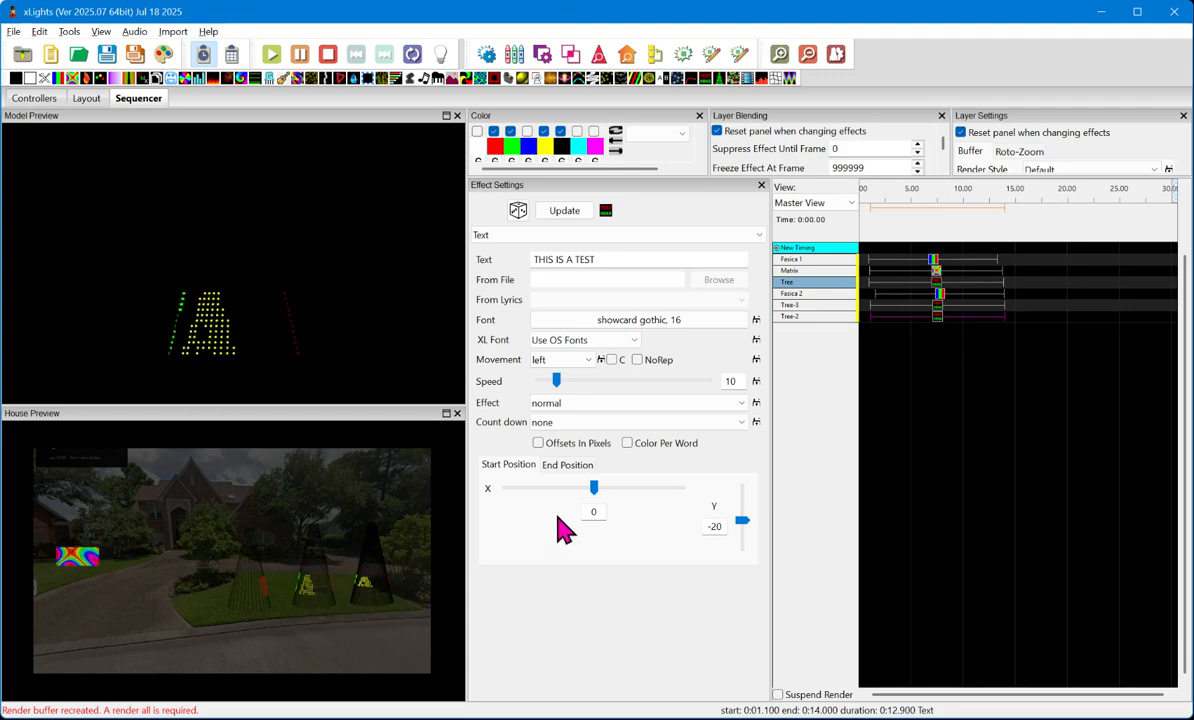
left_click(806, 307)
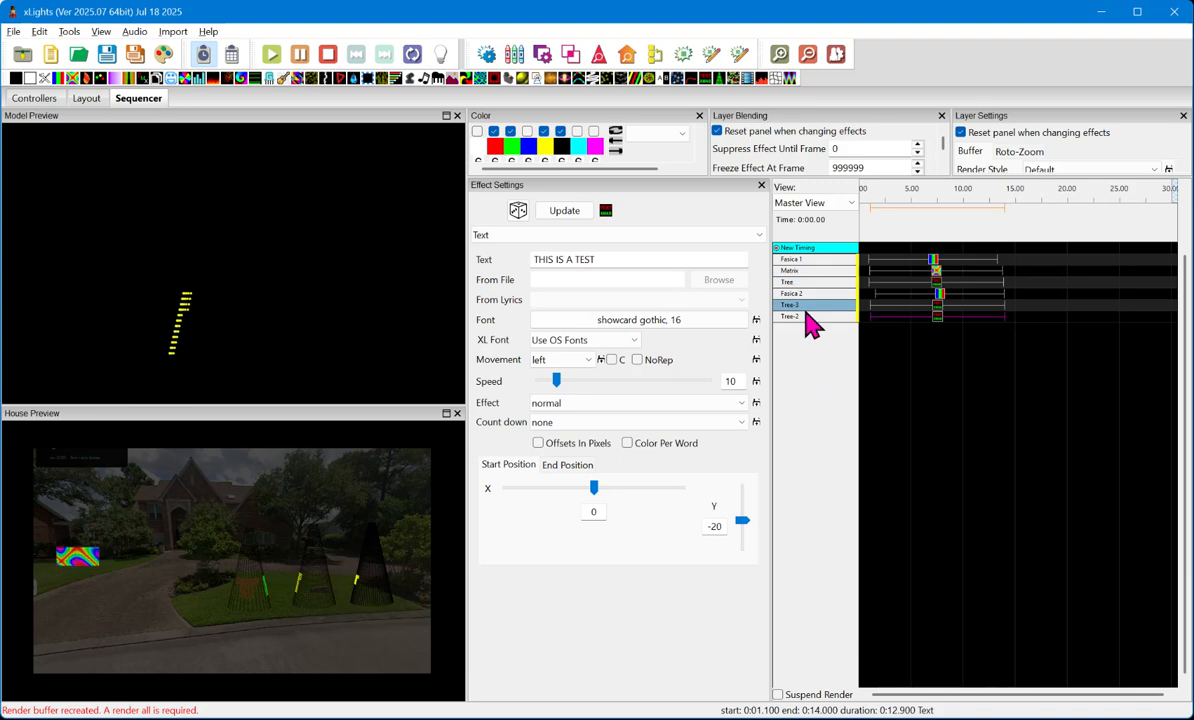
left_click(936, 305)
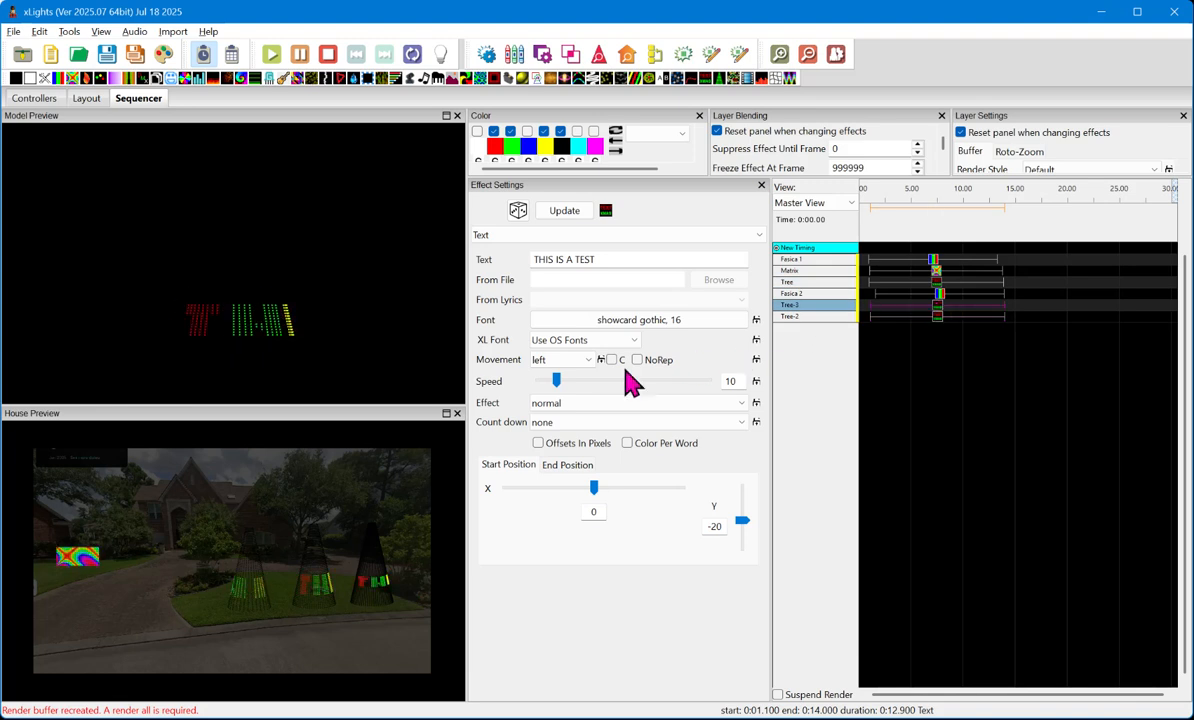
left_click(700, 320)
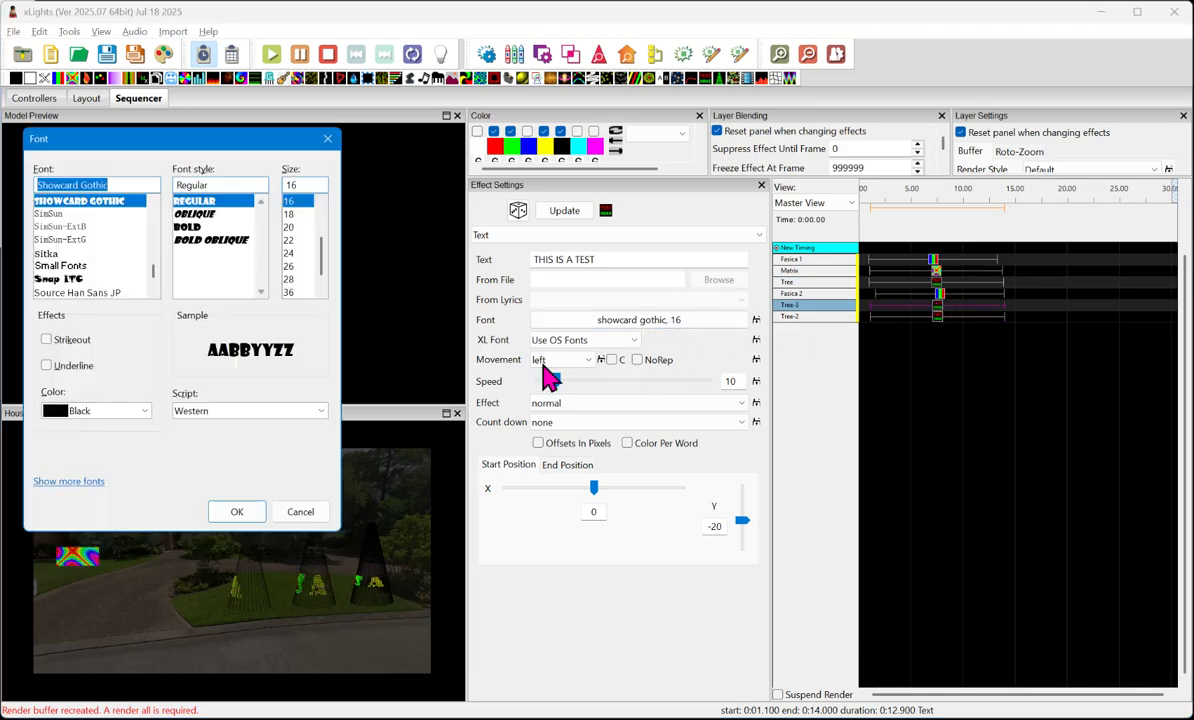
left_click(300, 280)
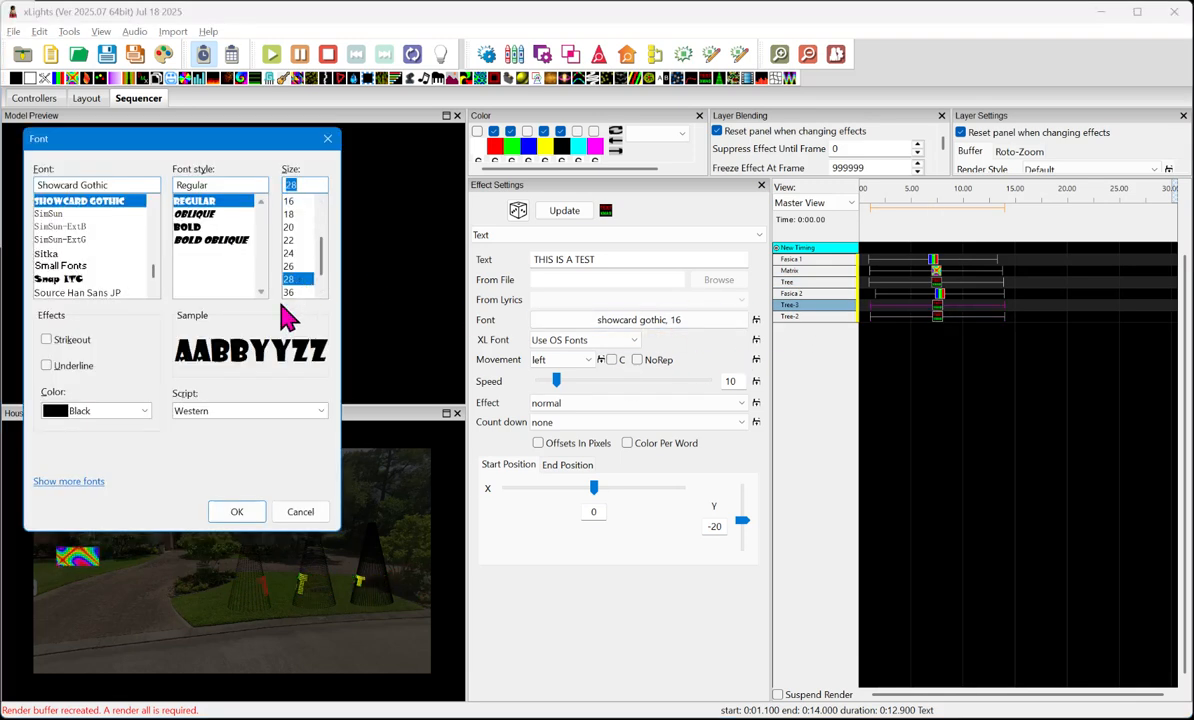
left_click(236, 512)
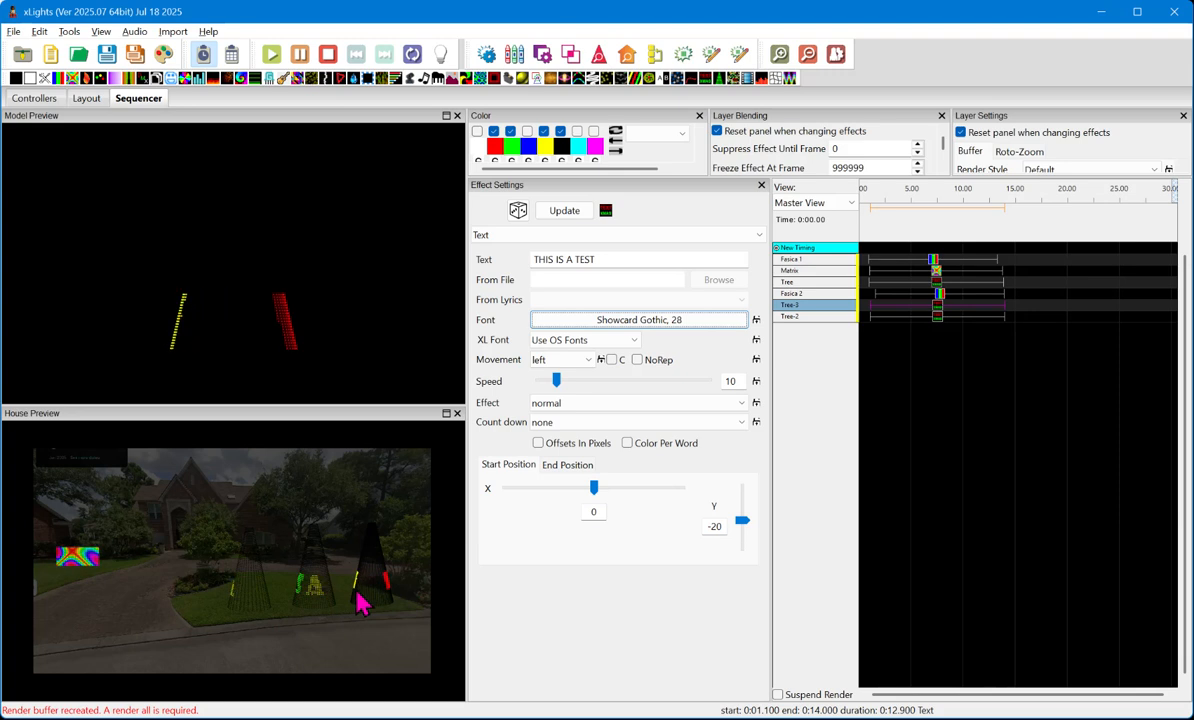
- Slow down the scrolling text on the Tree model by setting its Text effect speed to 4
left_click(938, 322)
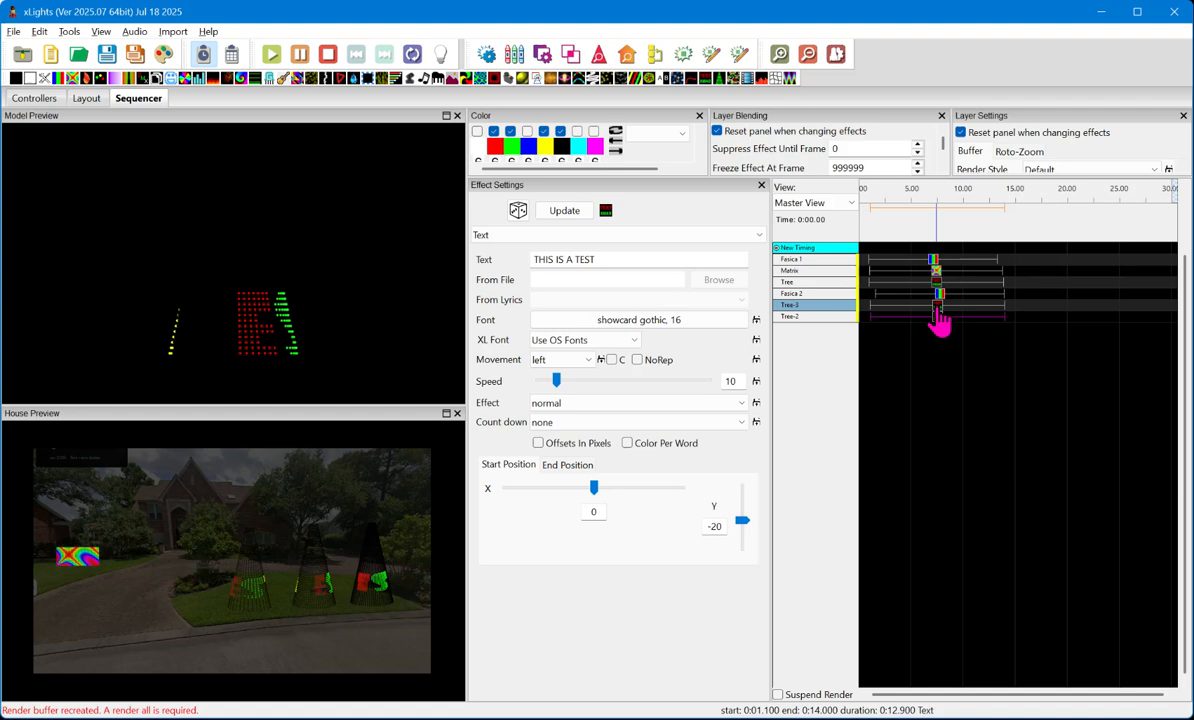
left_click(940, 320)
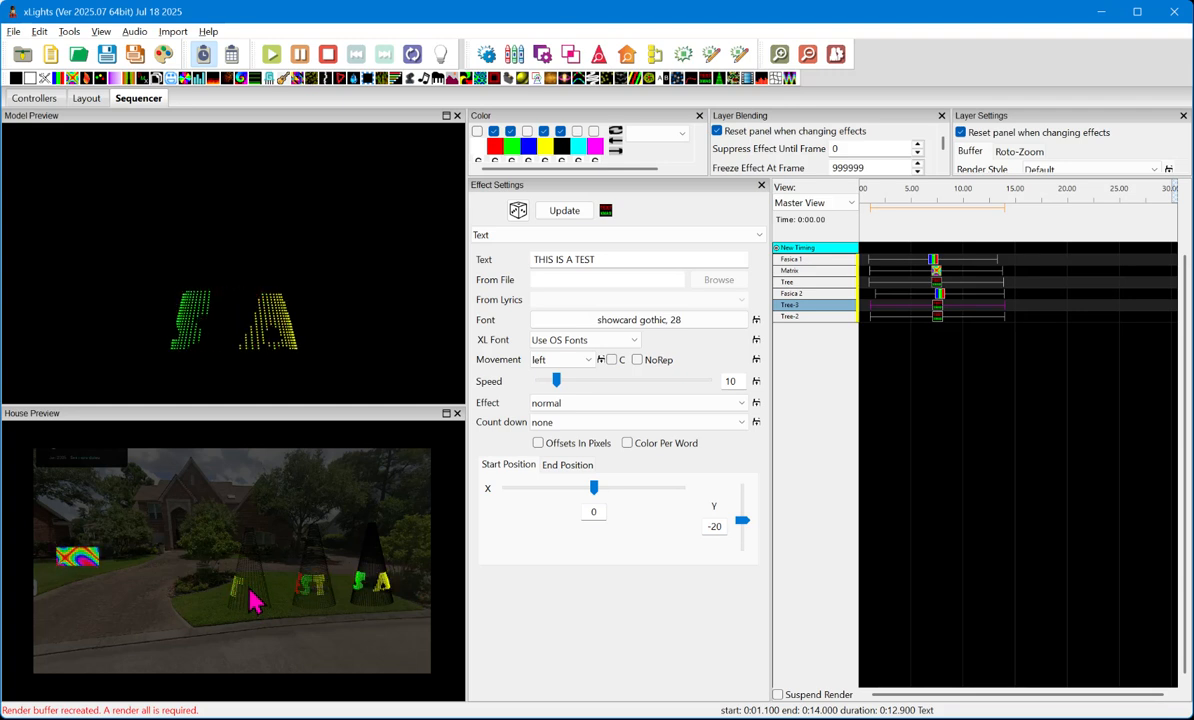
left_click(937, 284)
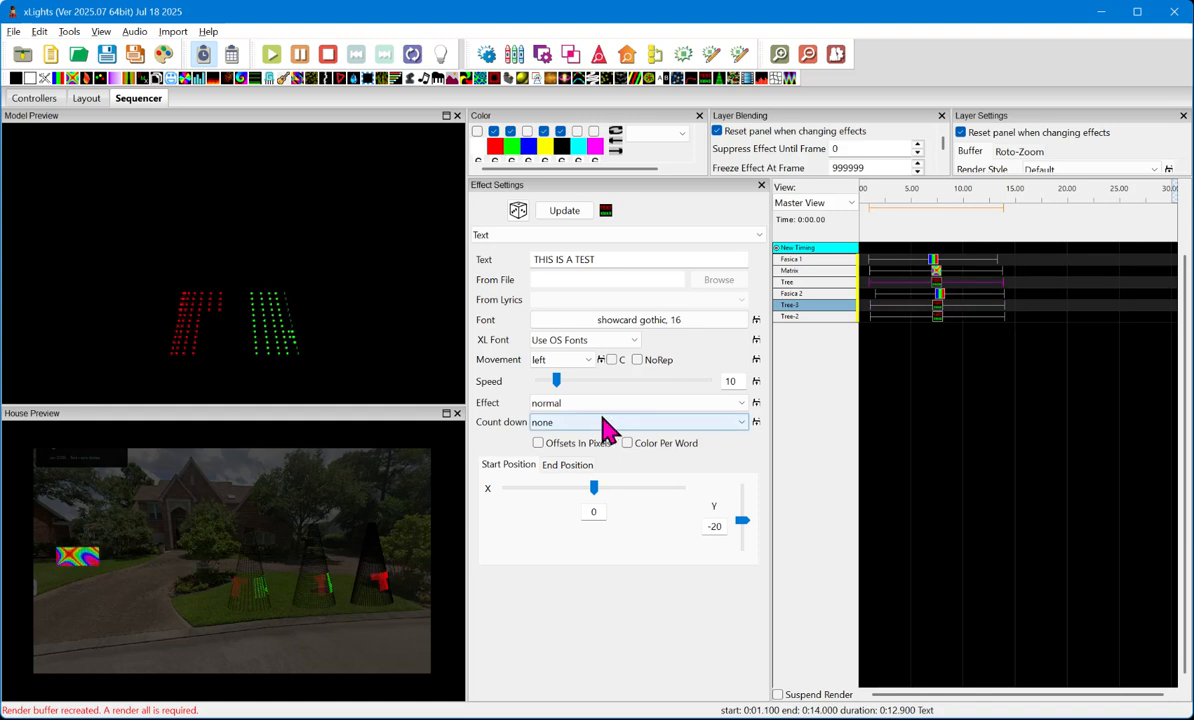
left_click_drag(557, 381, 552, 383)
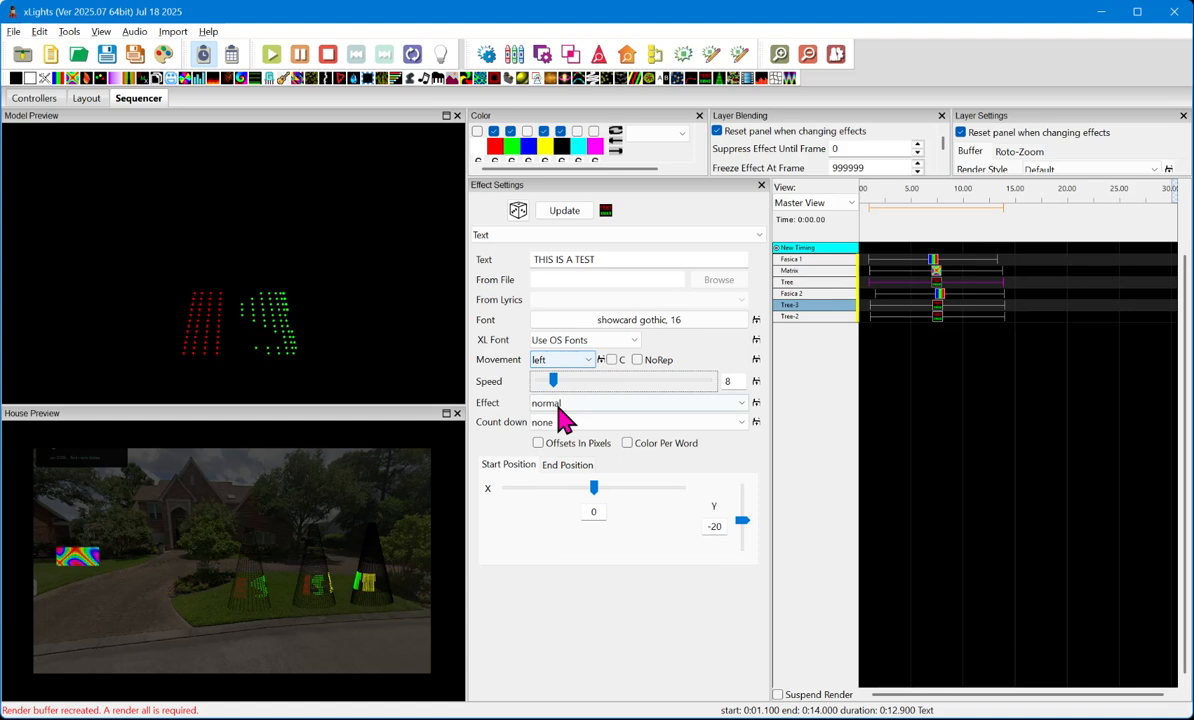
left_click_drag(556, 387, 546, 392)
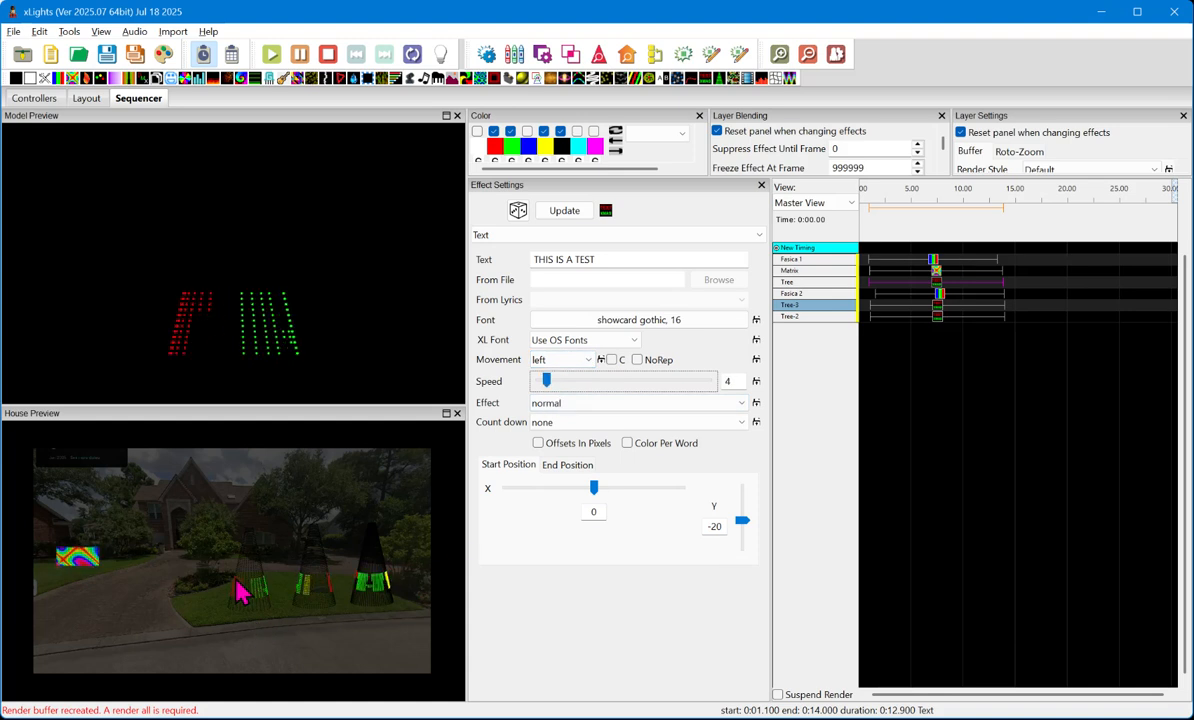